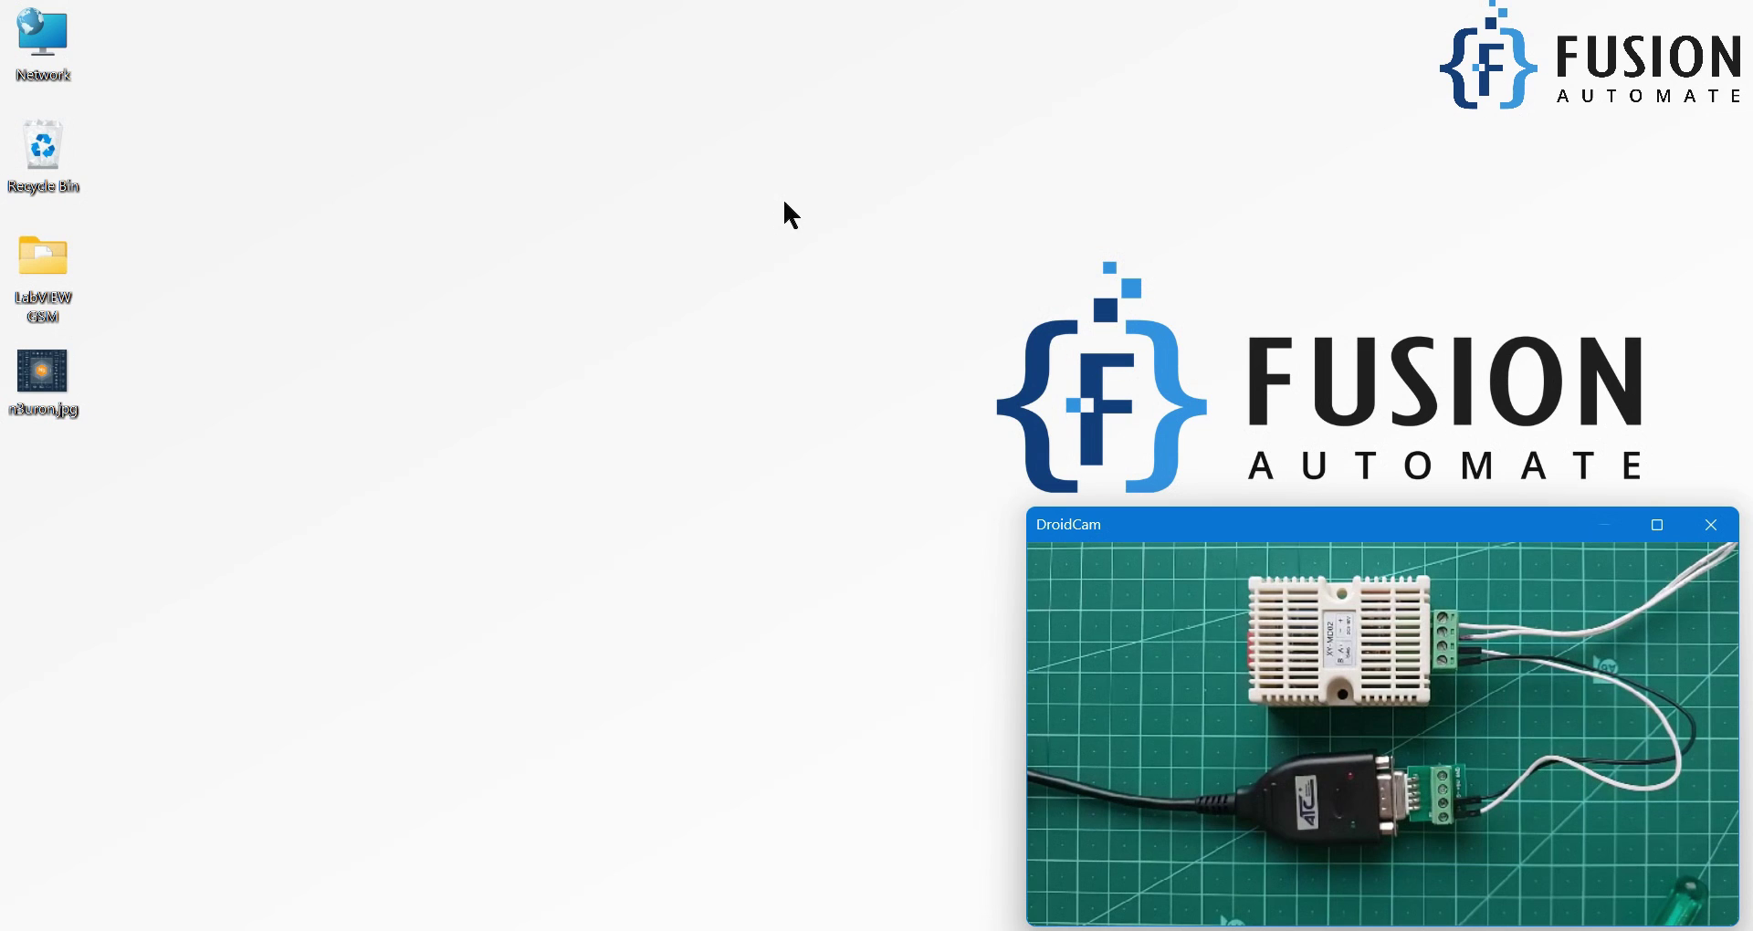
Scroll the FUXA course page to the first ModbusRTU lesson title and highlight it.
click(263, 927)
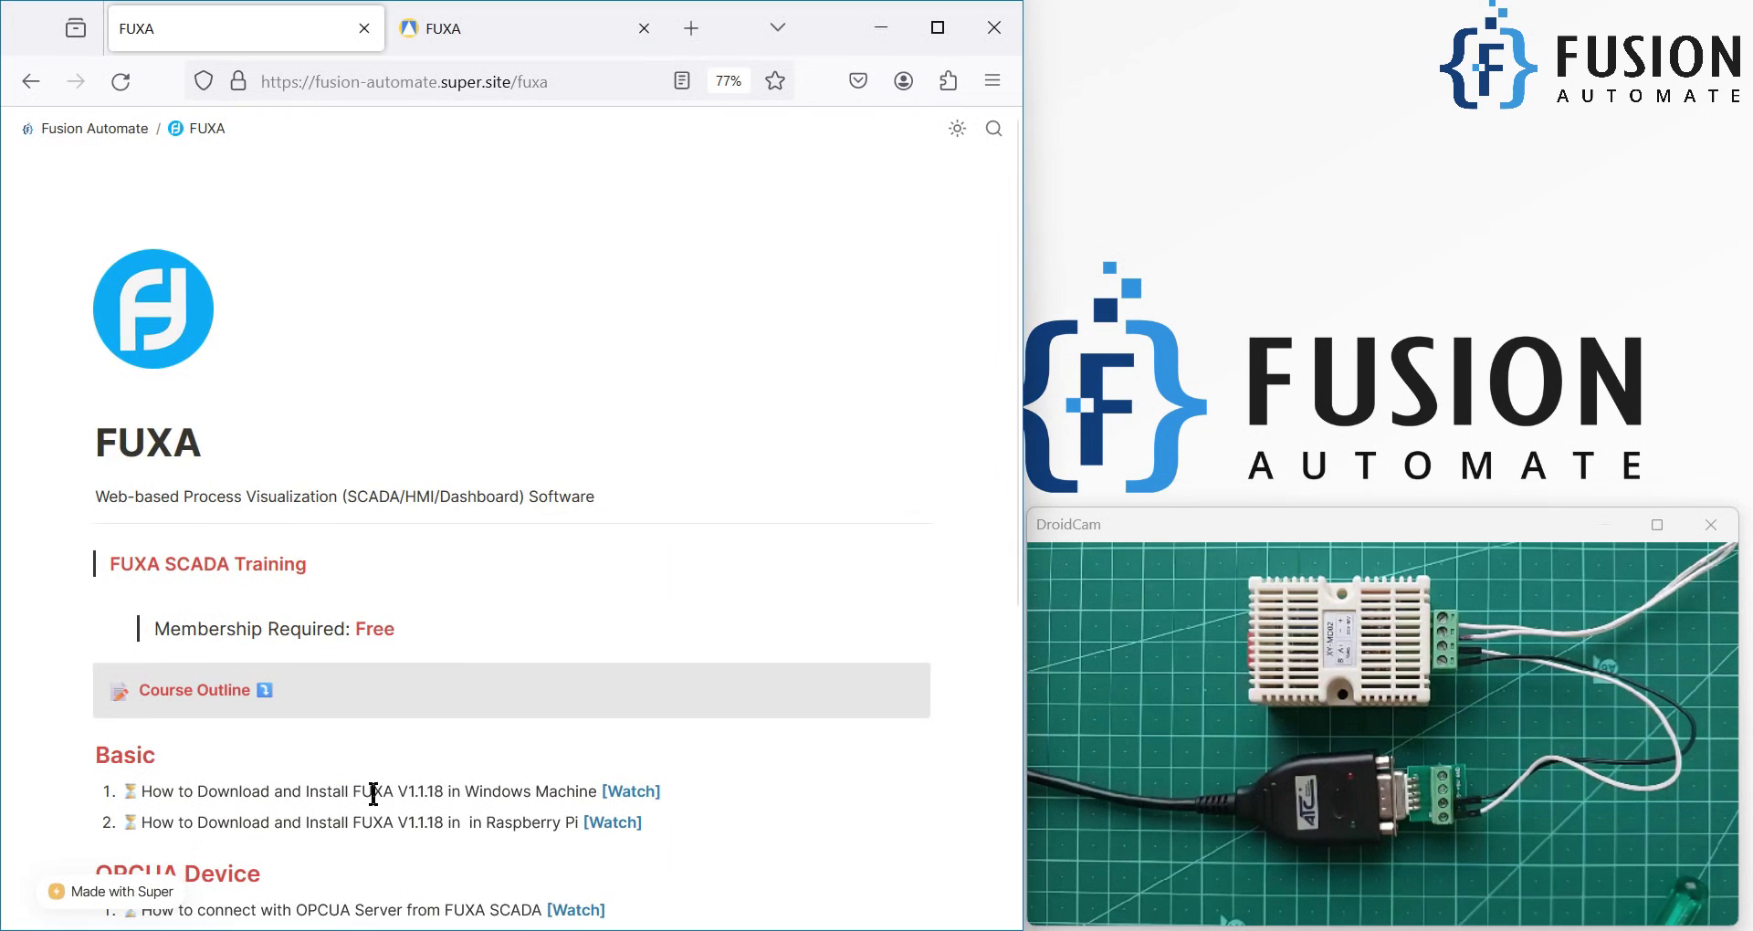
scroll(444, 647, down, 5)
drag(139, 534, 741, 534)
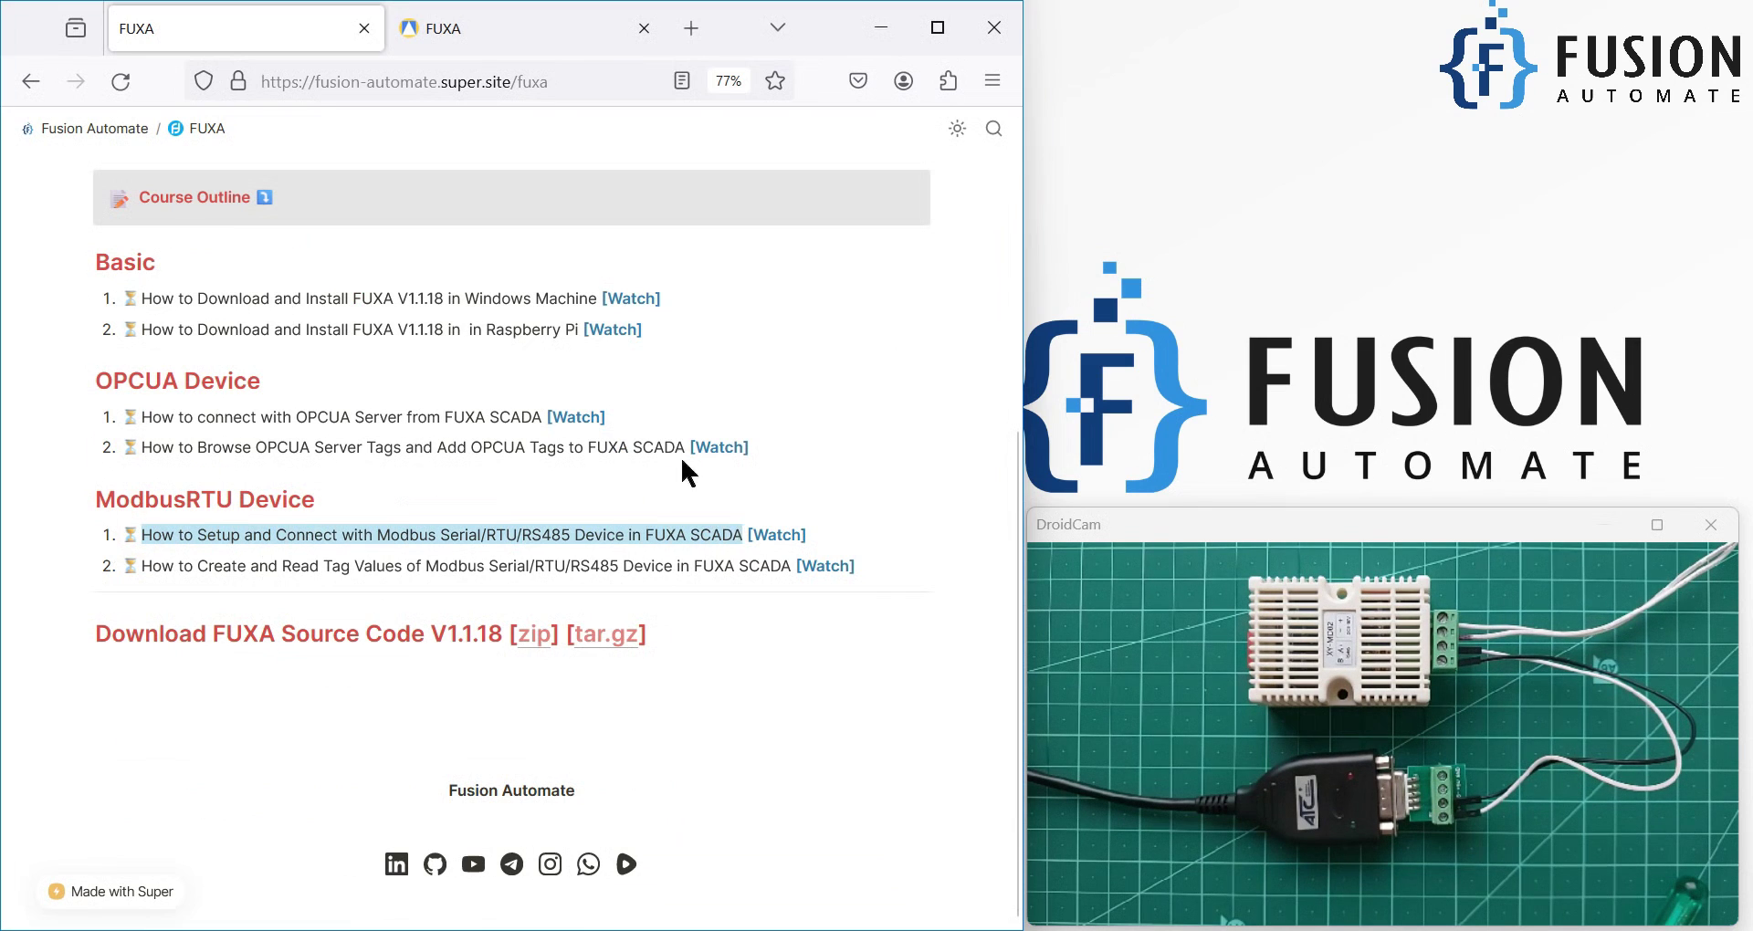
click(520, 38)
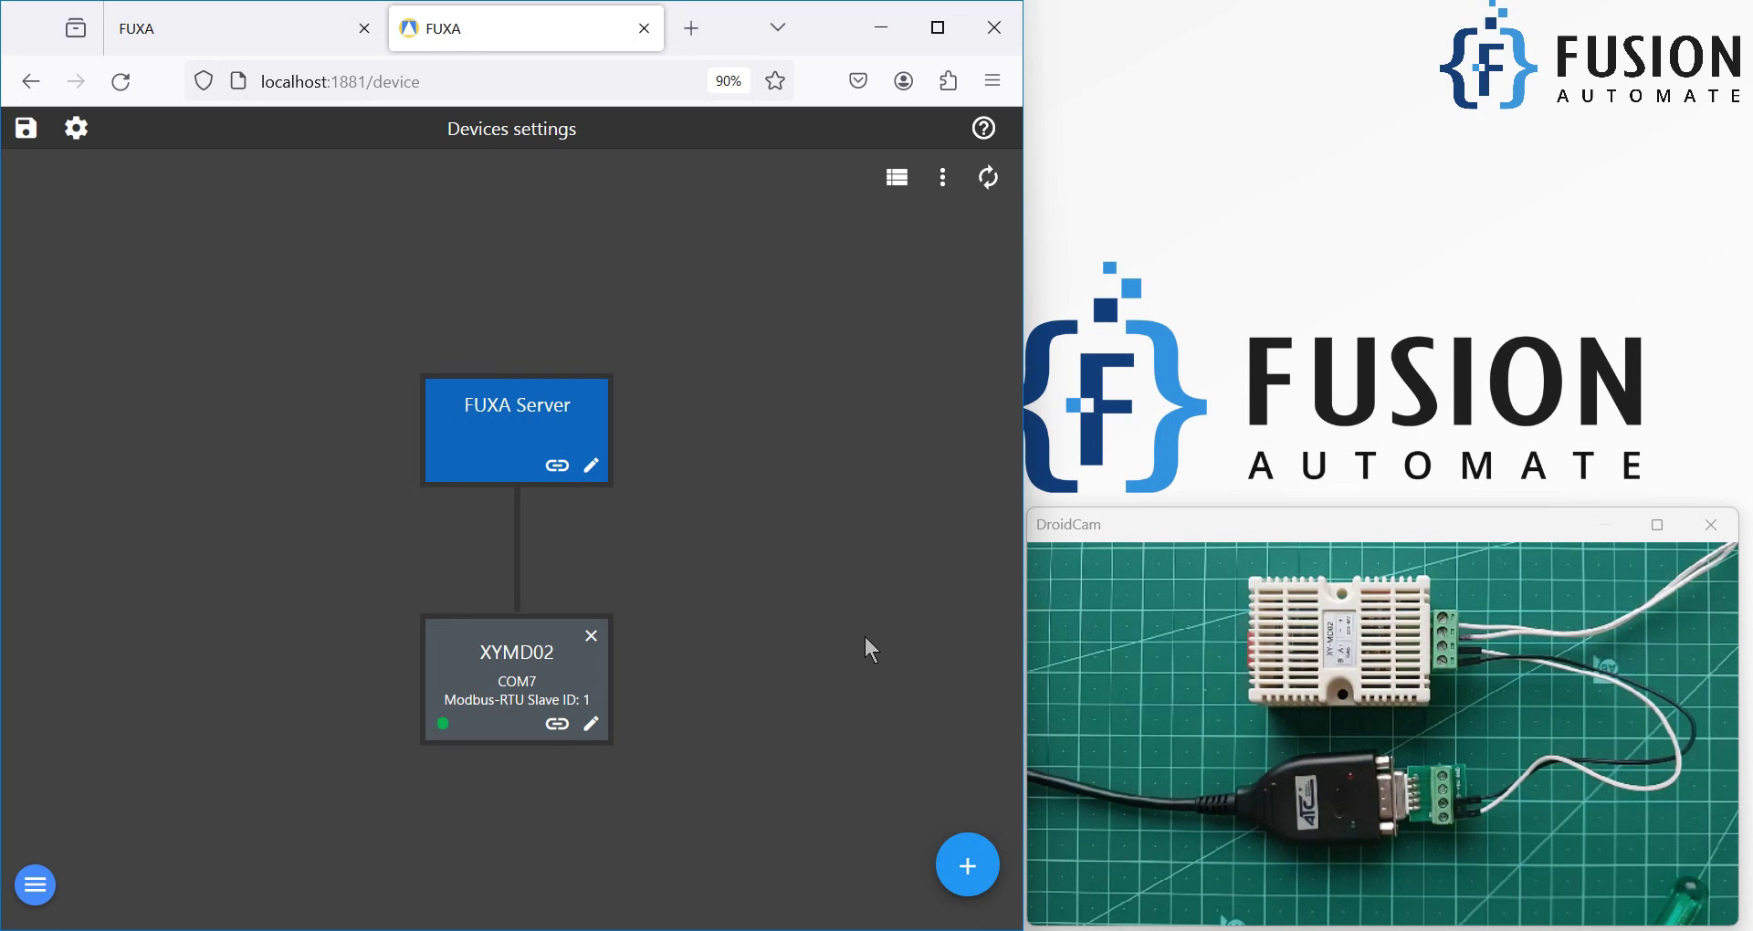
Highlight the second ModbusRTU lesson title and its words RTU and RS485.
click(149, 24)
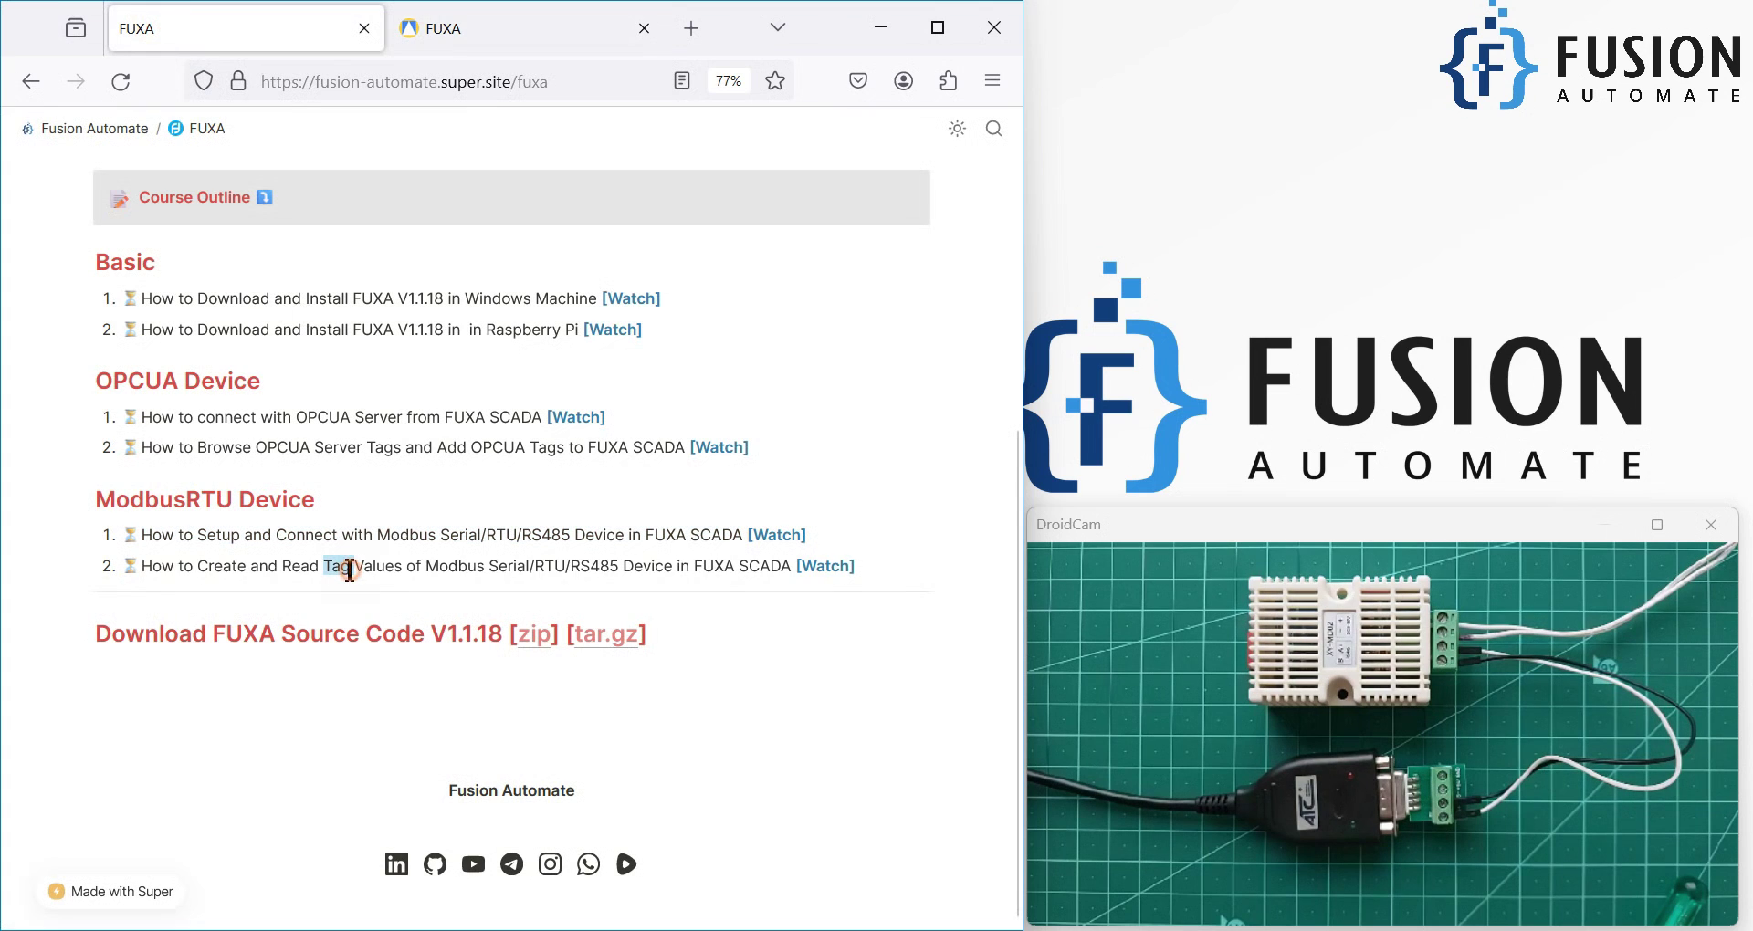
triple_click(348, 567)
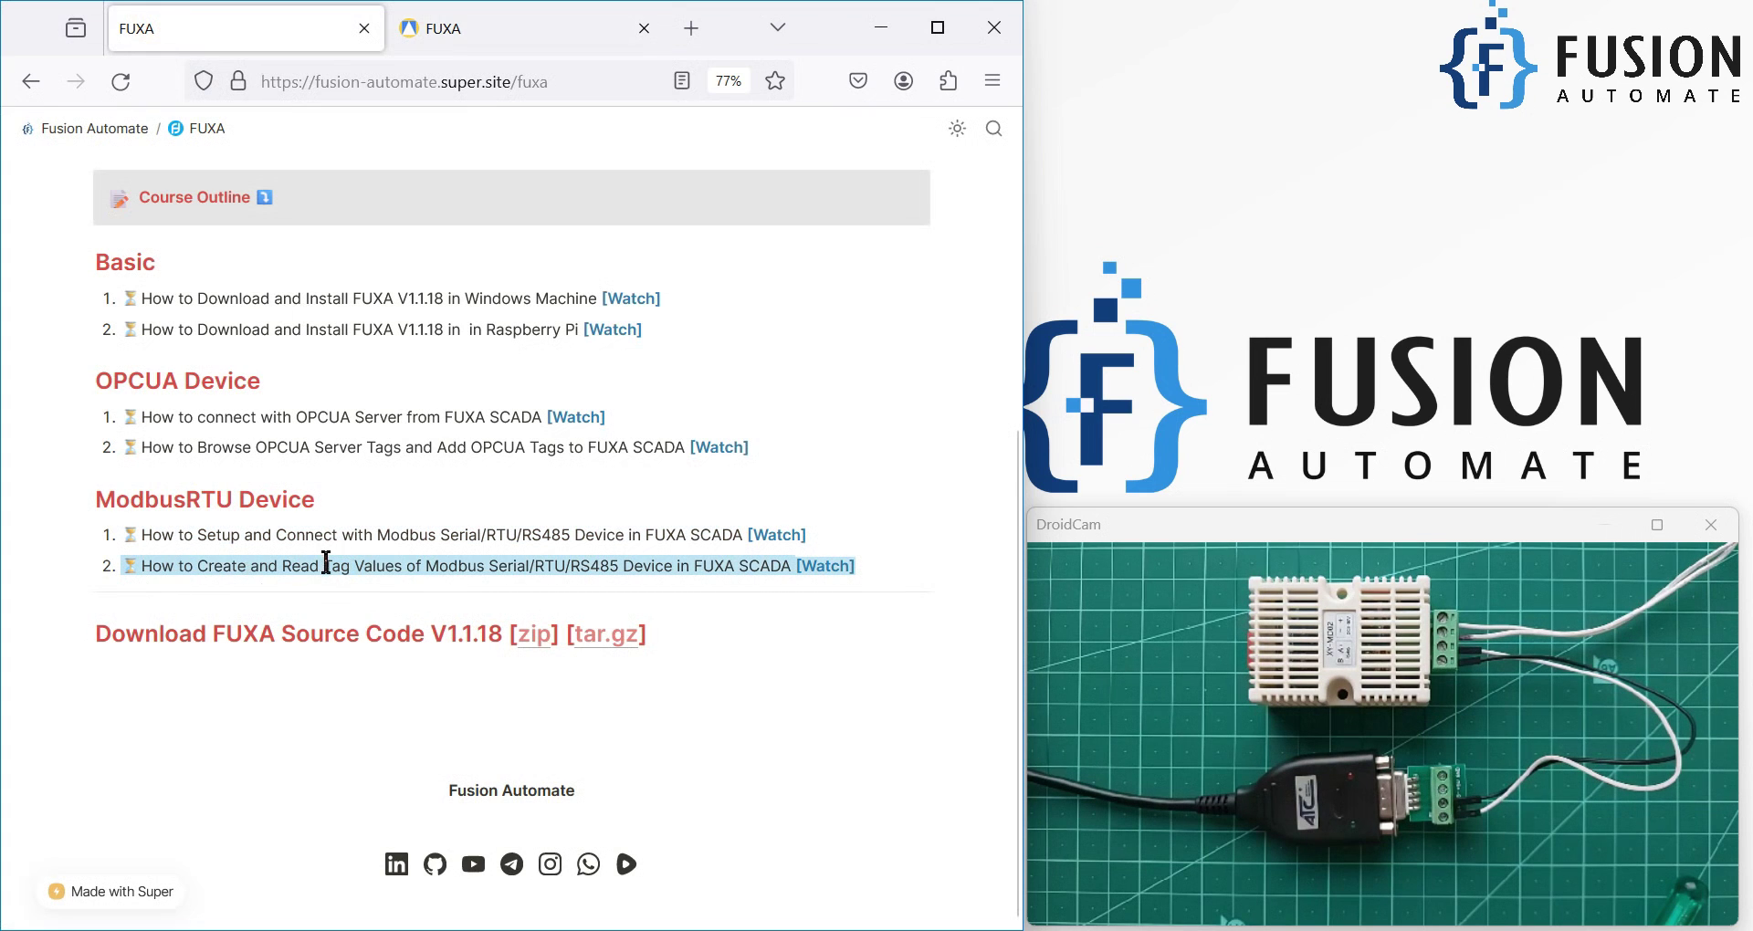
click(553, 568)
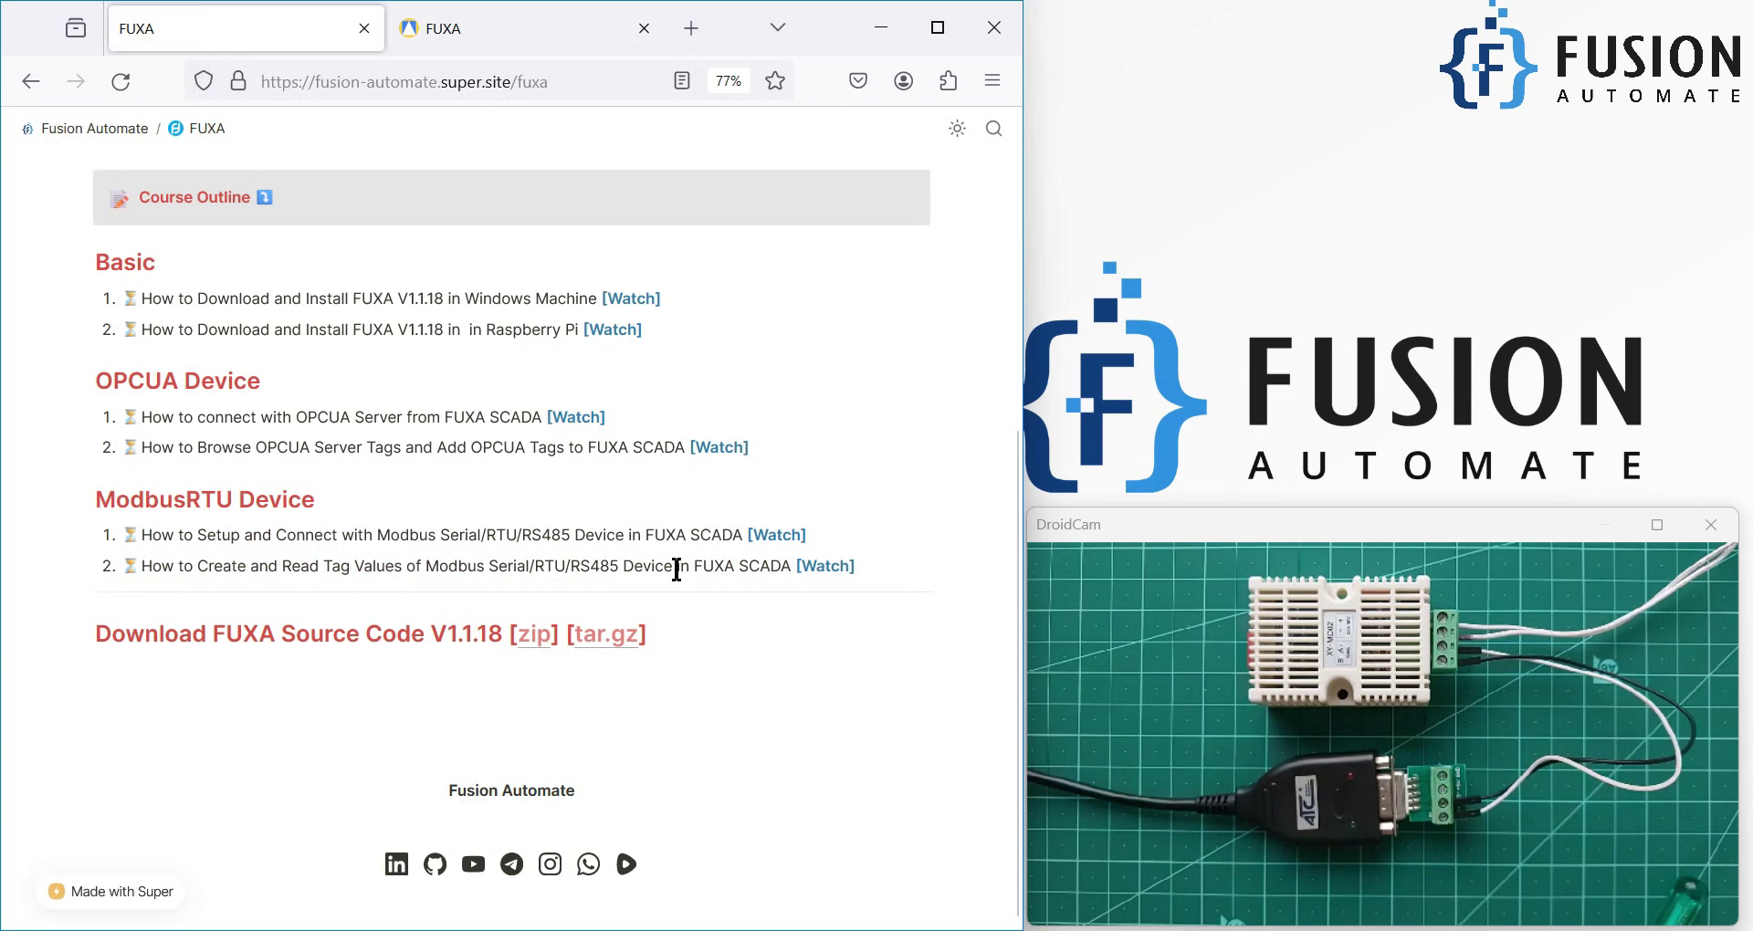
double_click(552, 567)
click(591, 567)
double_click(590, 567)
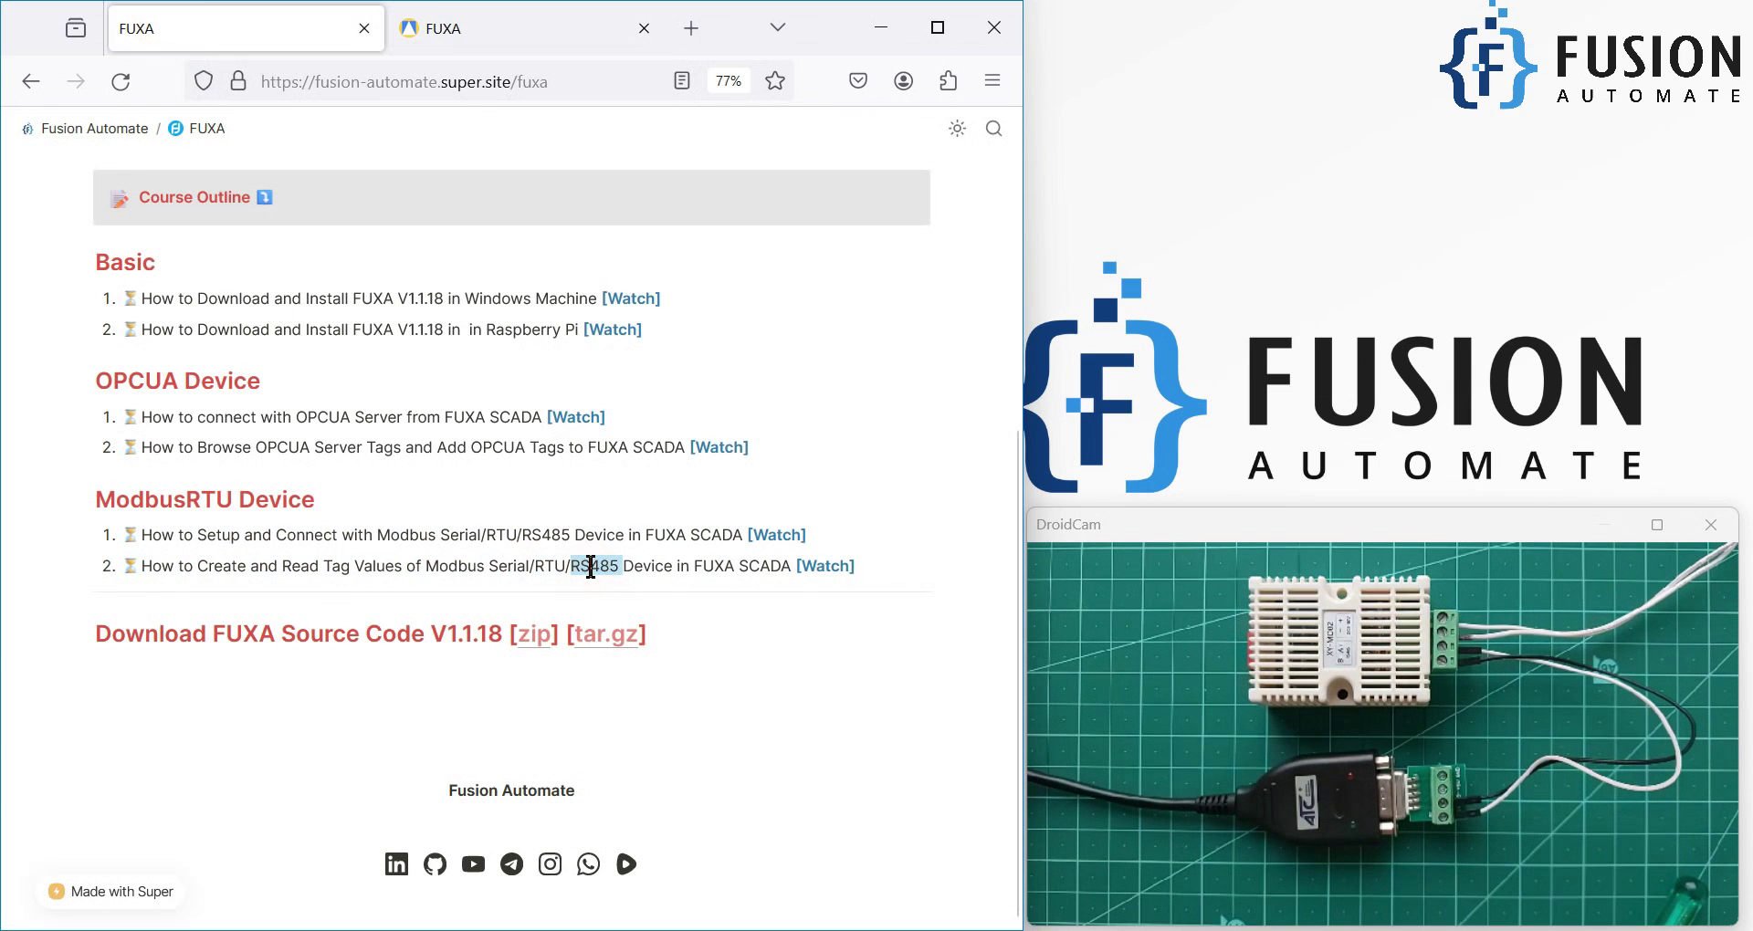
Highlight both ModbusRTU lesson titles again, then return to FUXA's Devices settings page.
triple_click(690, 541)
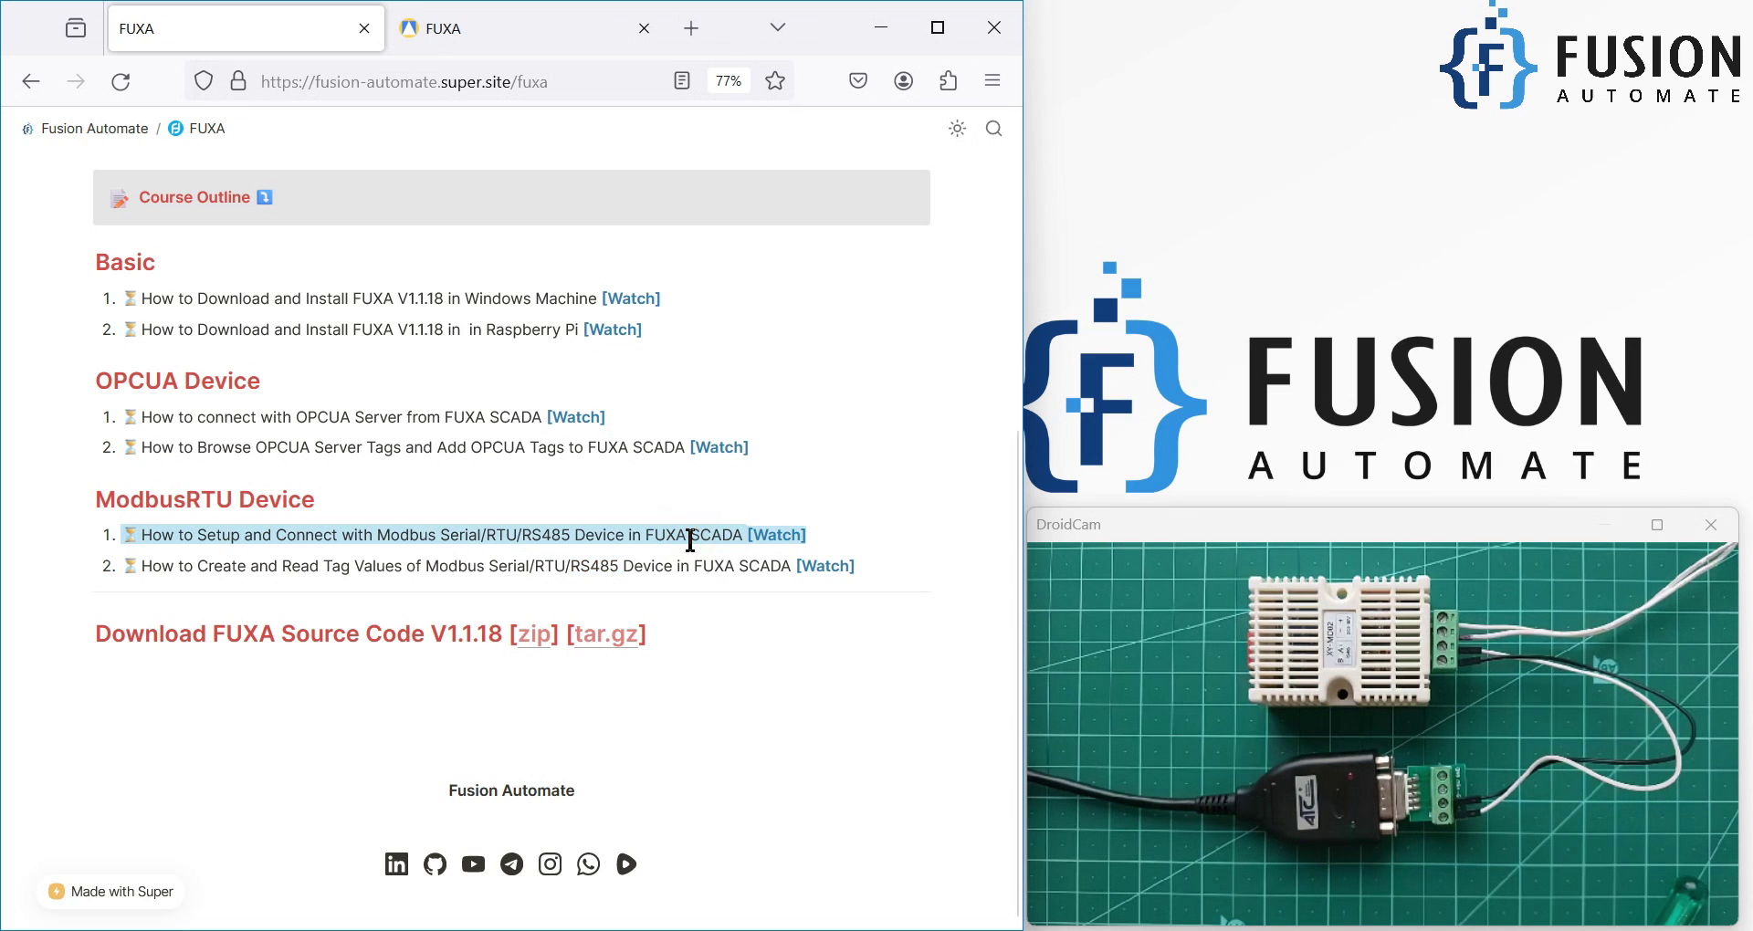
triple_click(678, 572)
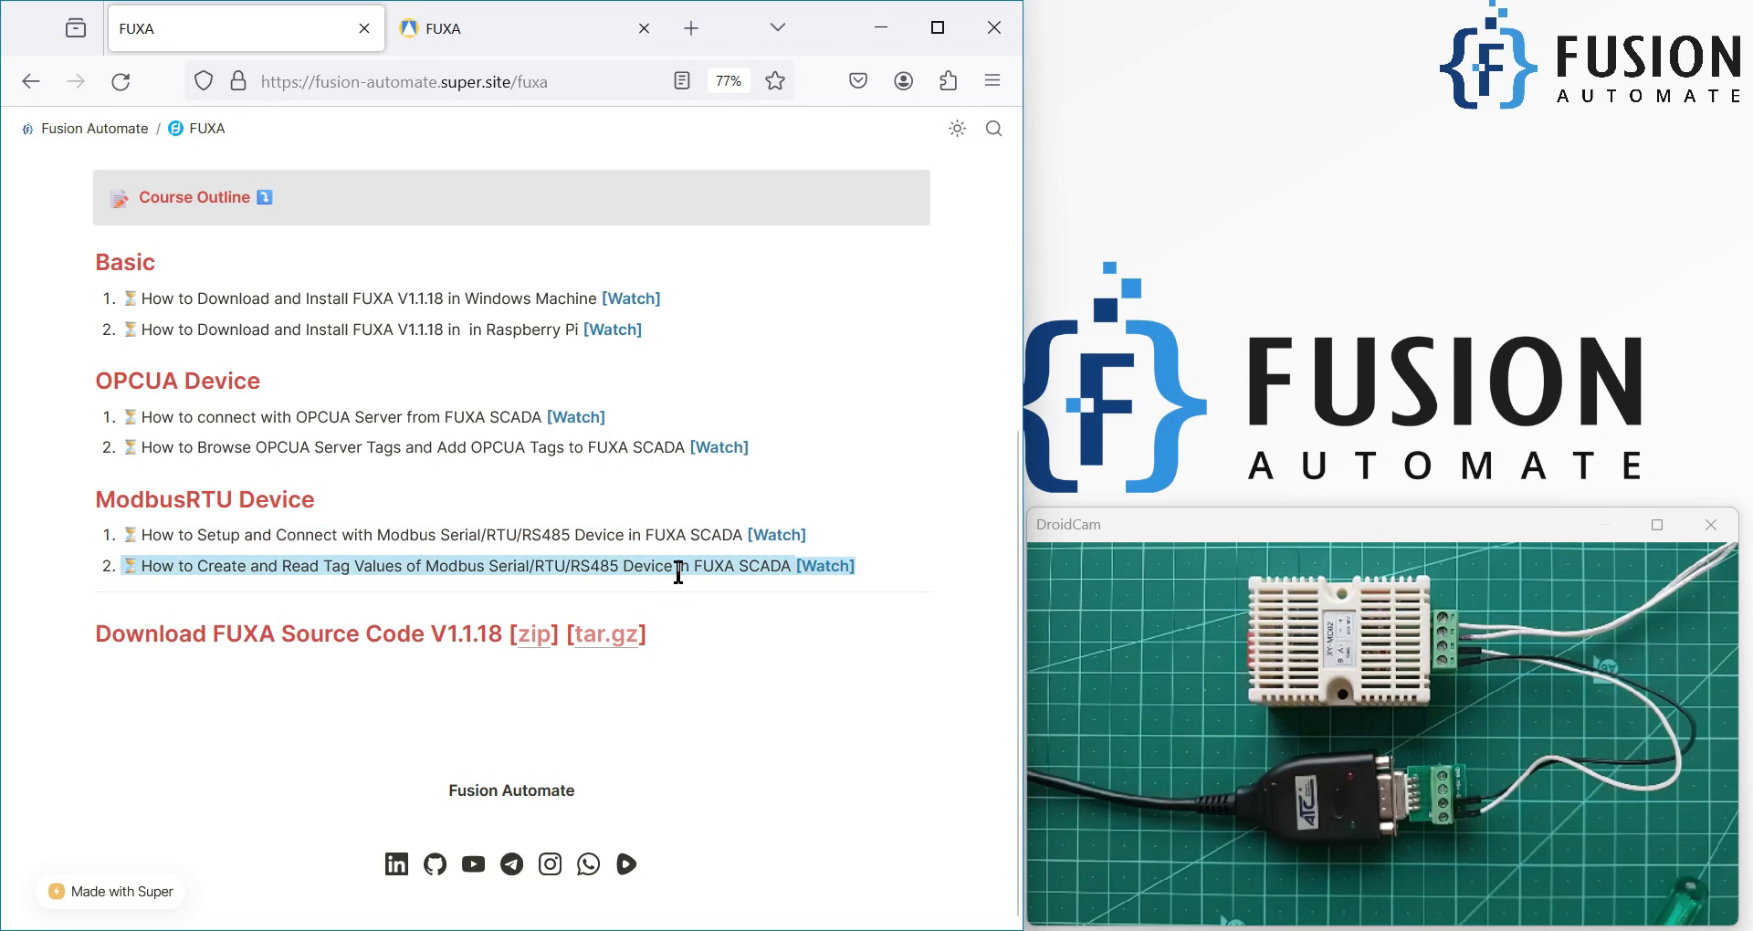
click(499, 38)
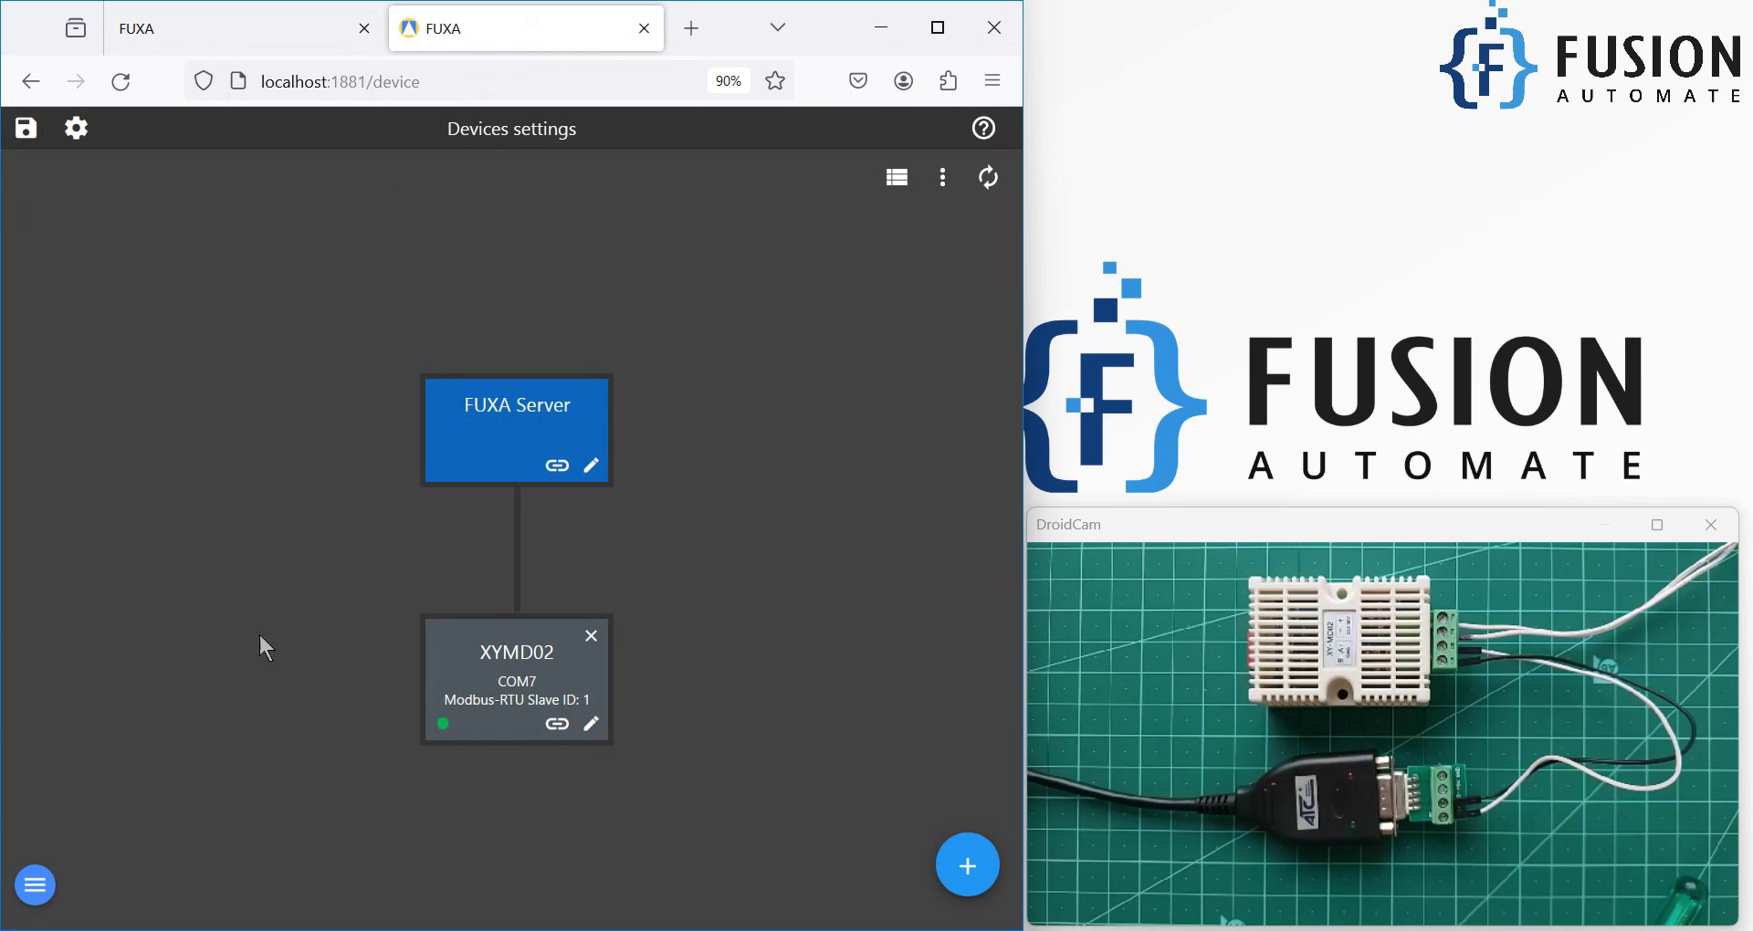
click(35, 884)
Go to Editor, then the Connections page, and open XYMD02's empty tag list.
click(61, 854)
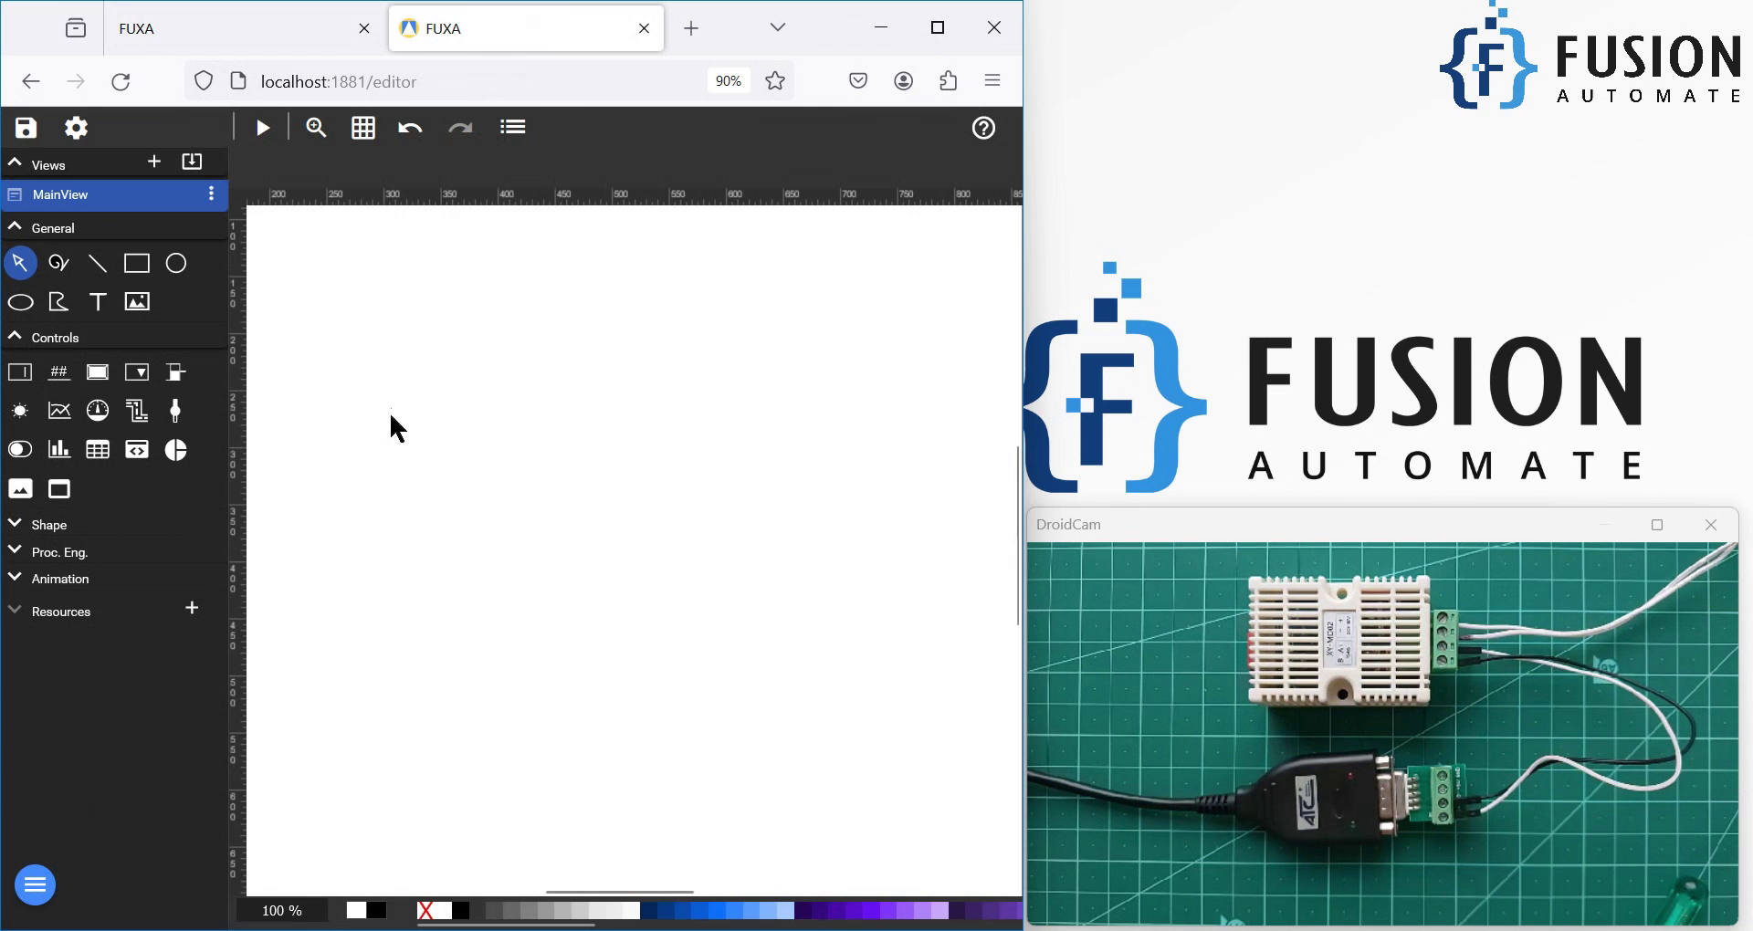
click(76, 128)
click(268, 490)
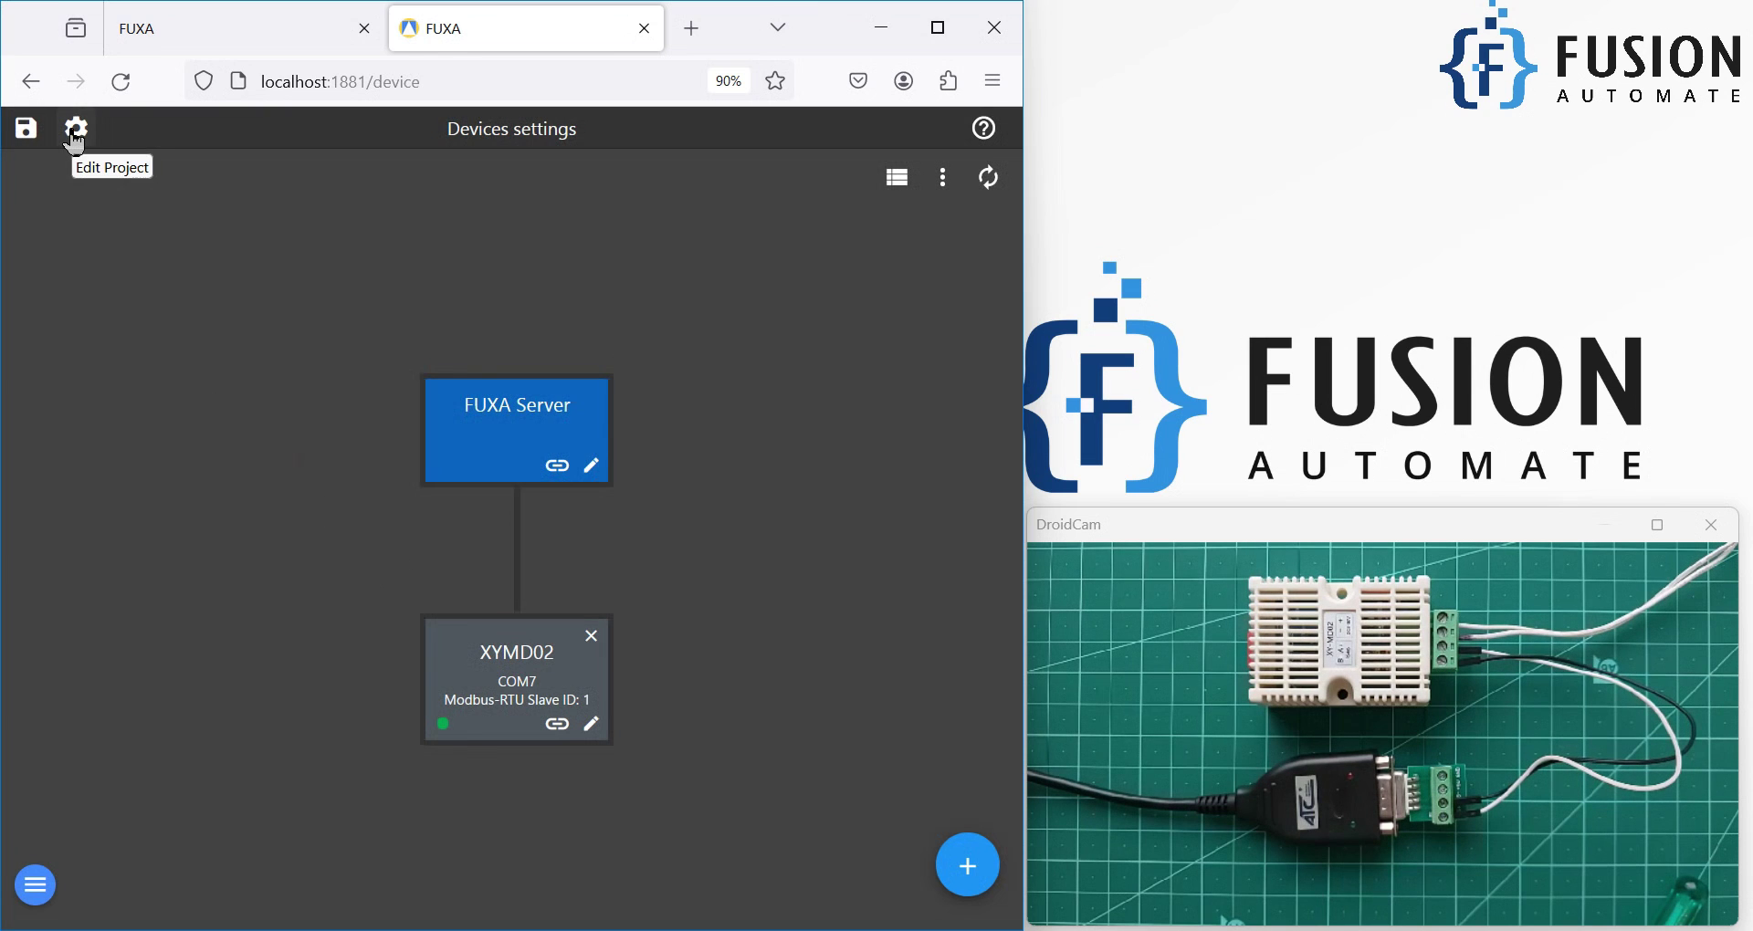
click(76, 132)
click(287, 459)
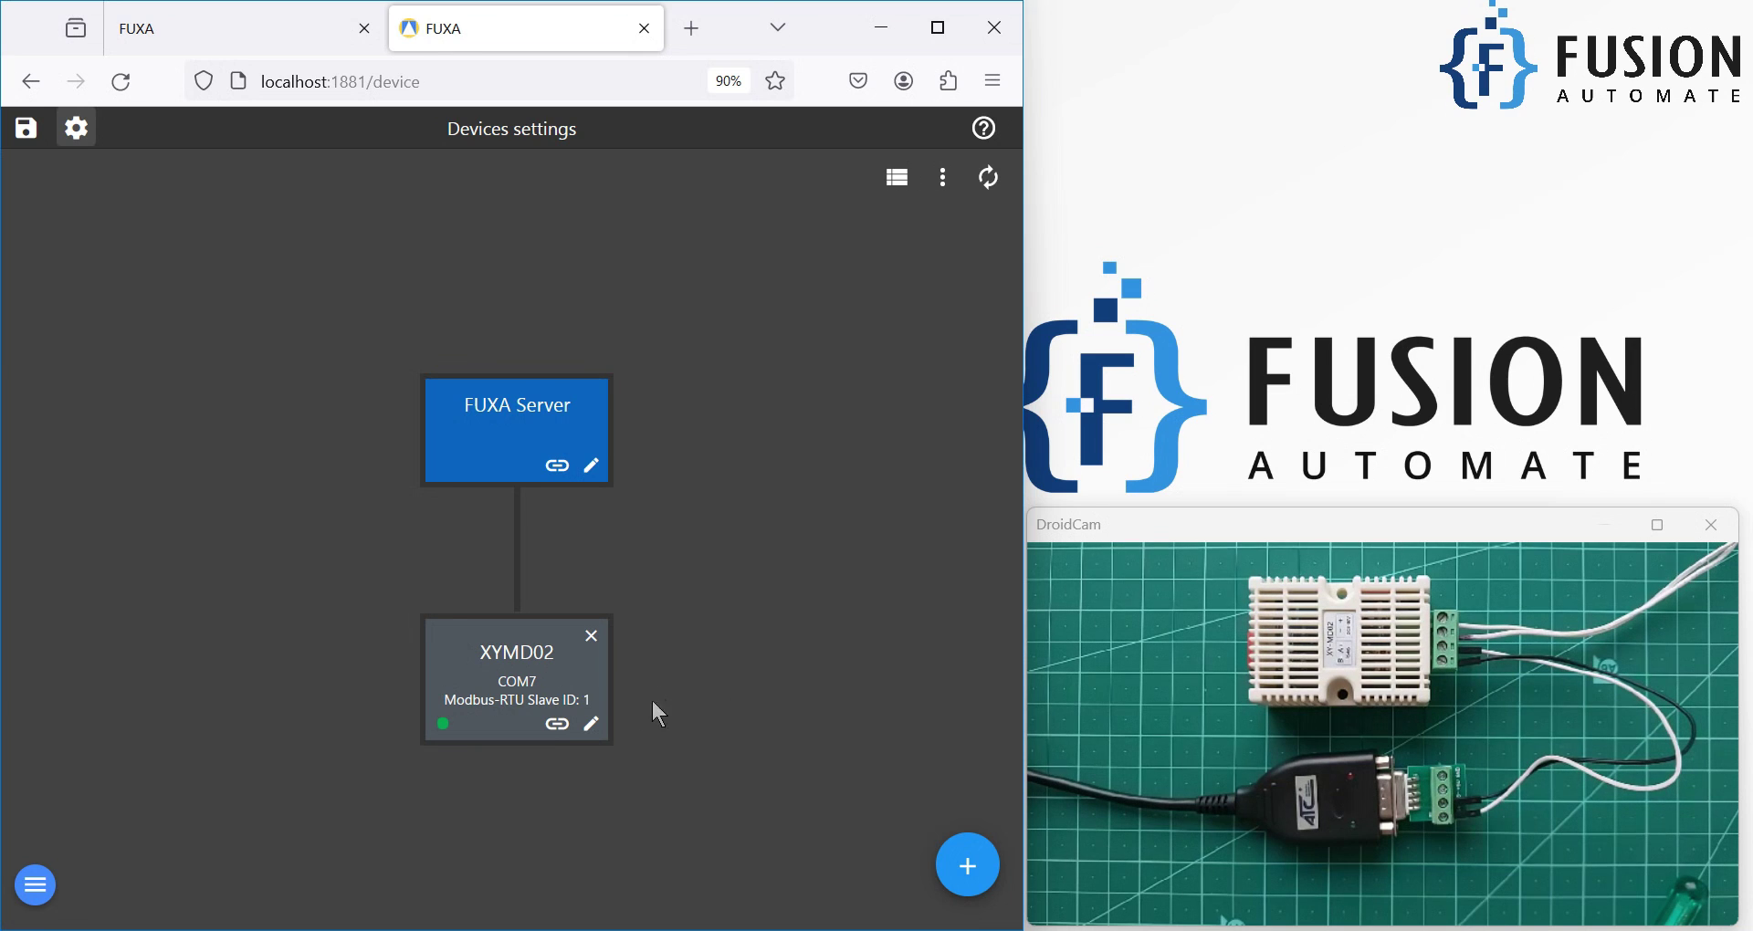
click(559, 731)
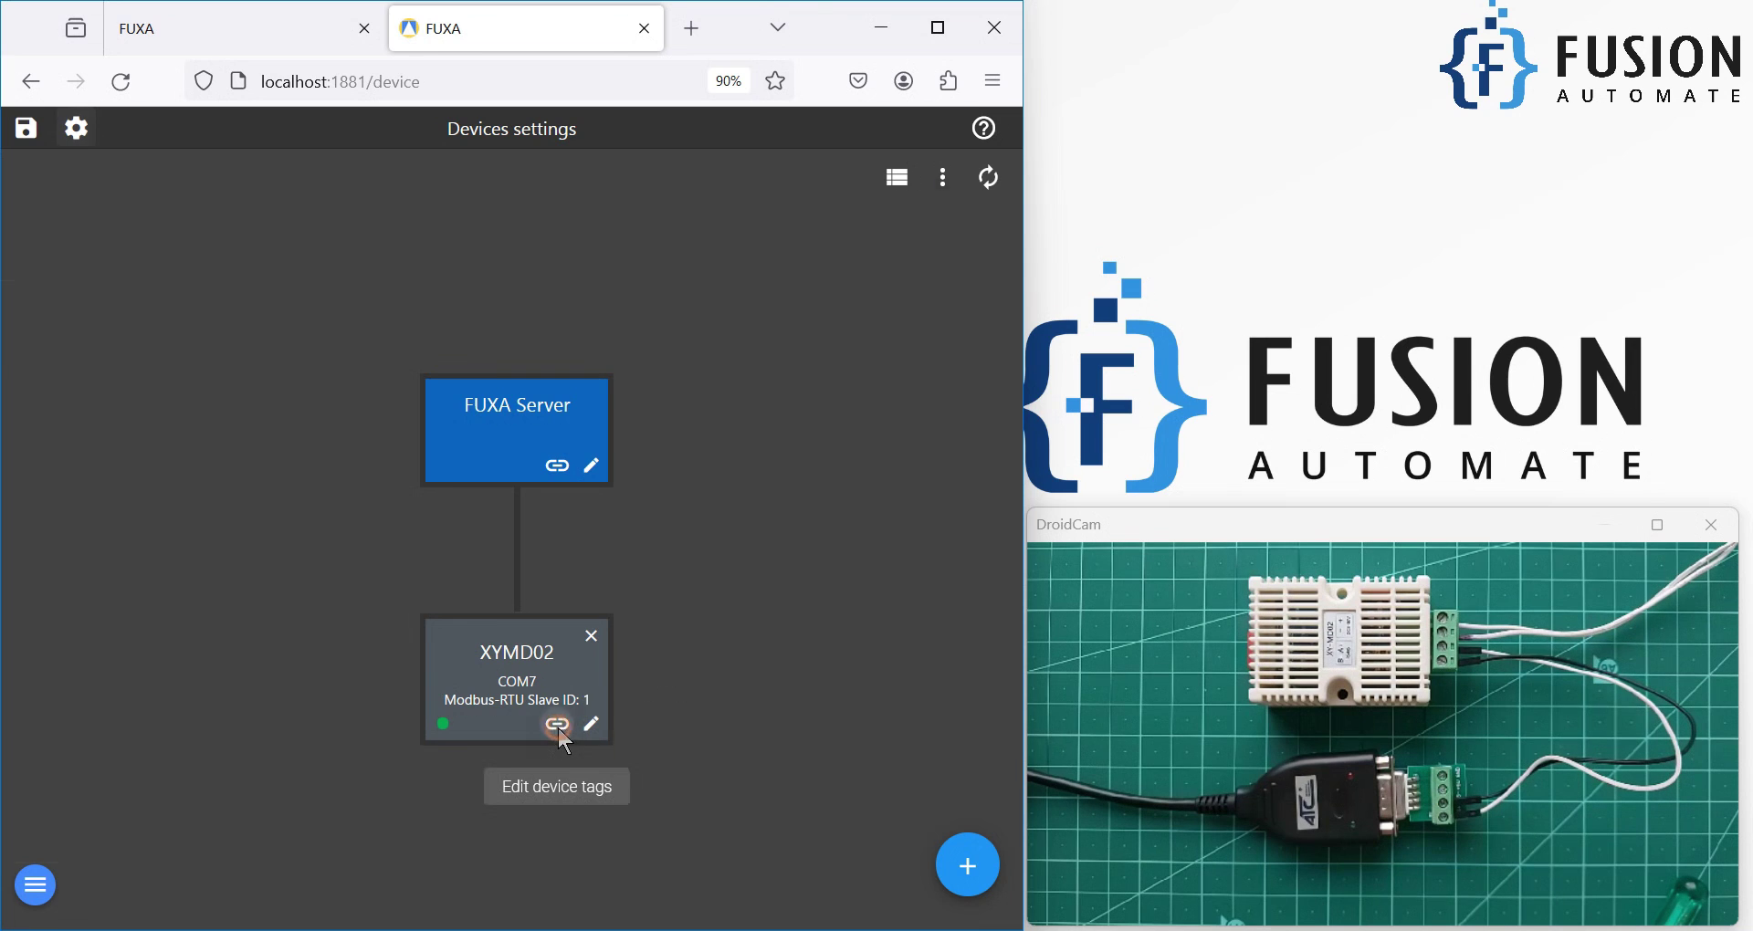
Create a new tag named Temperature using Input Registers with Int16 data type.
click(972, 877)
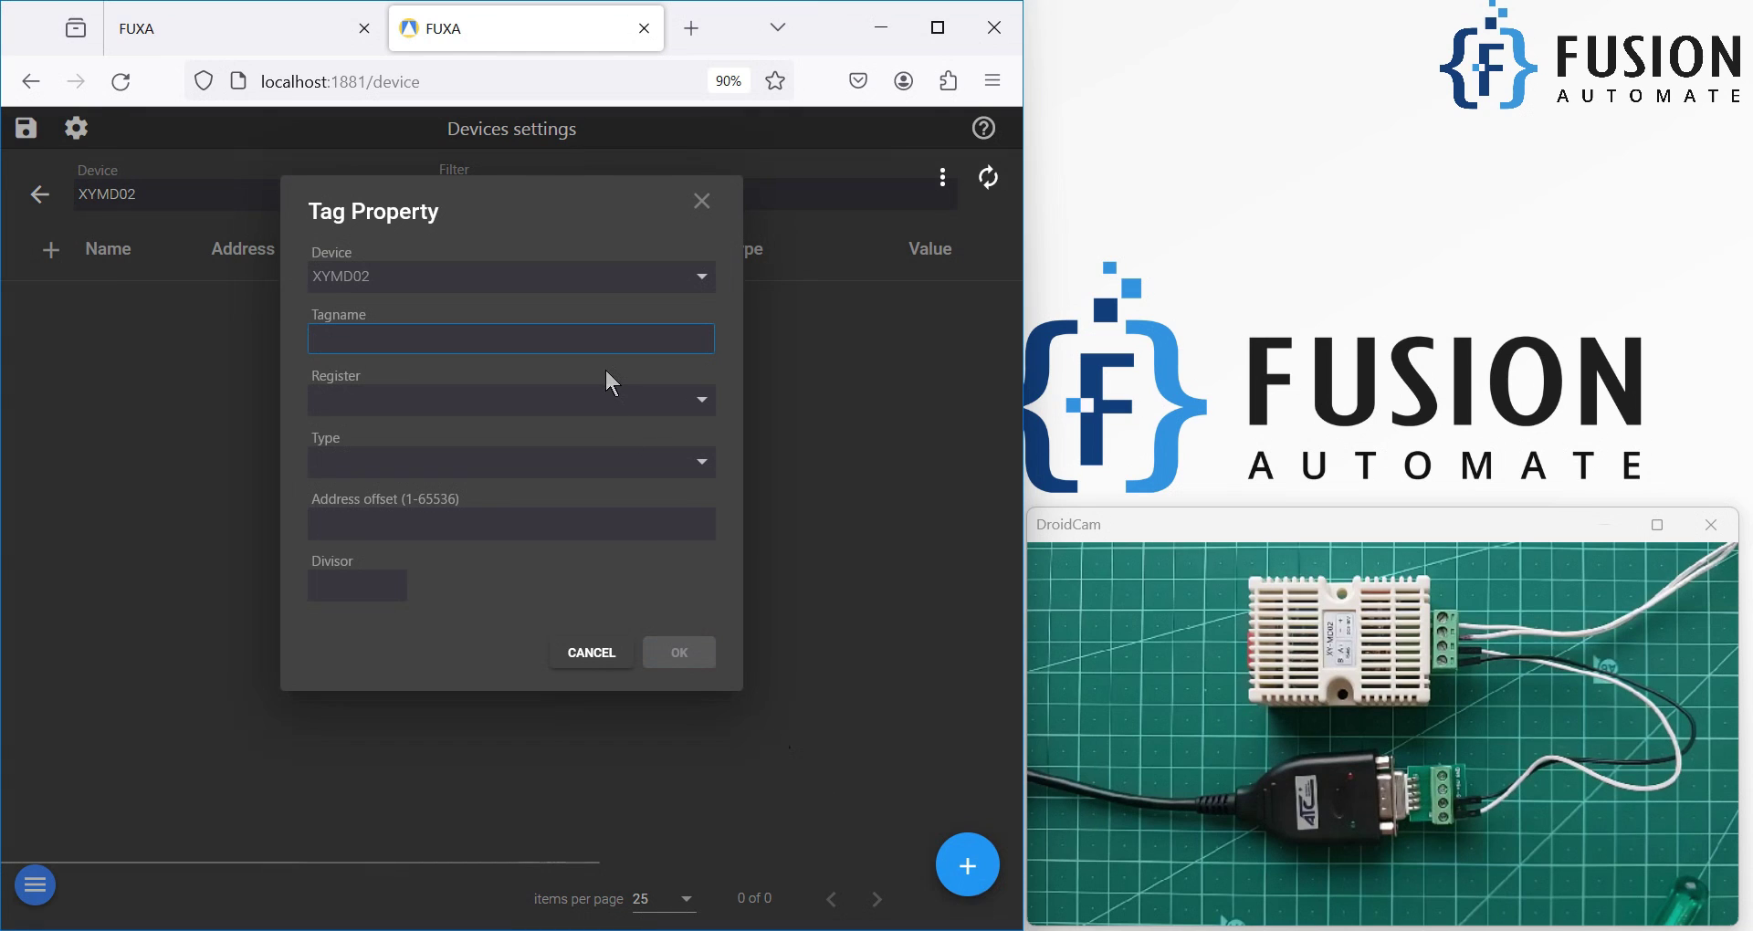
text(T)
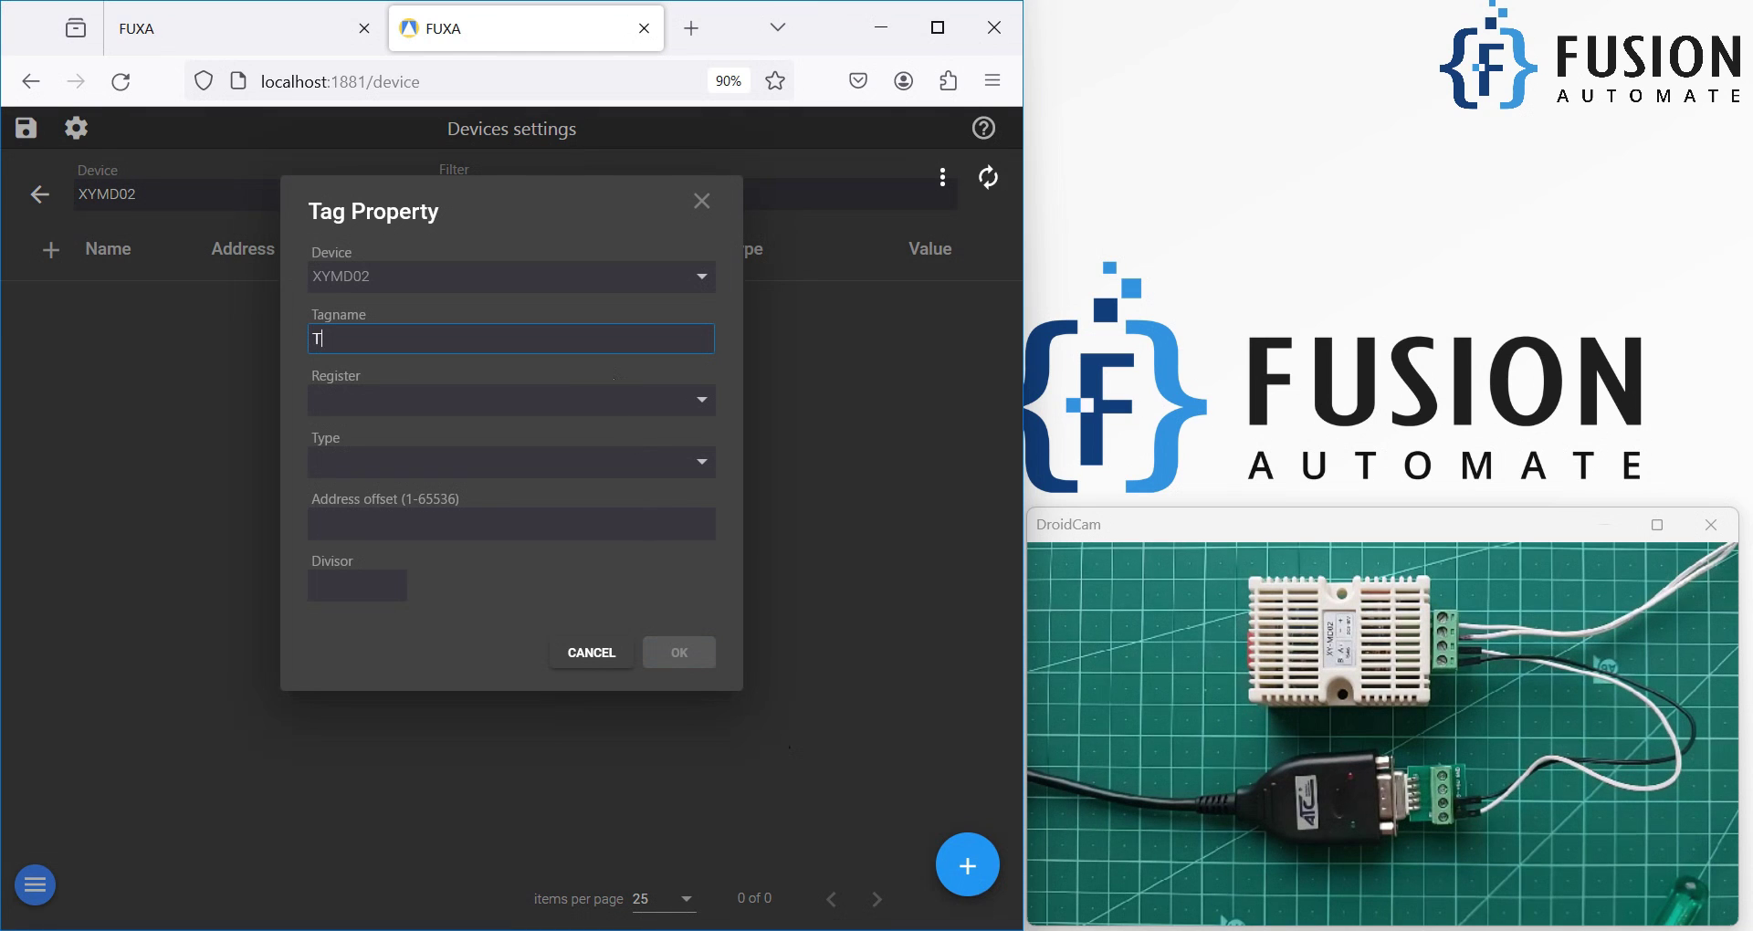
text(emperature)
click(567, 402)
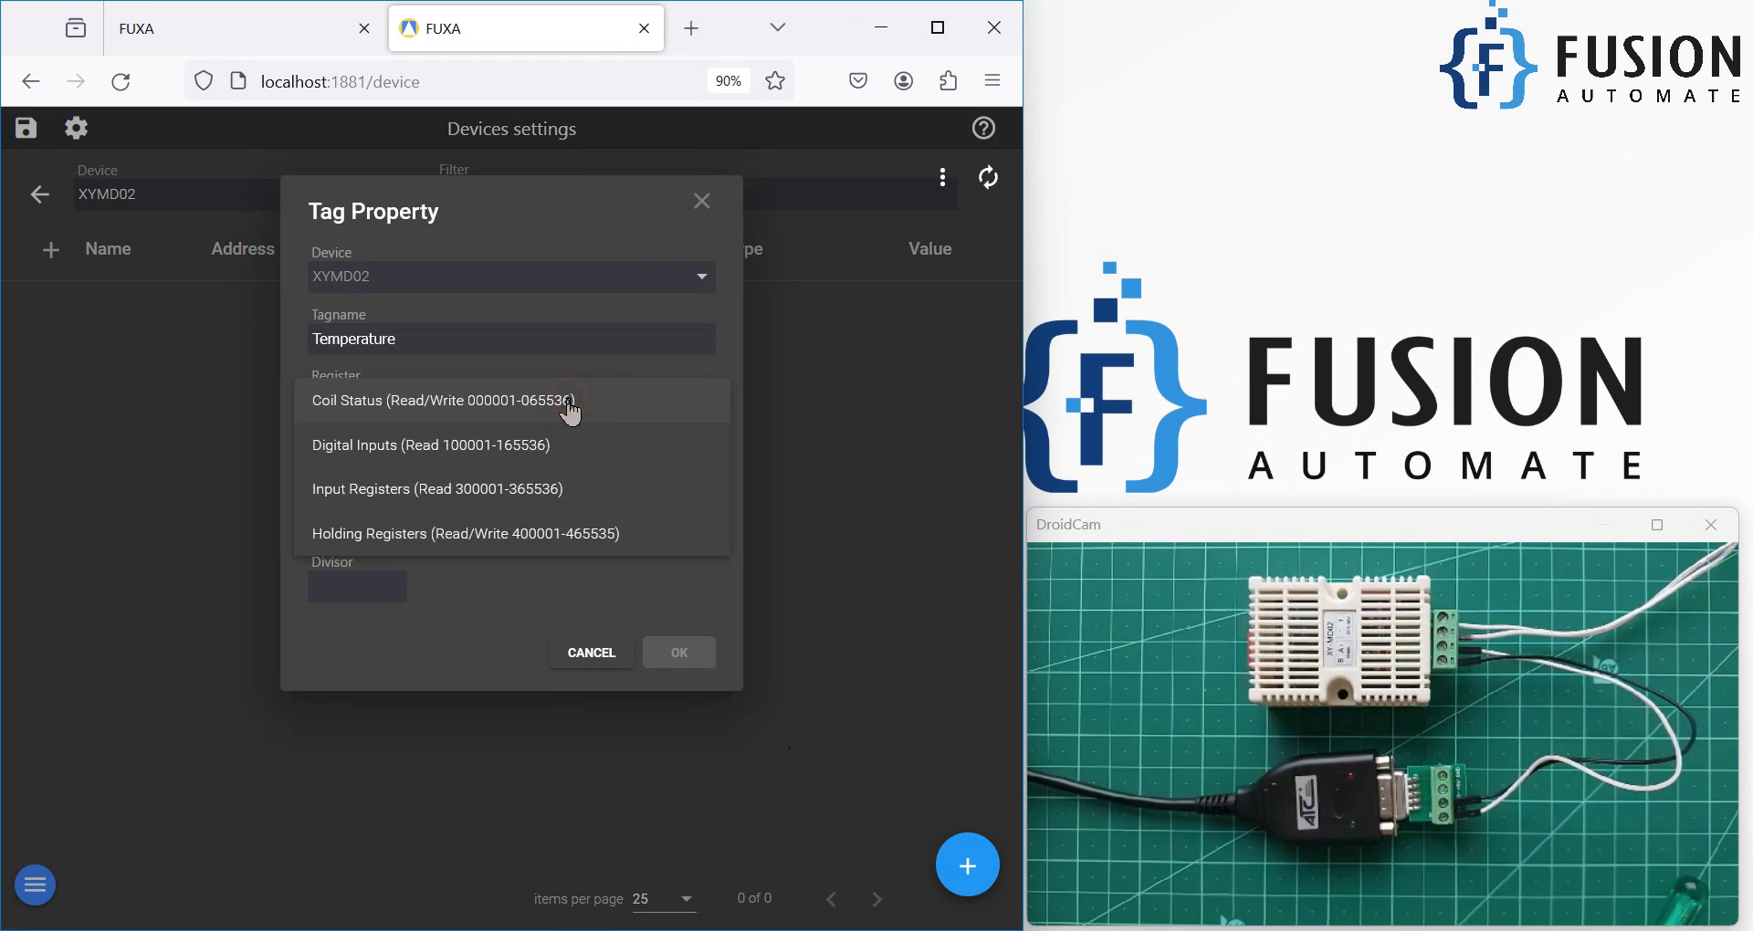
click(521, 493)
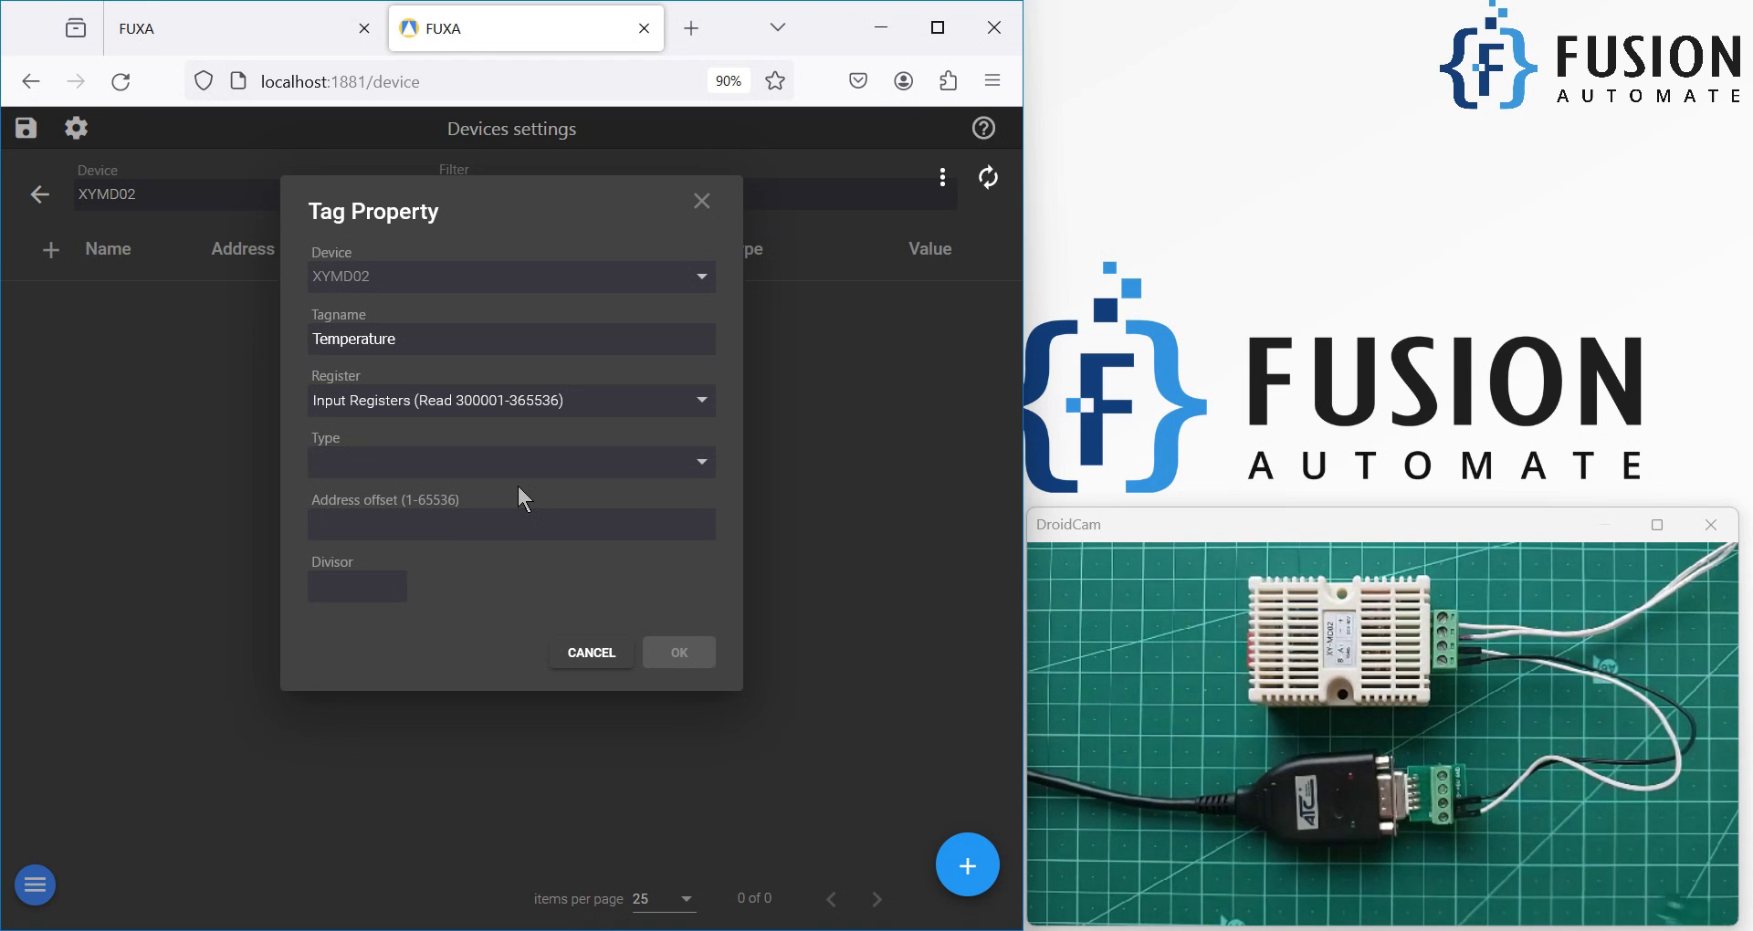
click(619, 475)
click(485, 517)
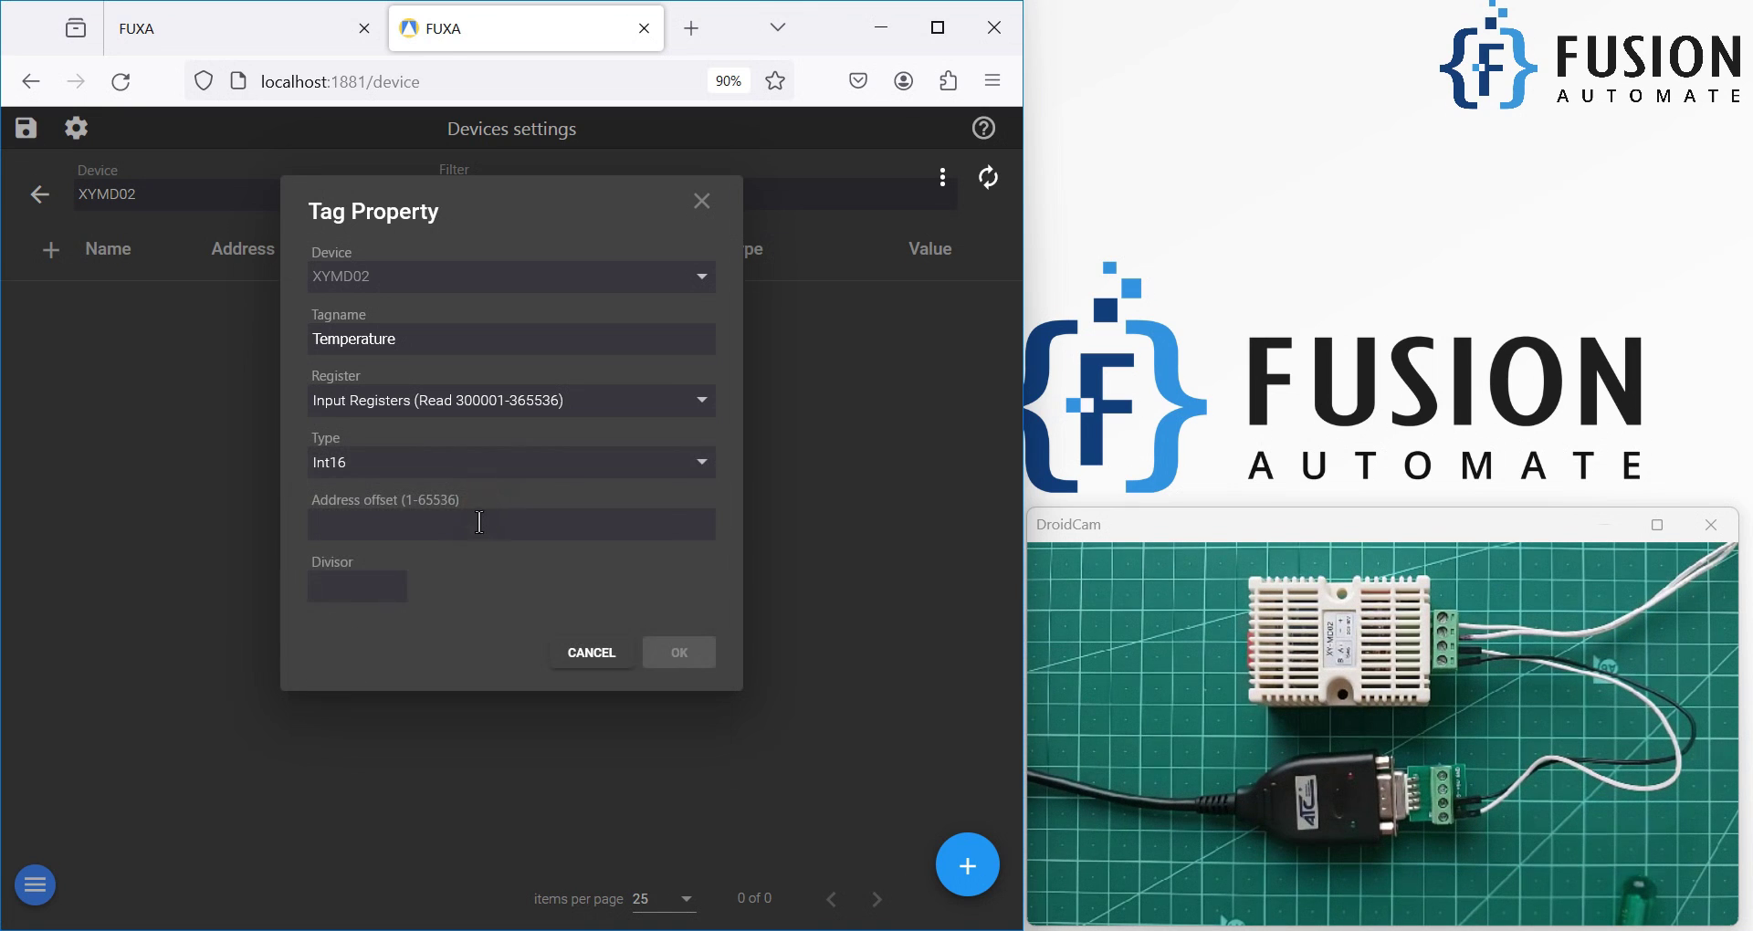
Give the Temperature tag address offset 2 and divisor 10, and save it.
click(471, 539)
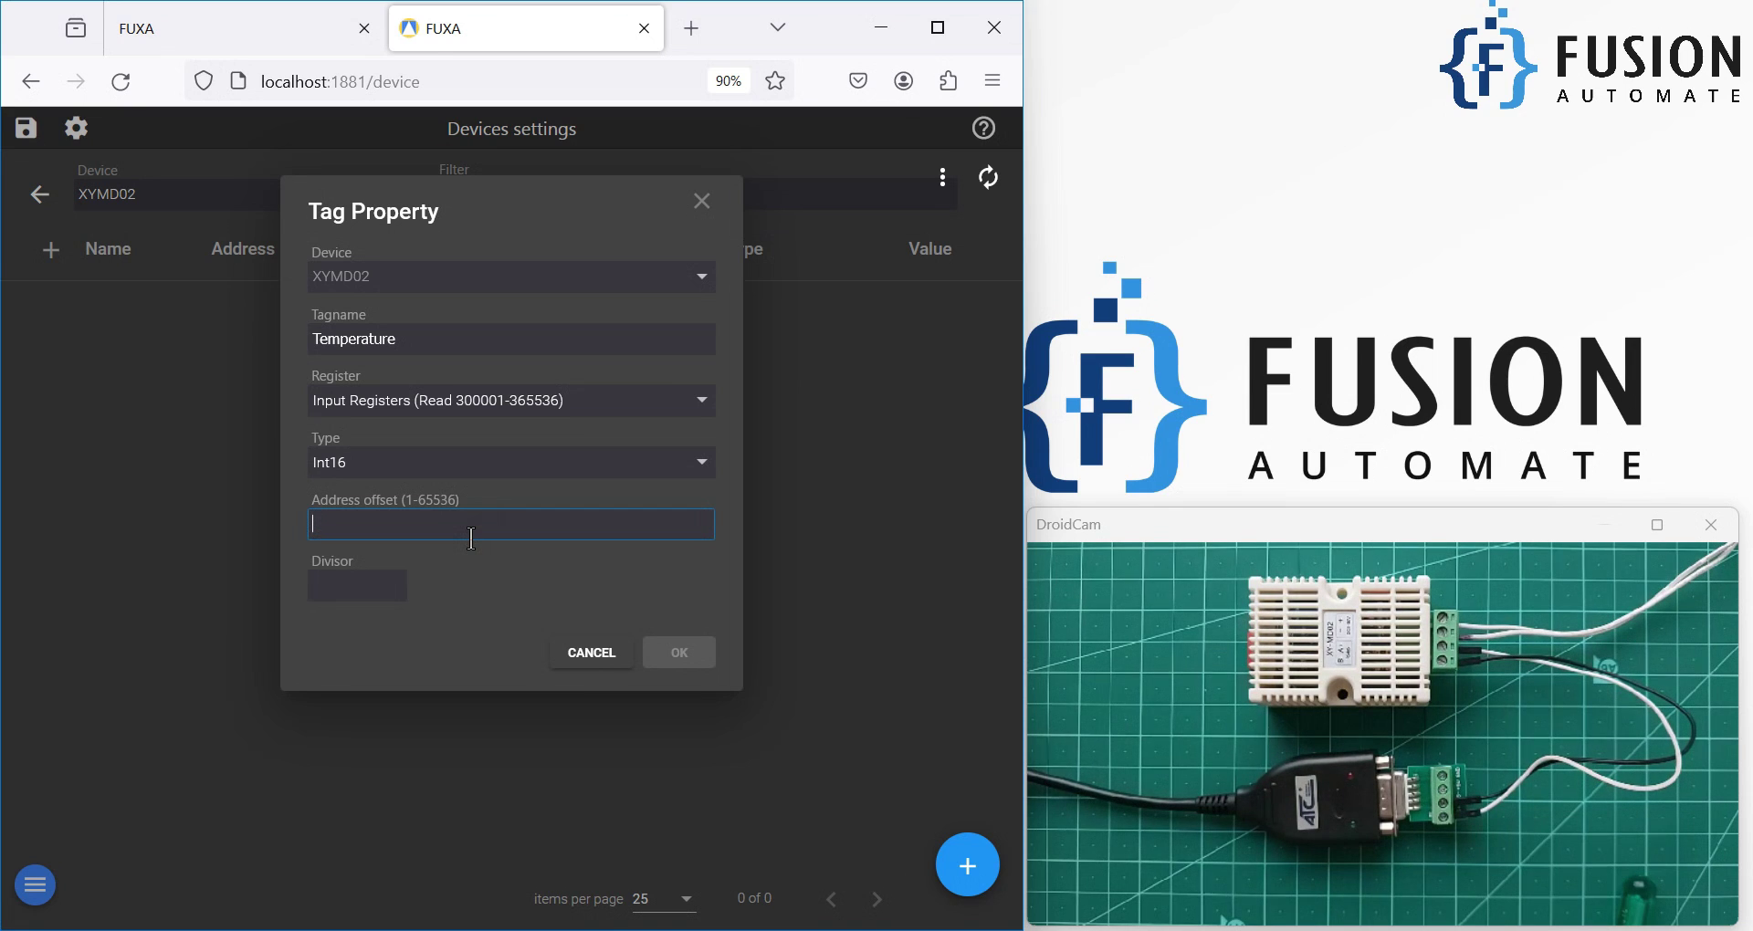
text(2)
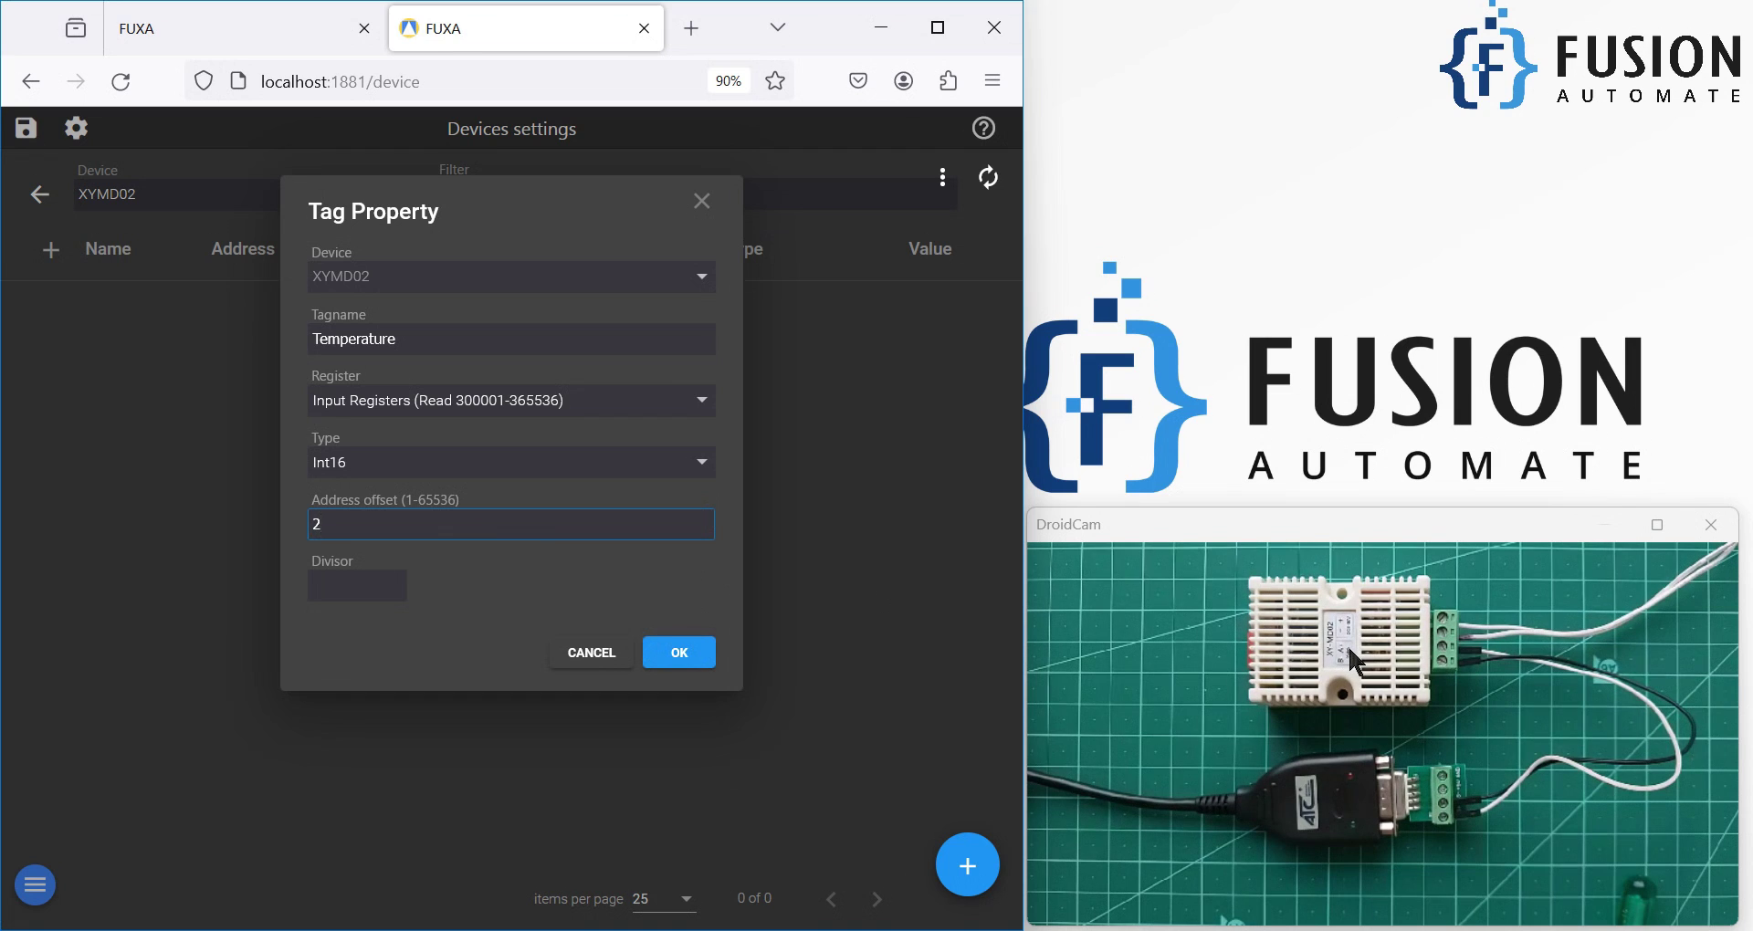
drag(322, 526, 295, 531)
click(375, 588)
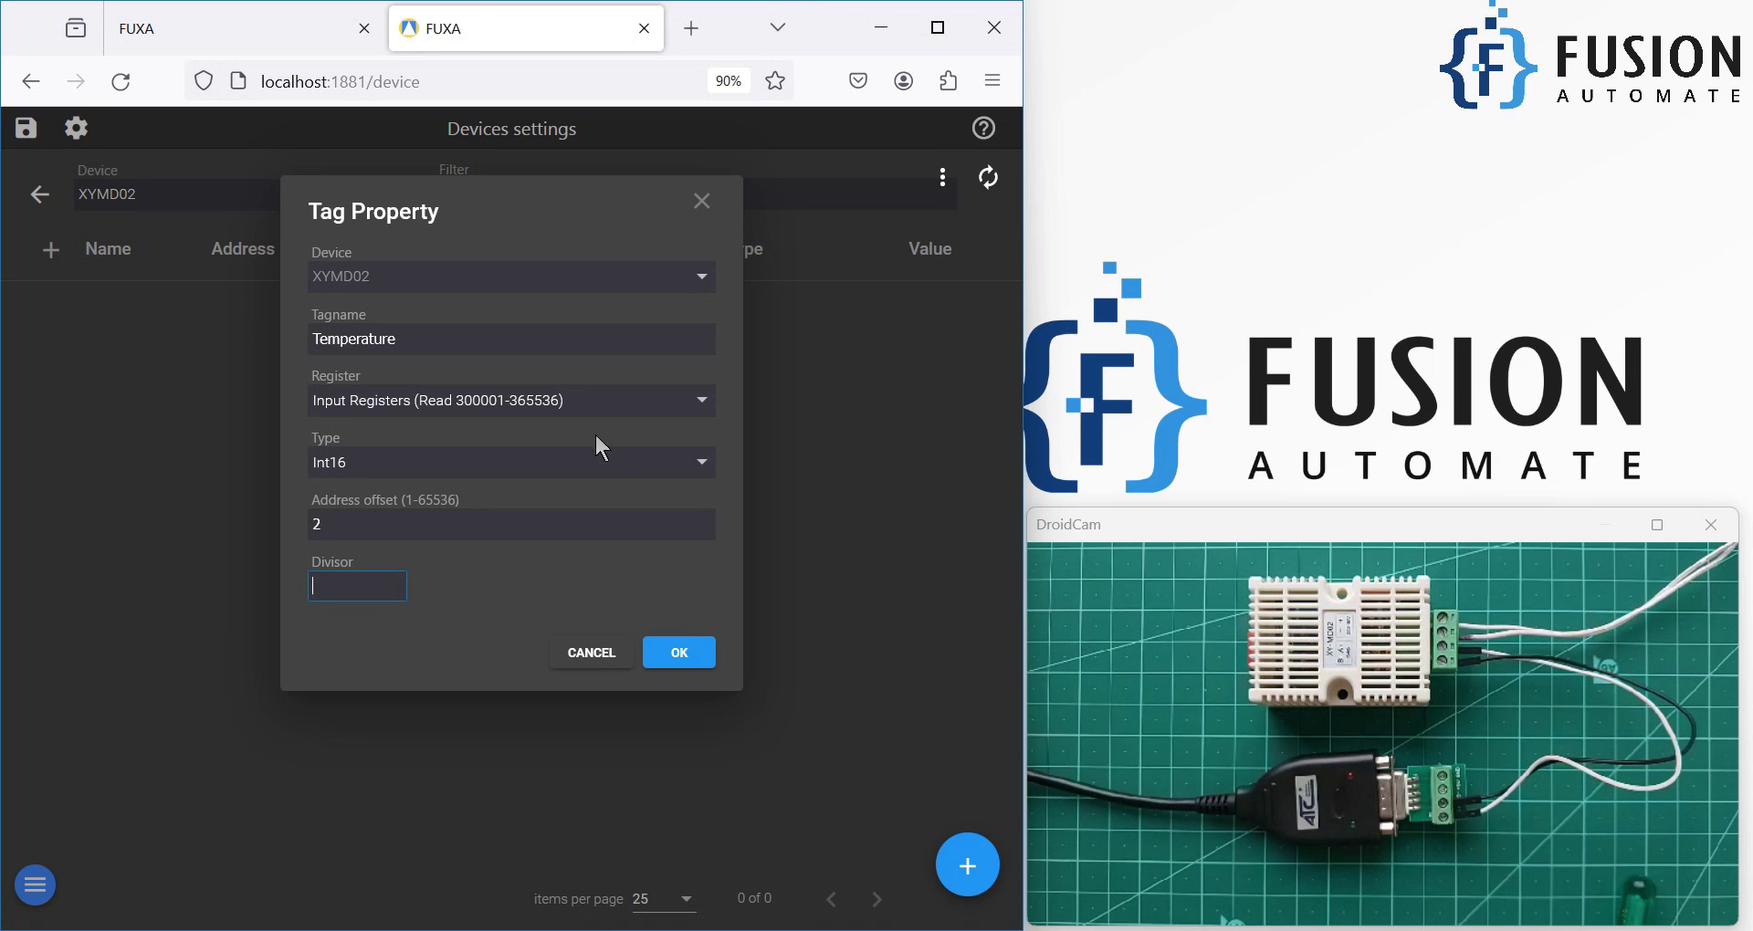
text(10)
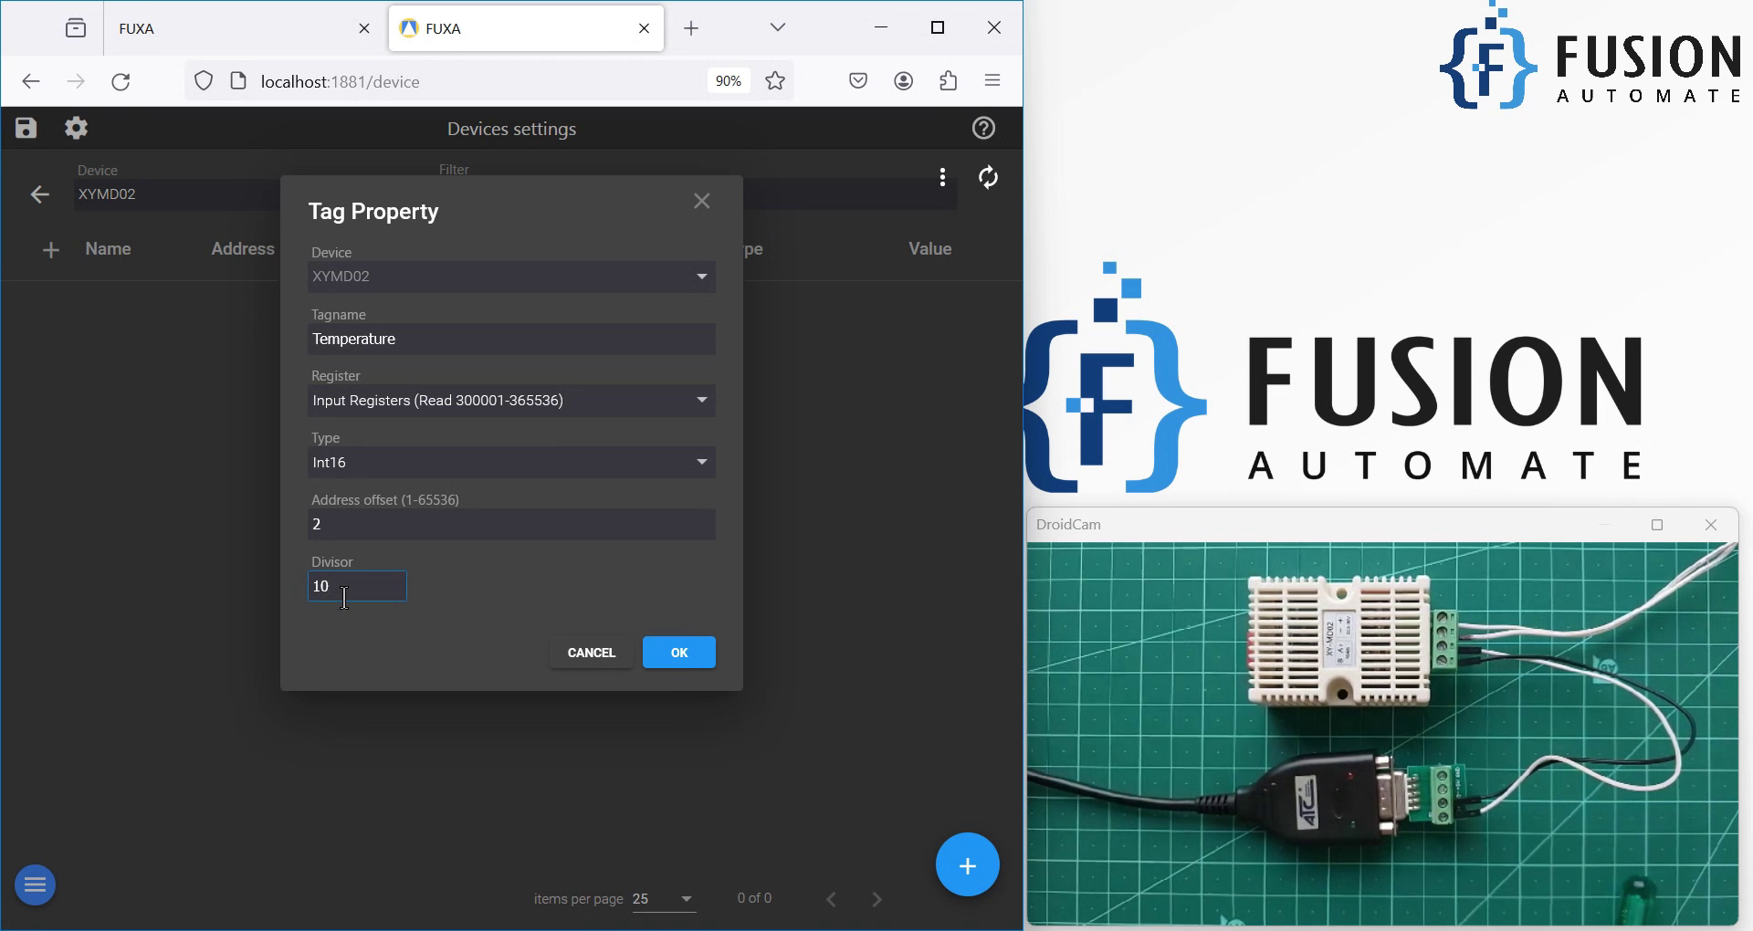
click(685, 659)
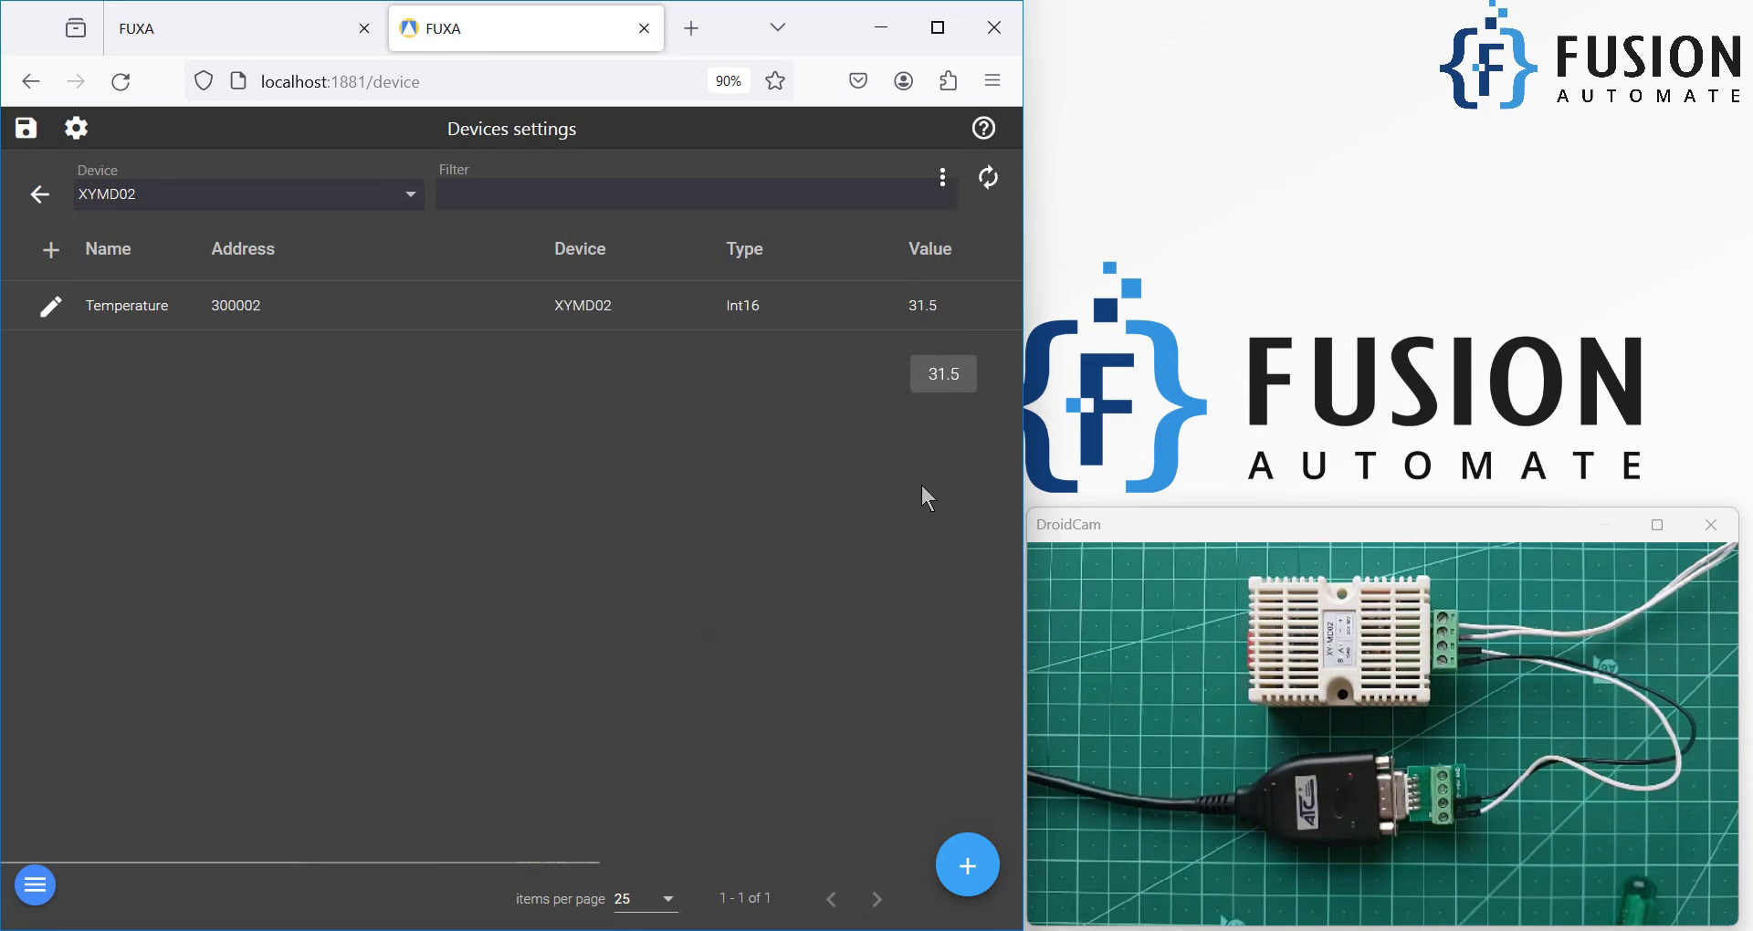
click(969, 864)
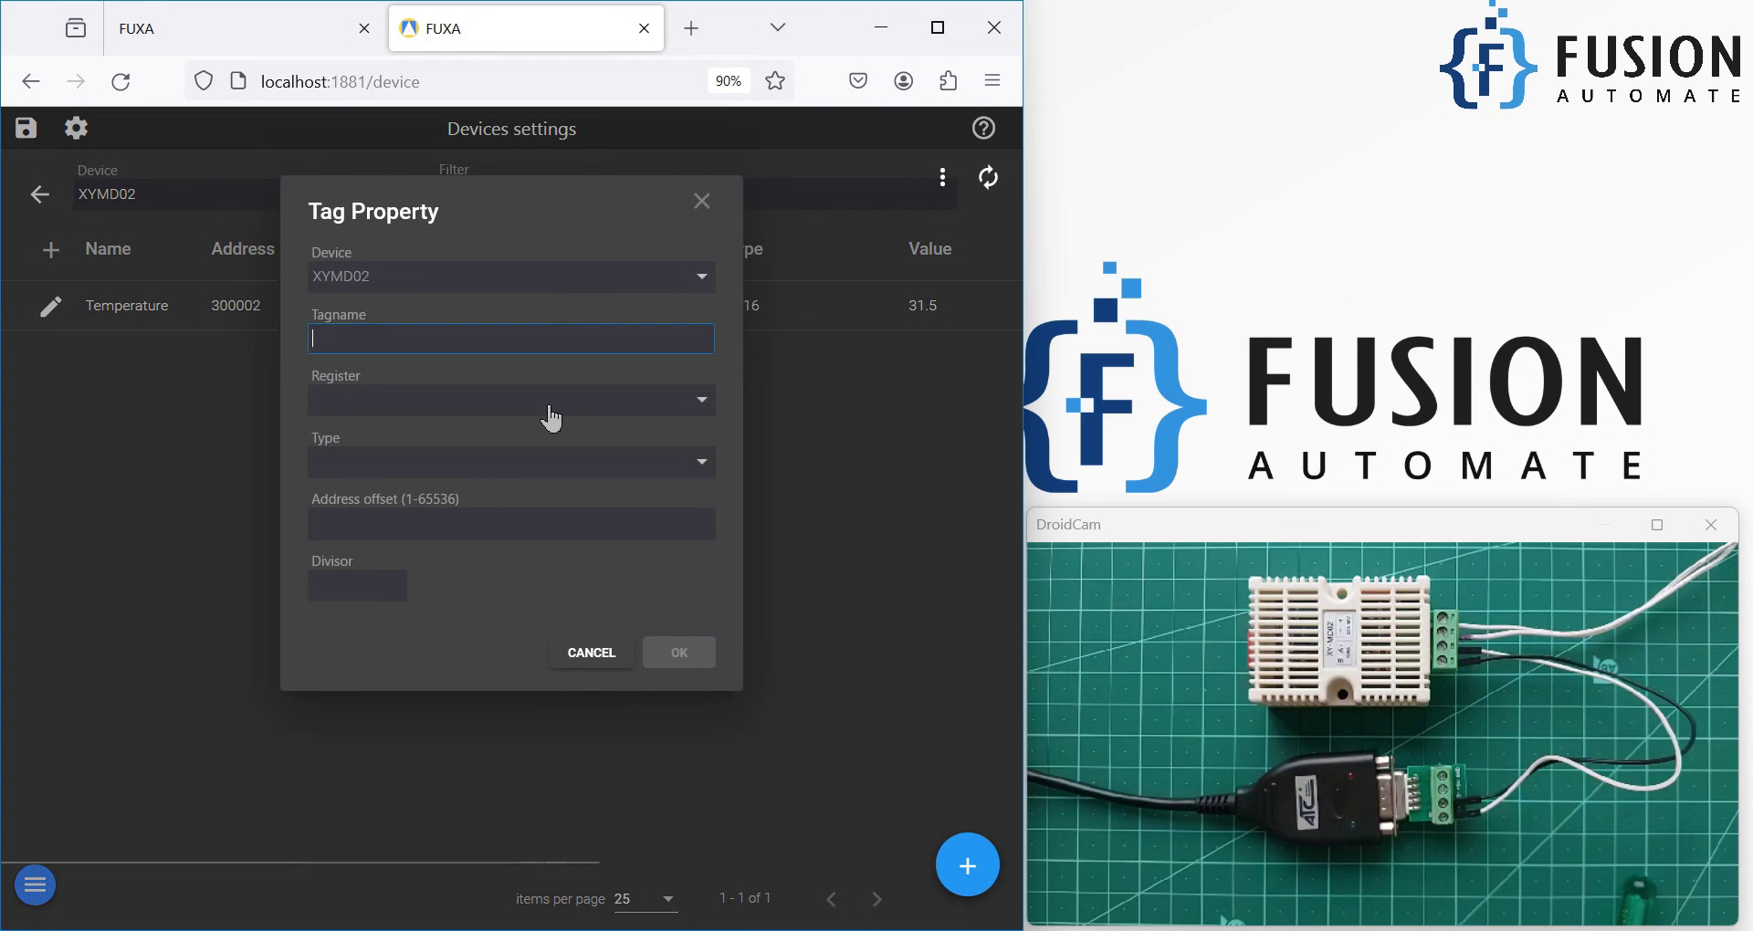
Add a Humidity tag on Input Registers, Int16, address offset 3, divisor 10.
text(Humidity)
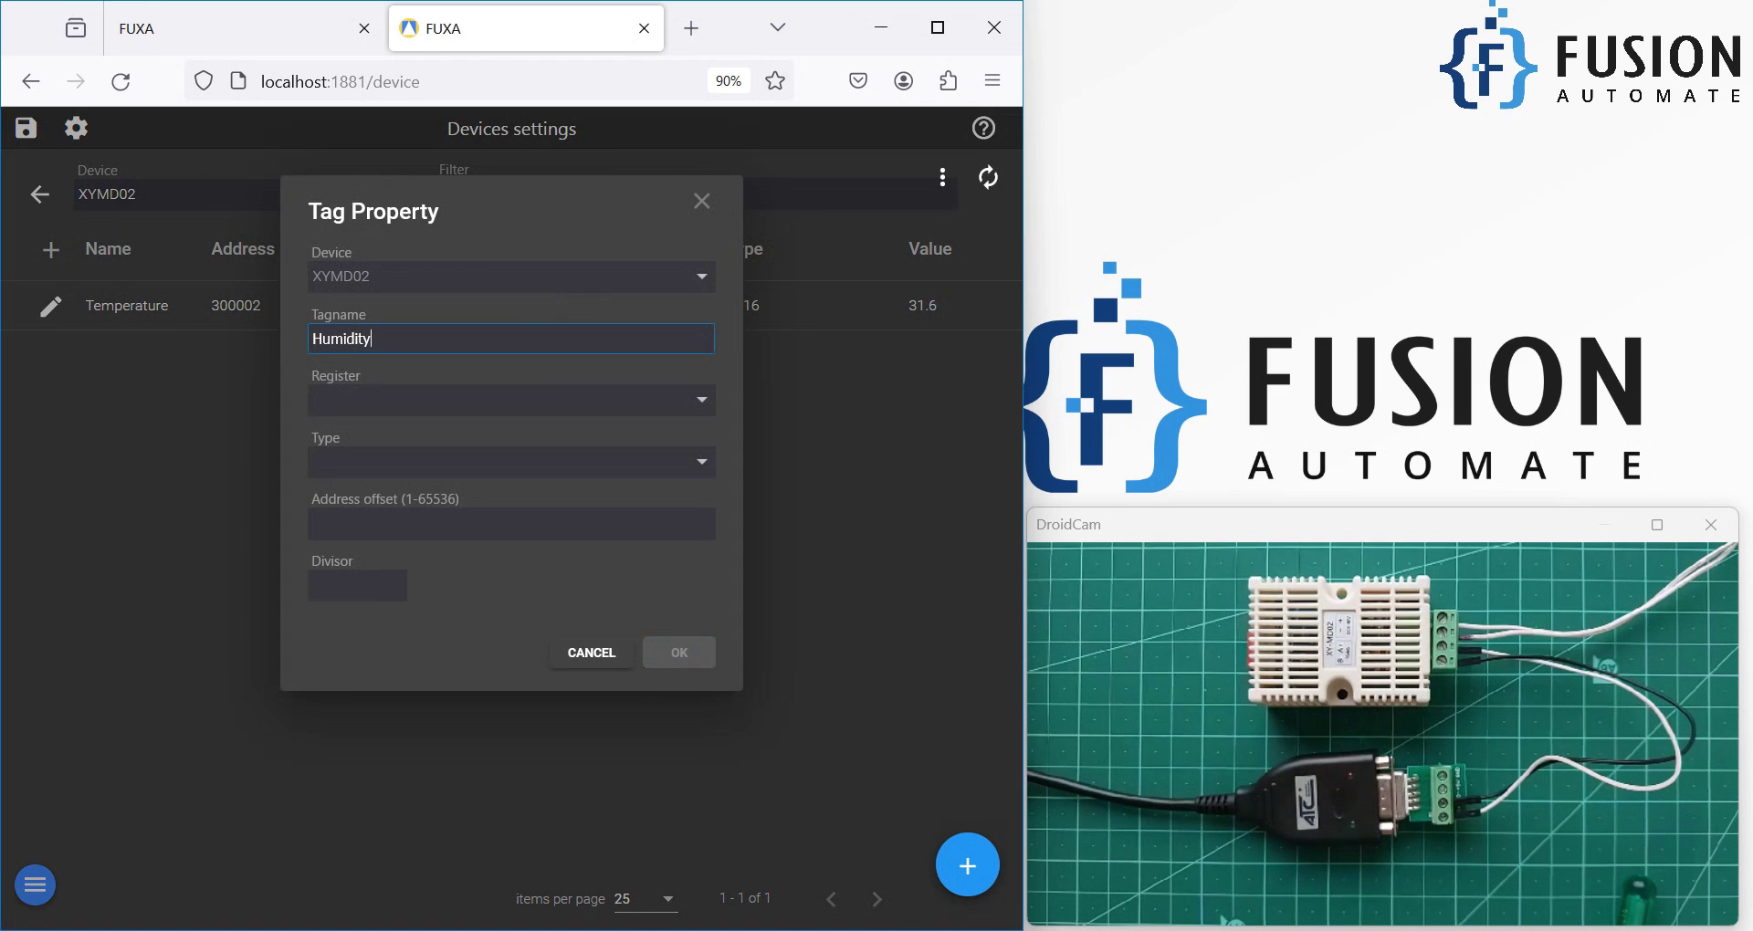
click(473, 402)
click(464, 468)
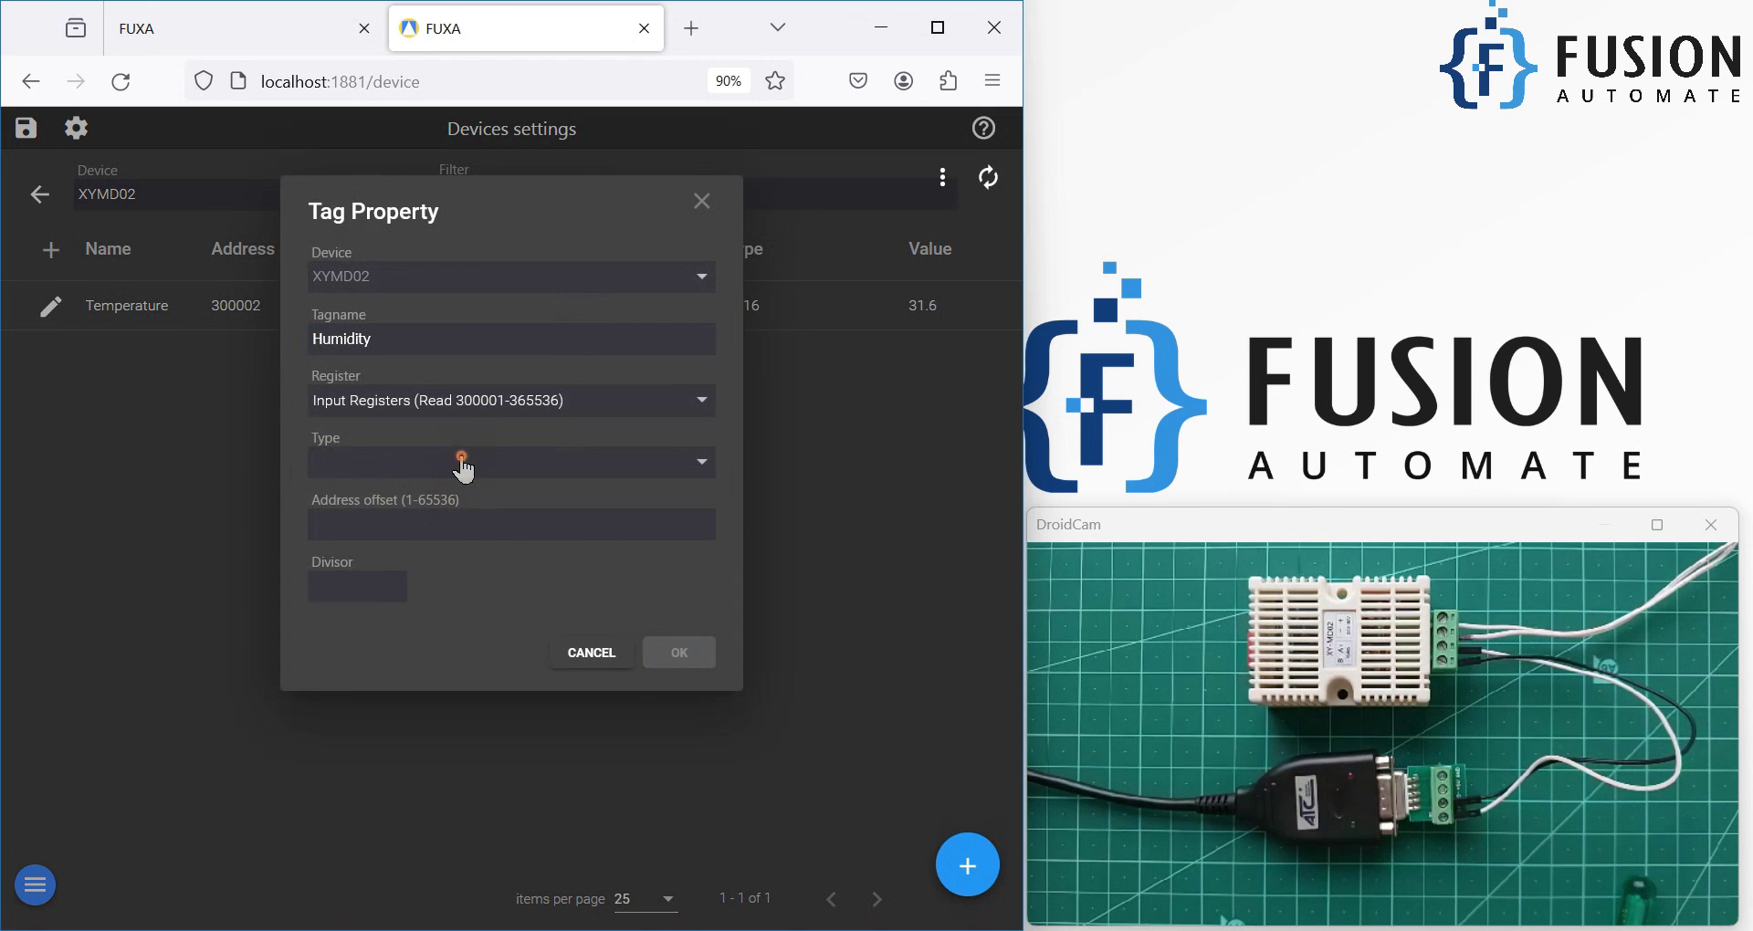
click(464, 468)
click(439, 508)
click(441, 524)
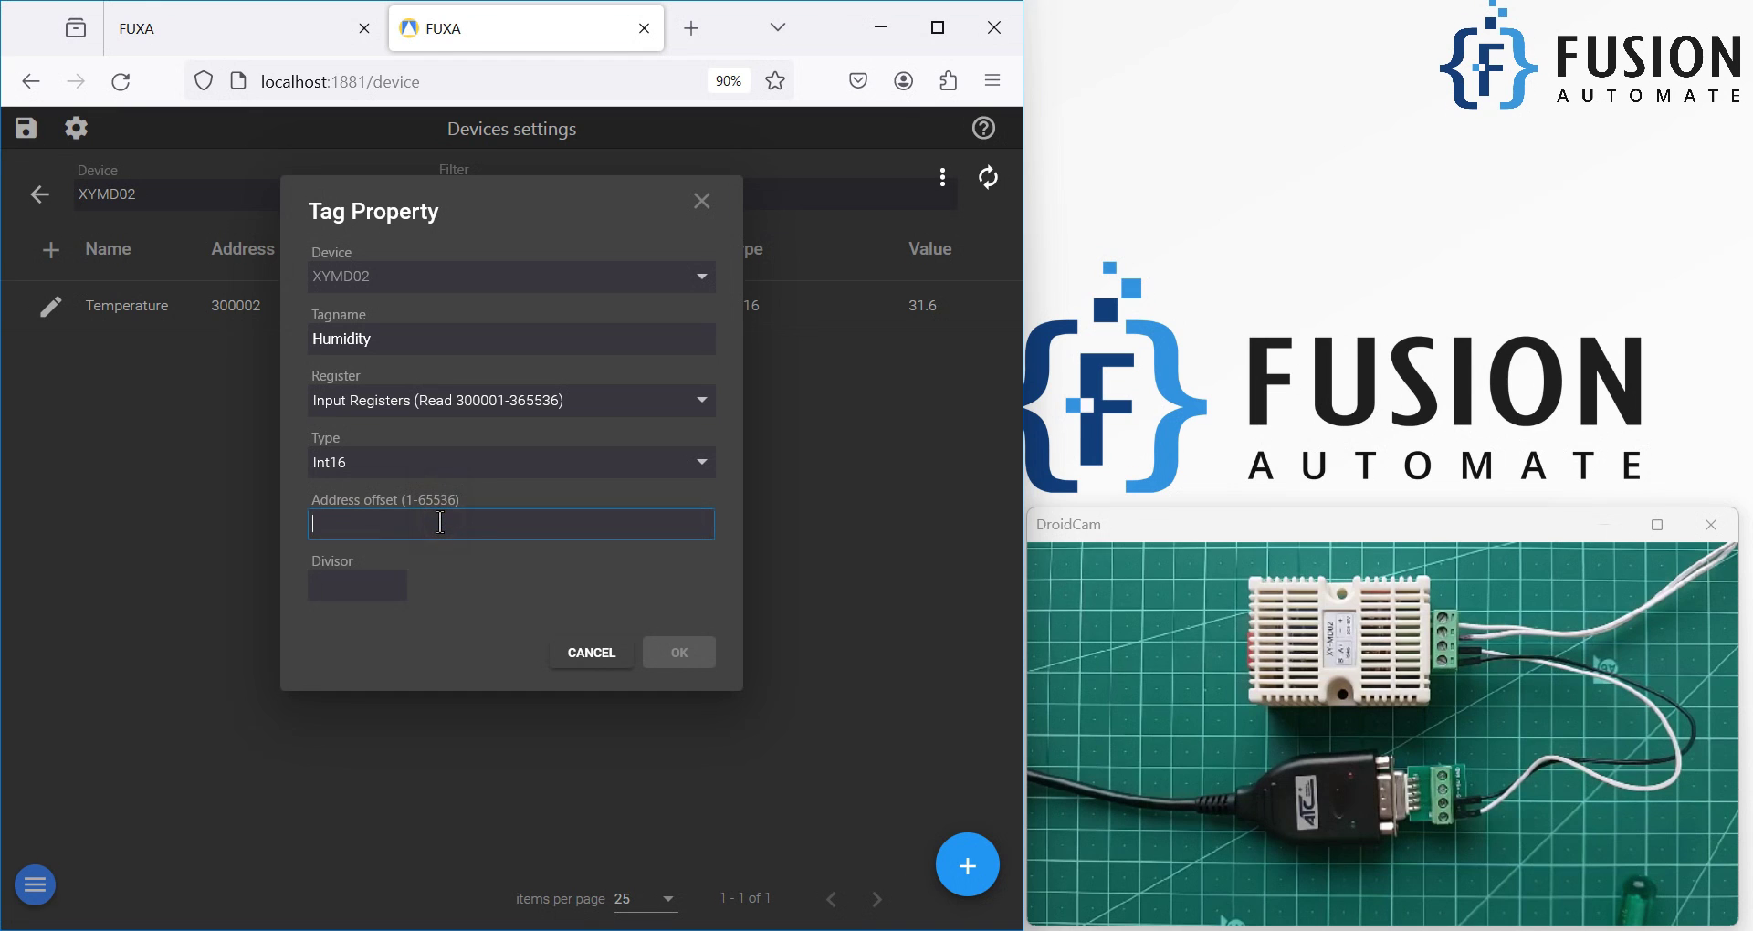
text(3)
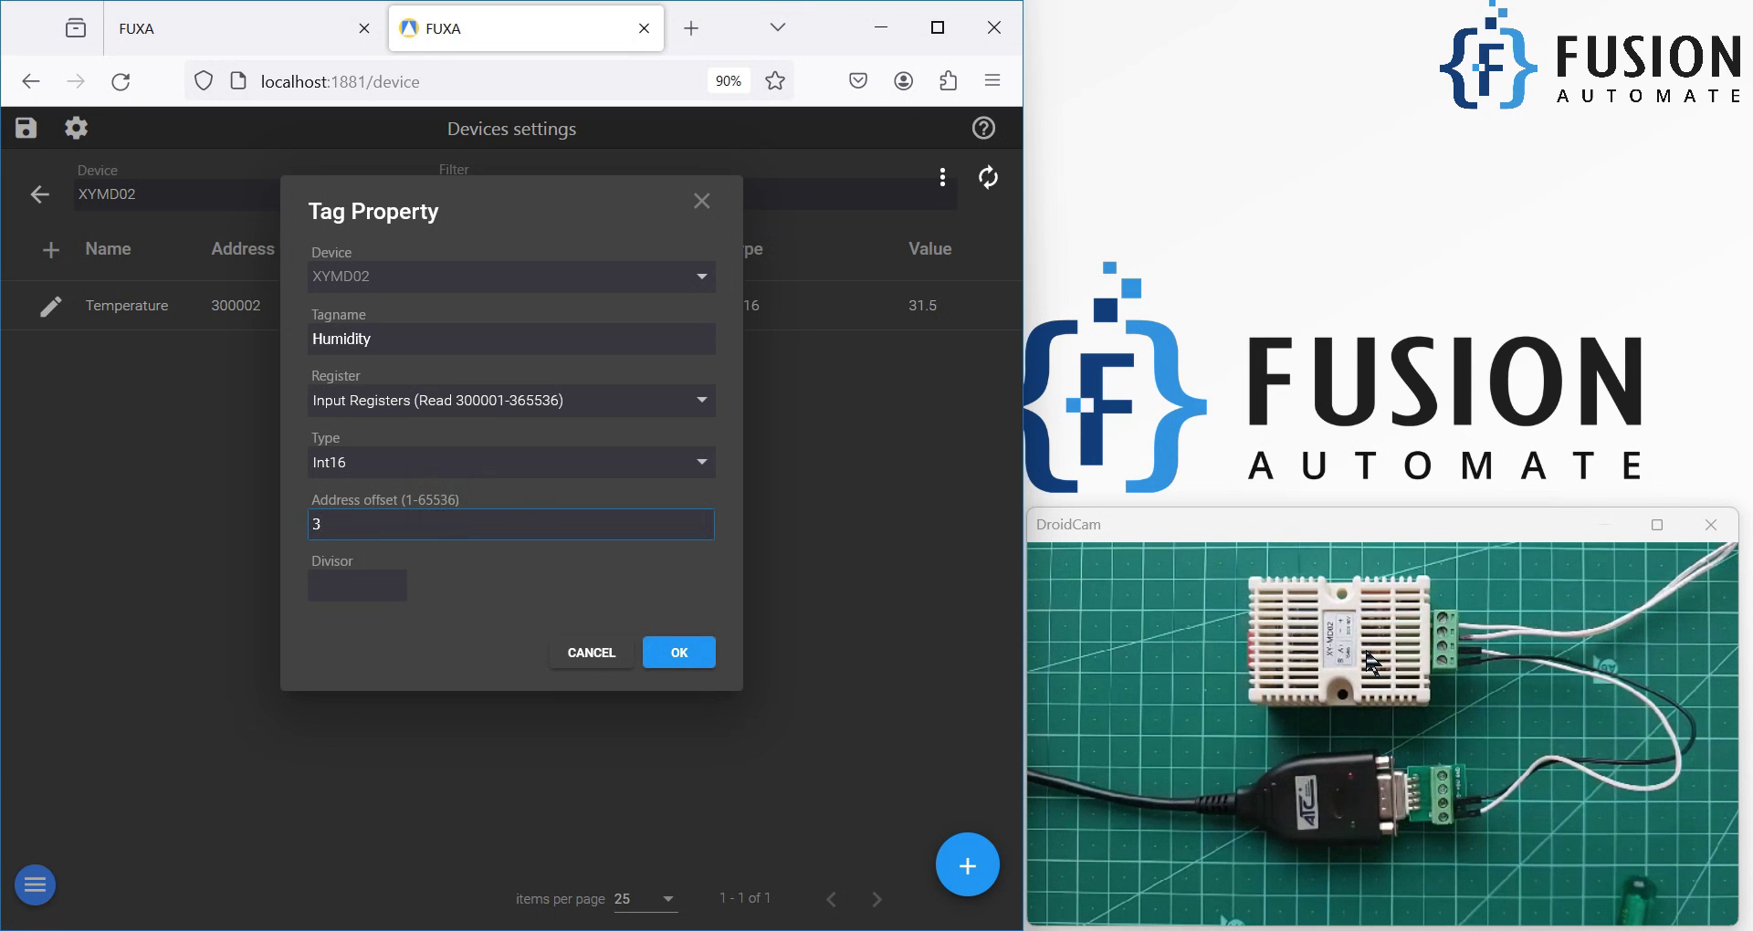
double_click(318, 524)
click(335, 591)
text(10)
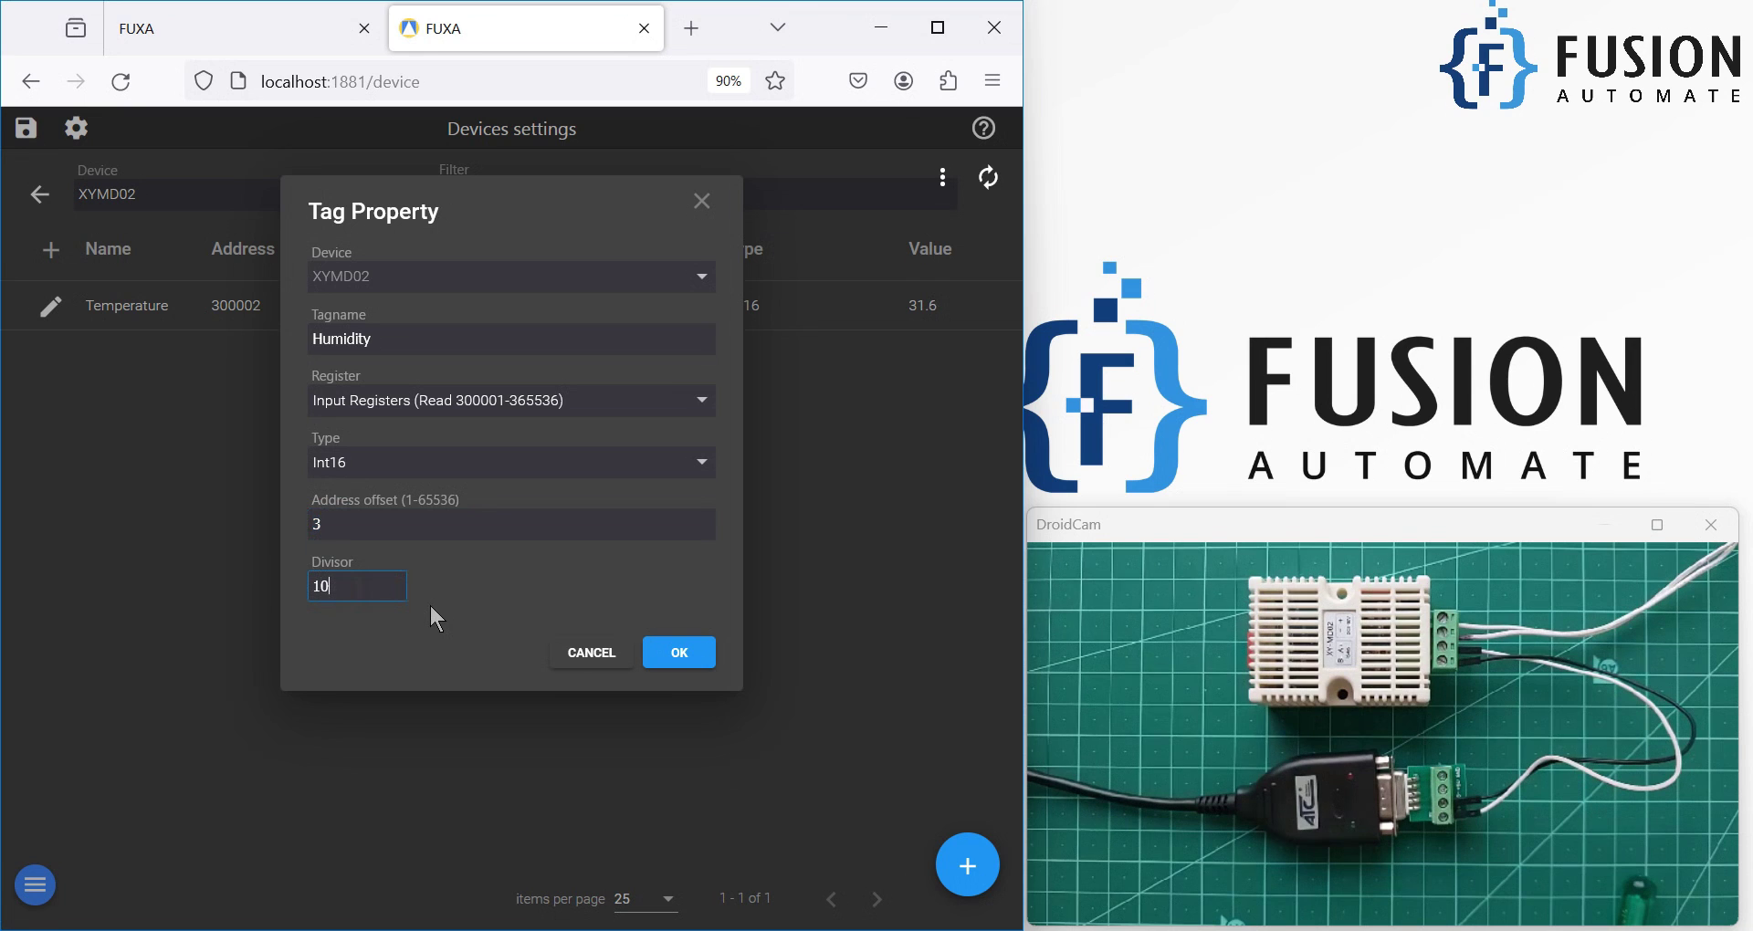
click(687, 664)
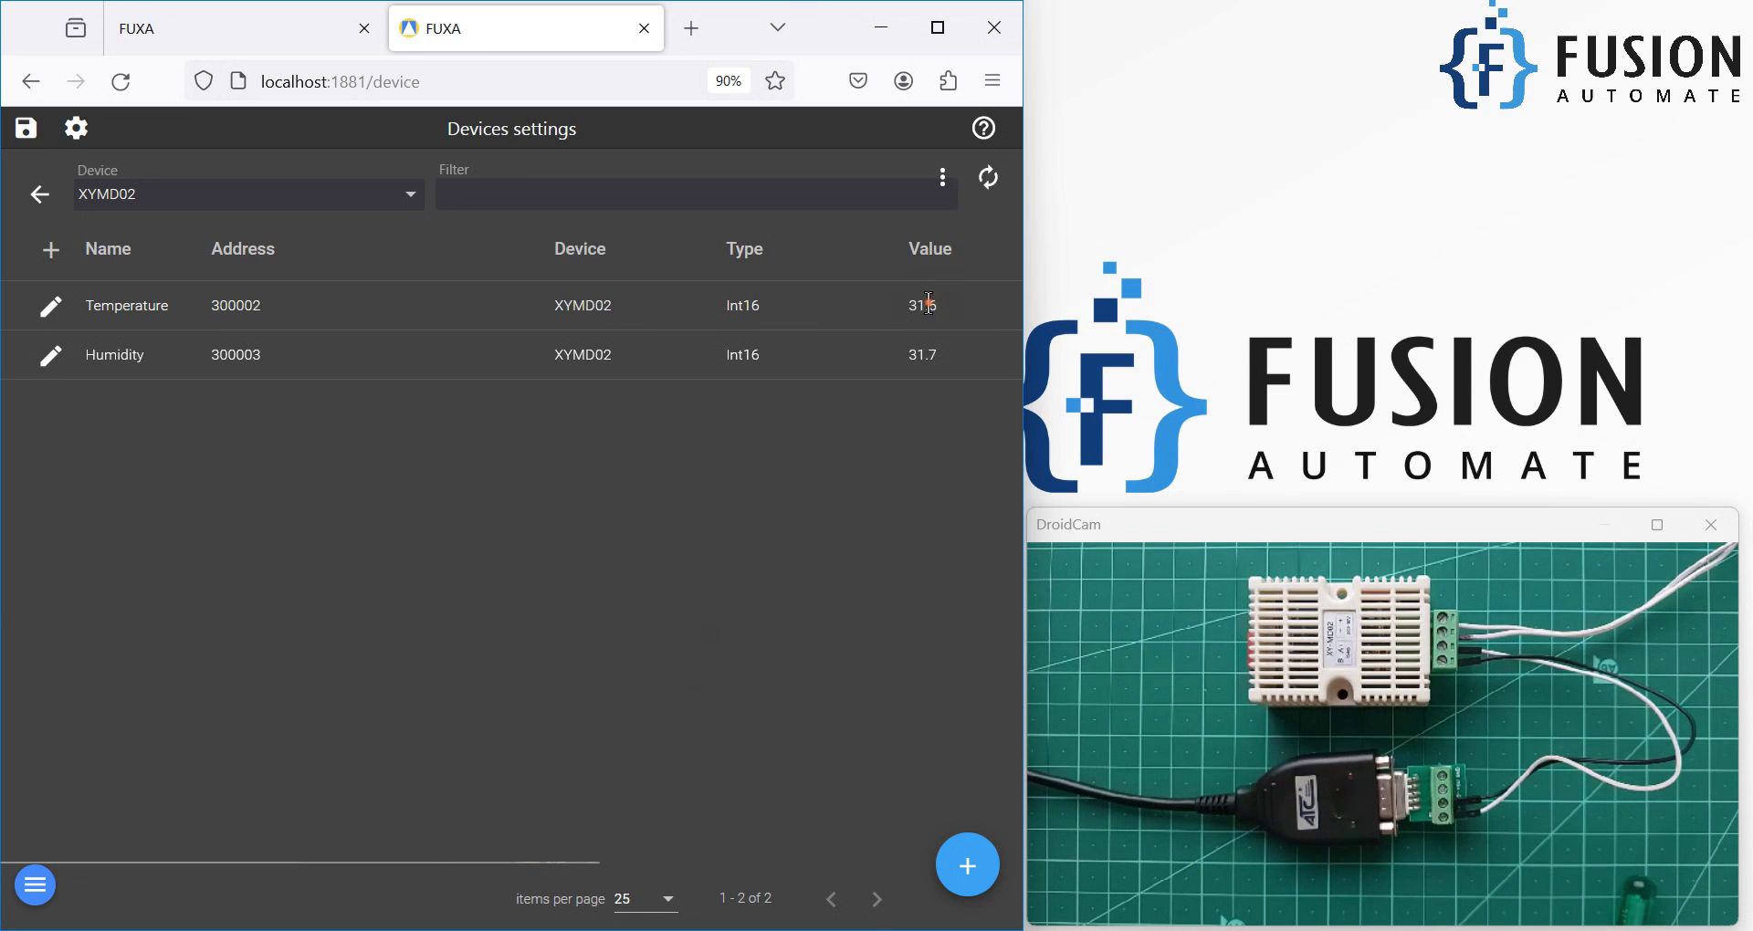
Check the live Temperature and Humidity readings in the XYMD02 tag list.
double_click(930, 304)
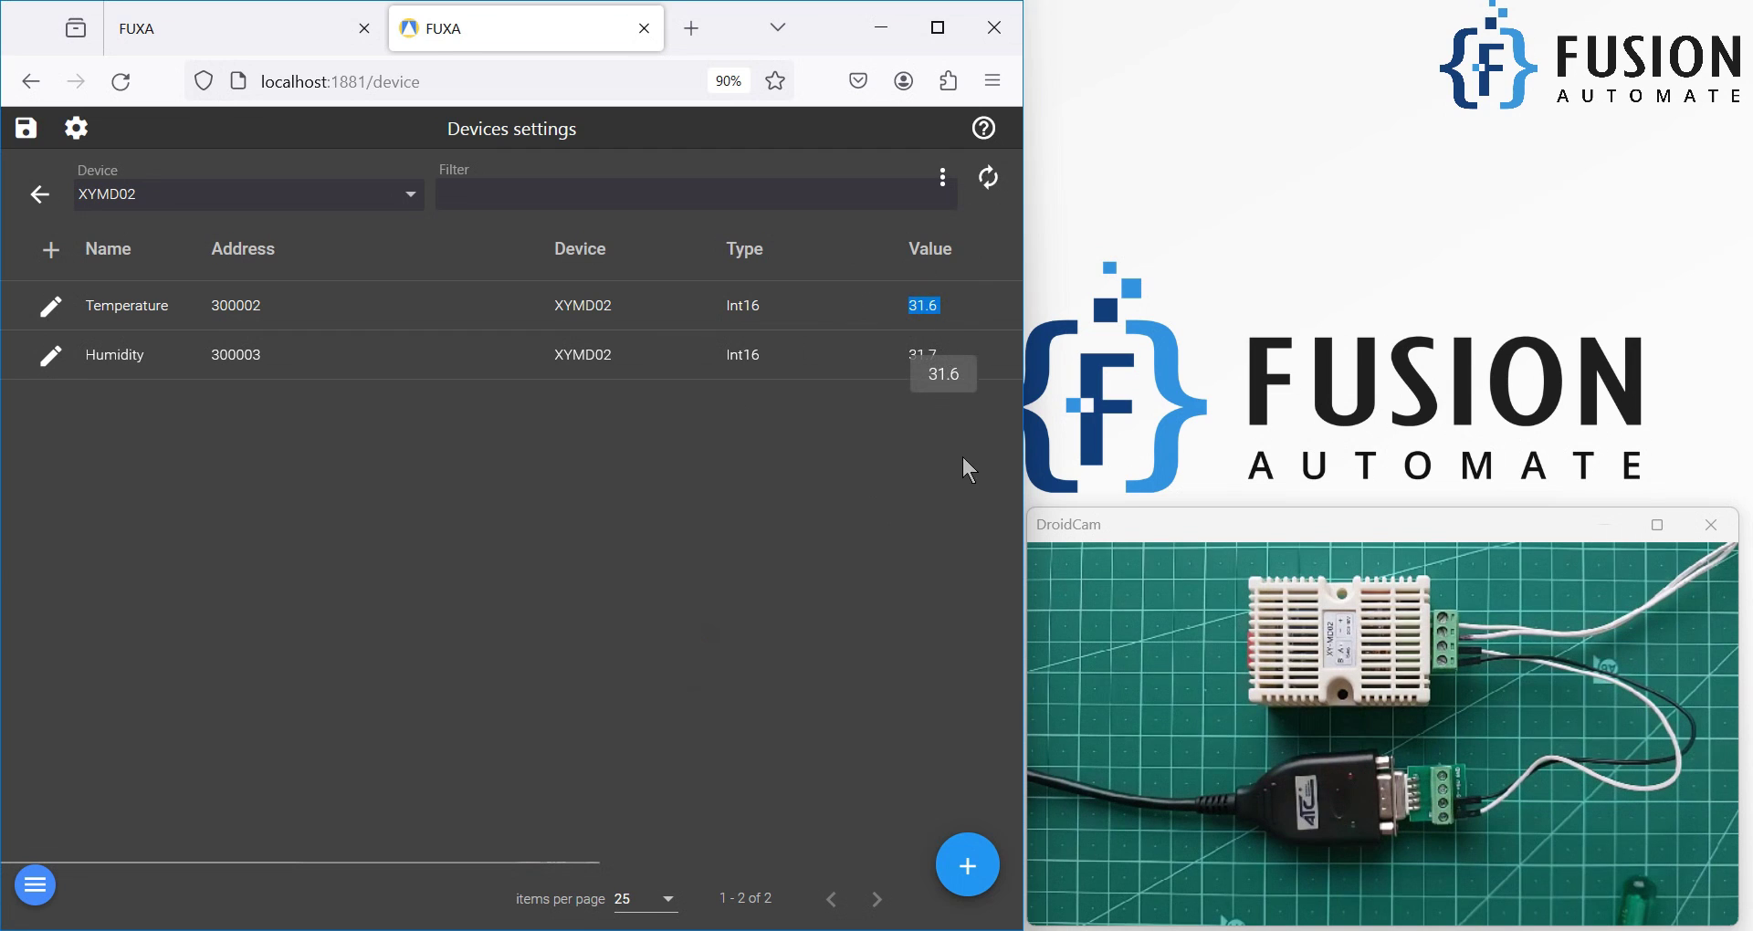
click(914, 390)
double_click(929, 354)
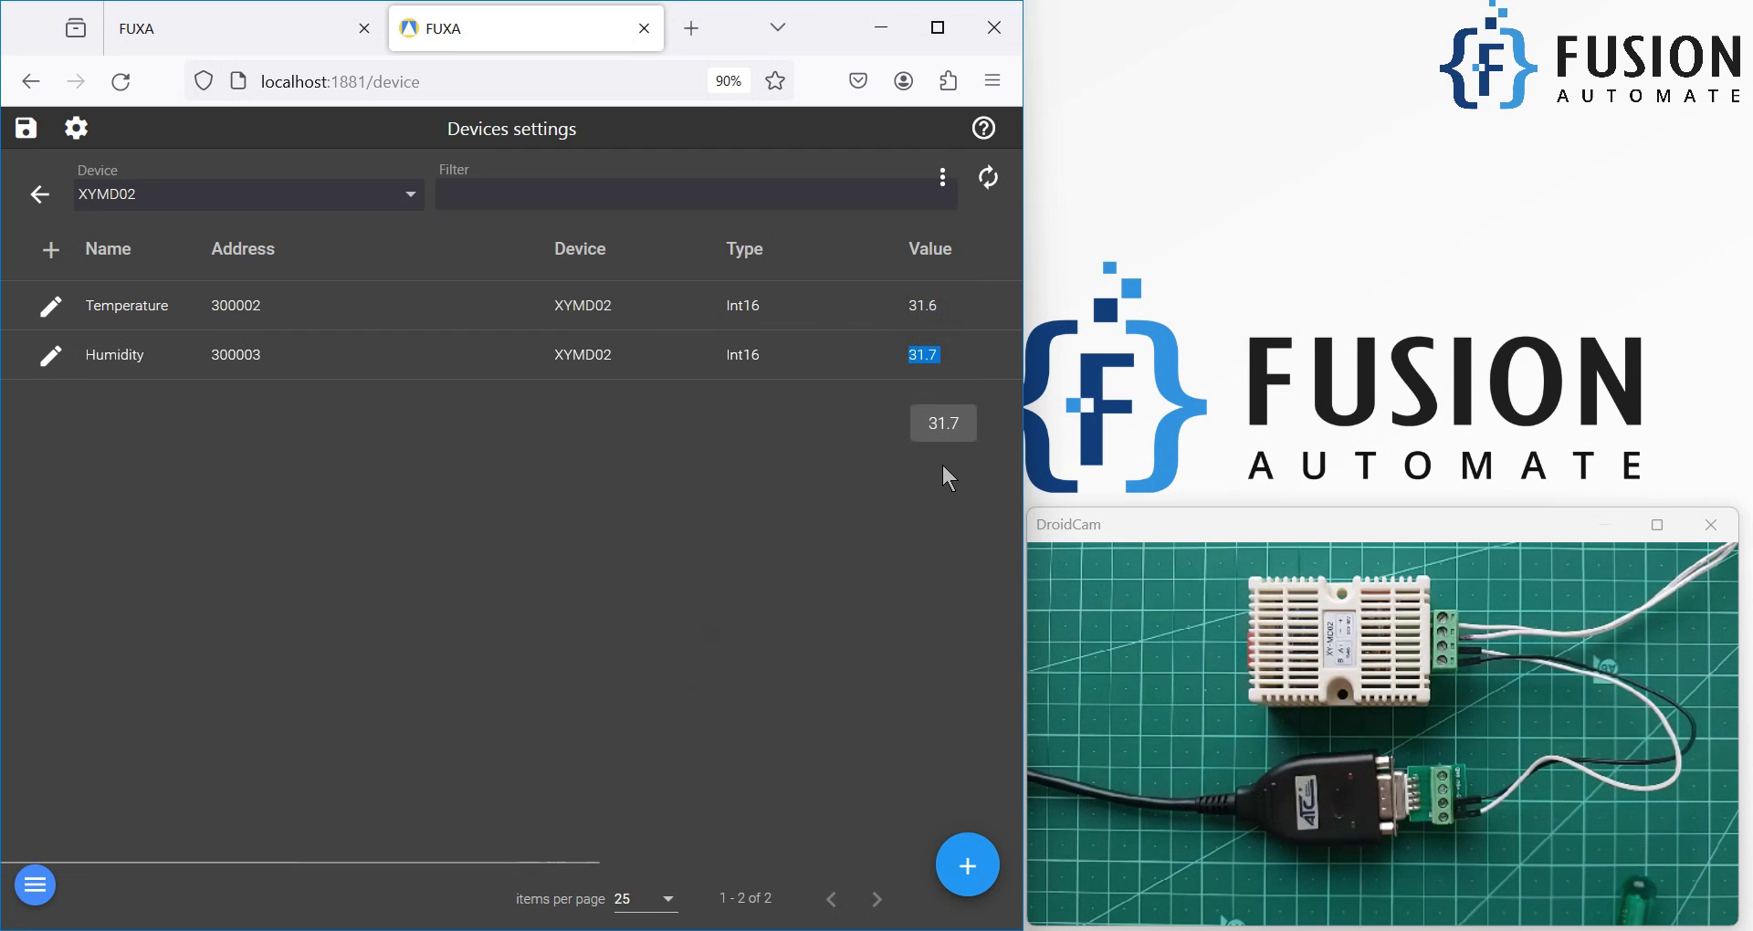
click(940, 517)
click(938, 28)
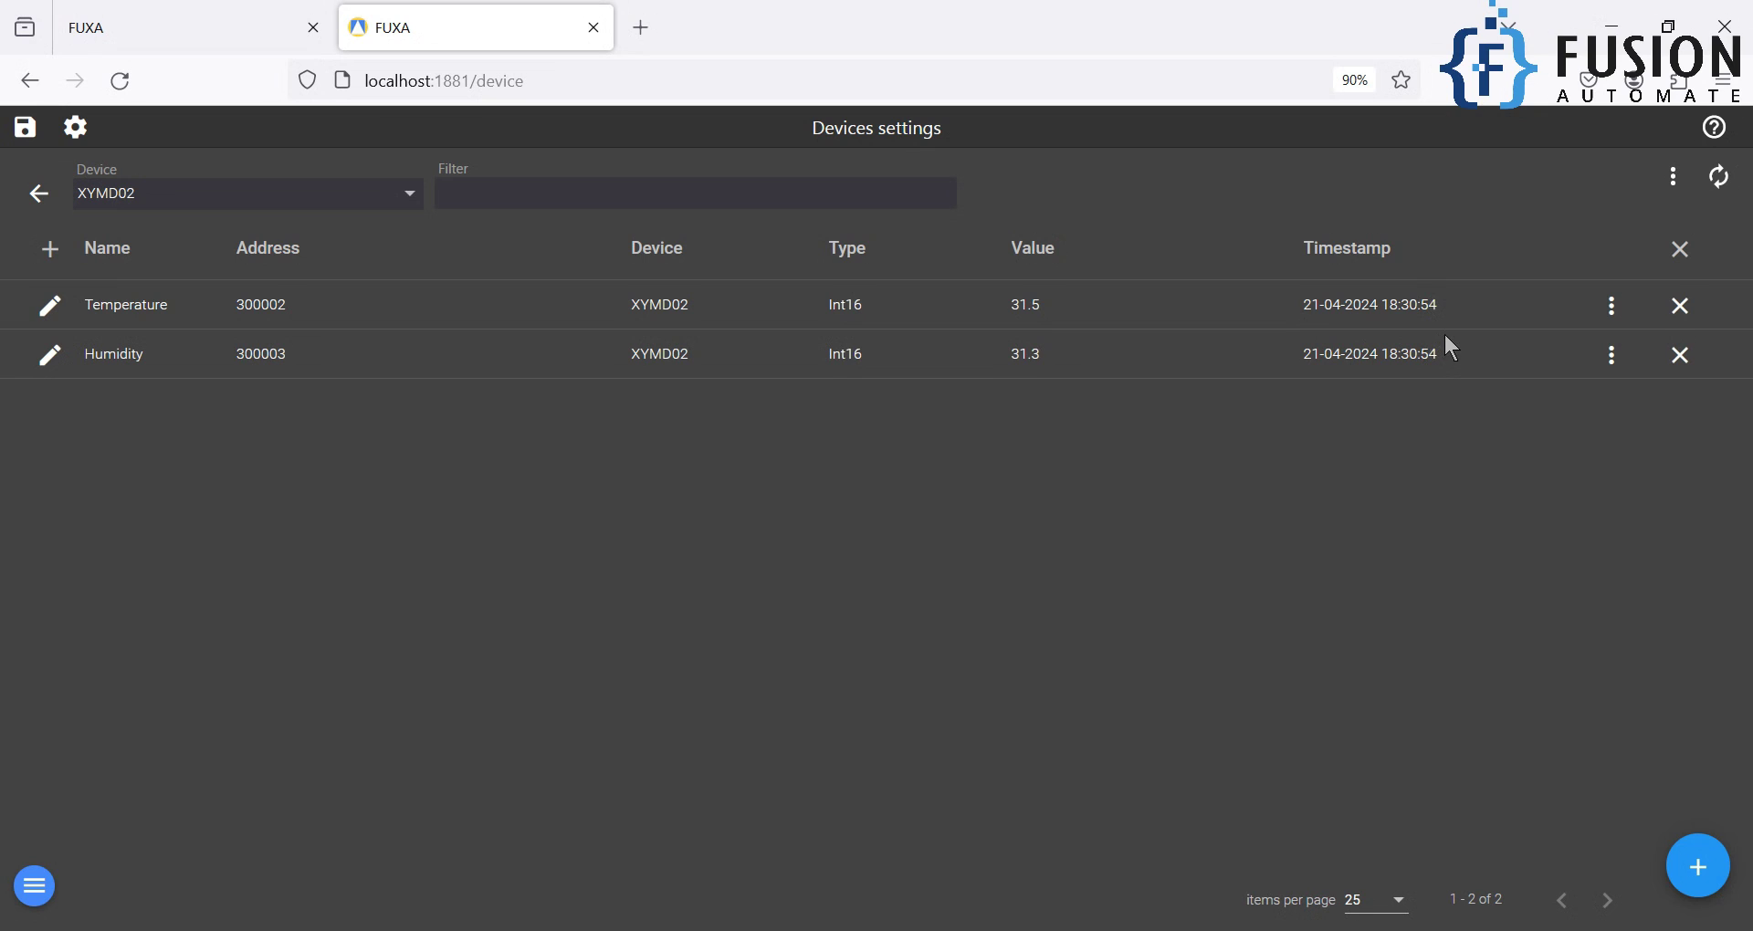
On the device map, set XYMD02's polling interval to 2 sec and confirm.
click(45, 190)
click(956, 724)
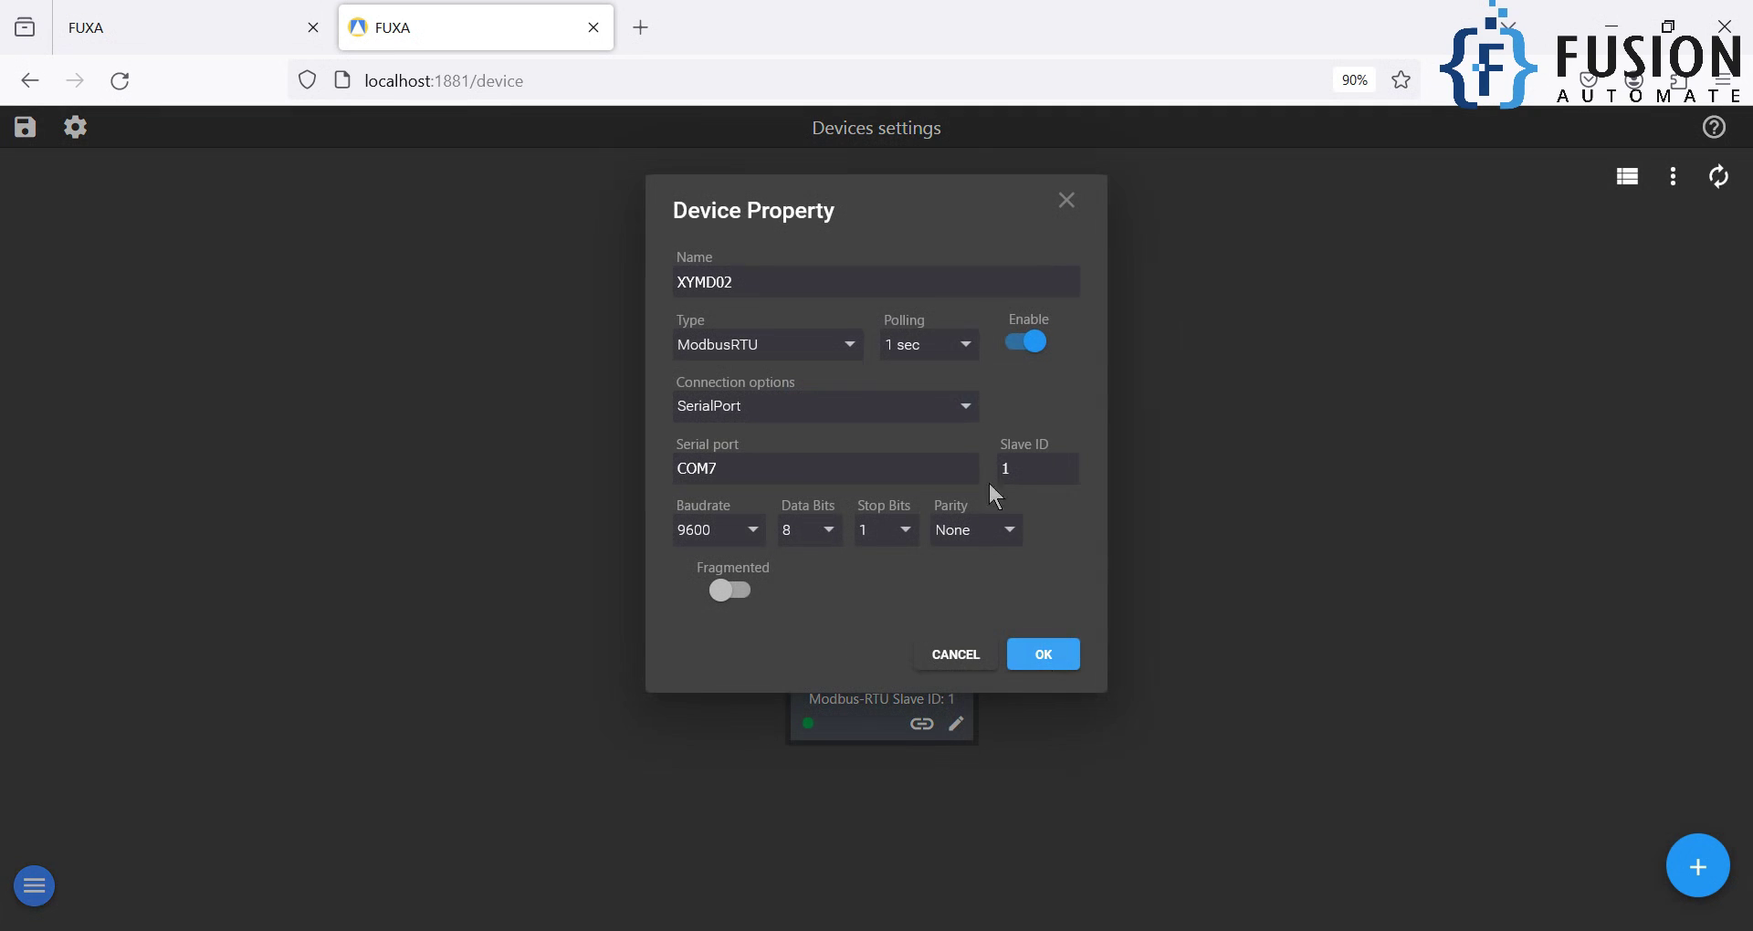
click(973, 354)
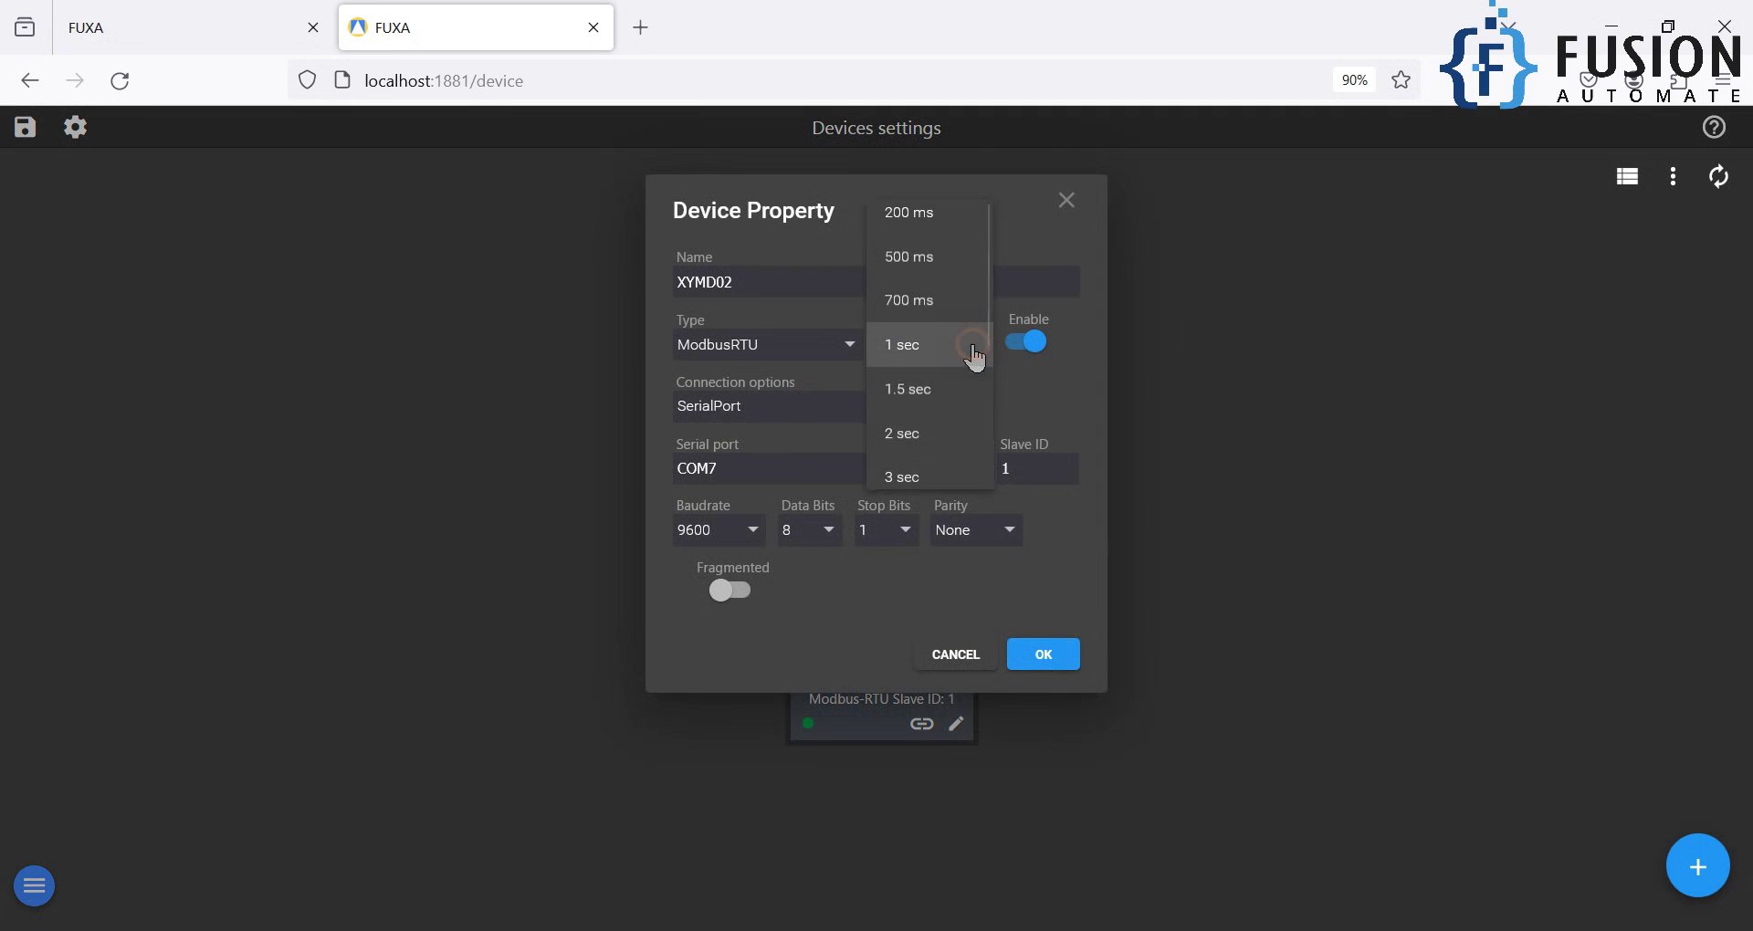
click(962, 427)
click(1036, 654)
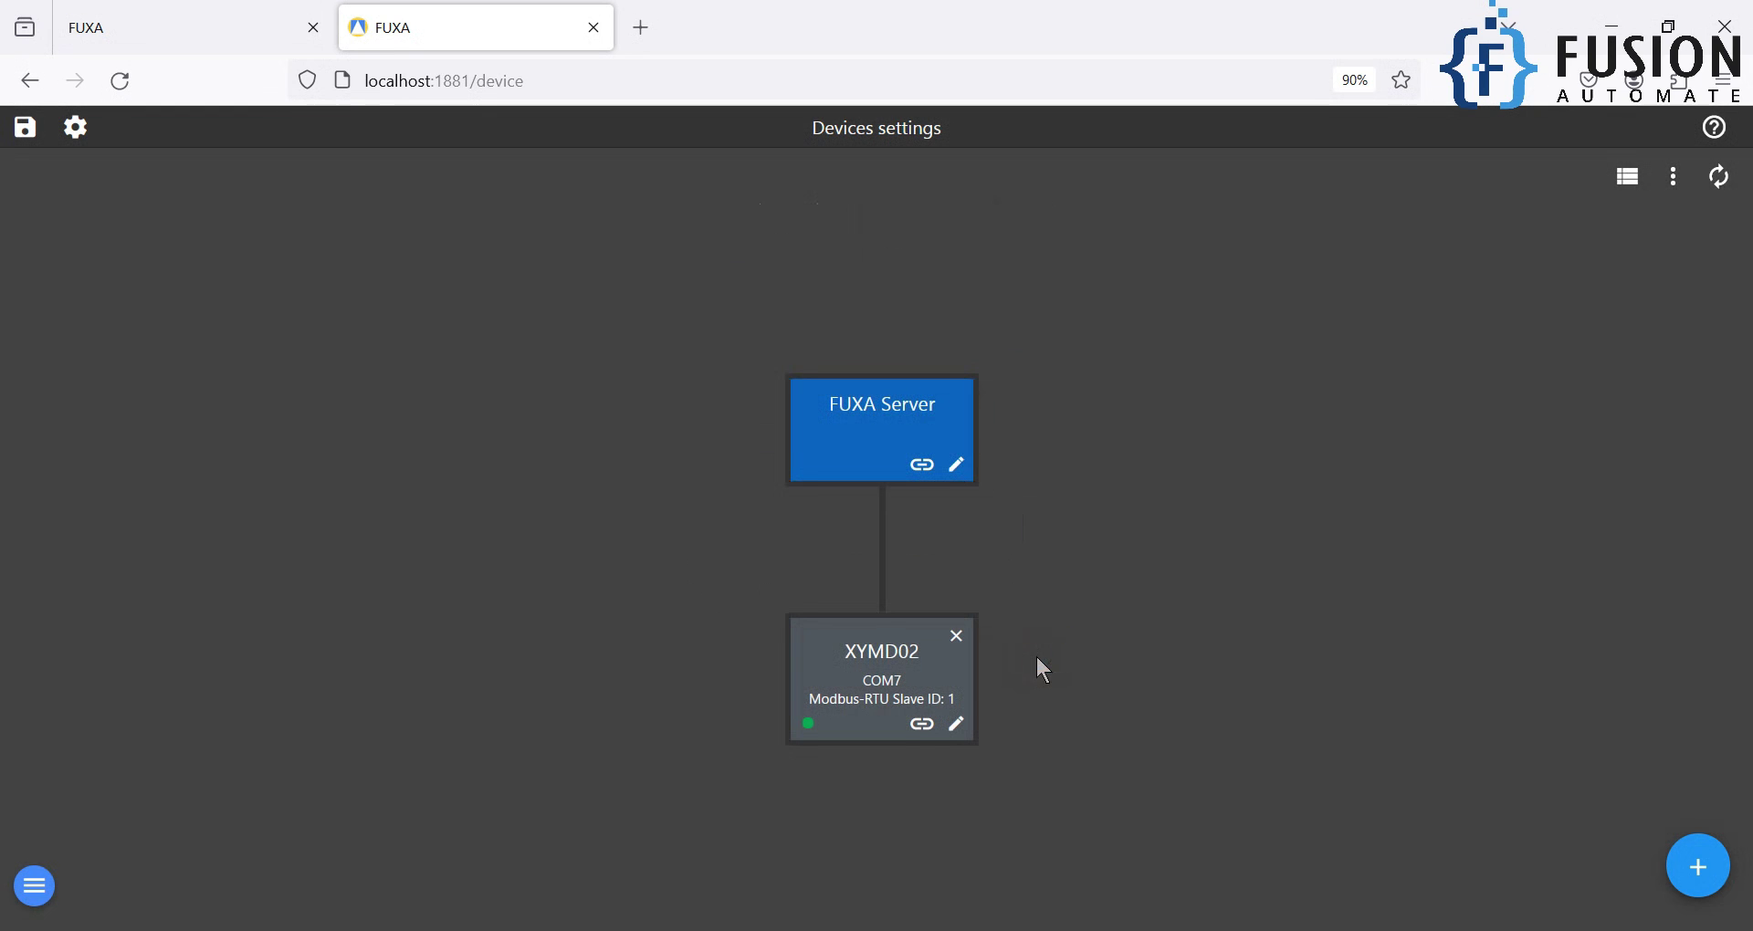
Reopen the XYMD02 tag list and resize the browser to show values and timestamps.
click(915, 727)
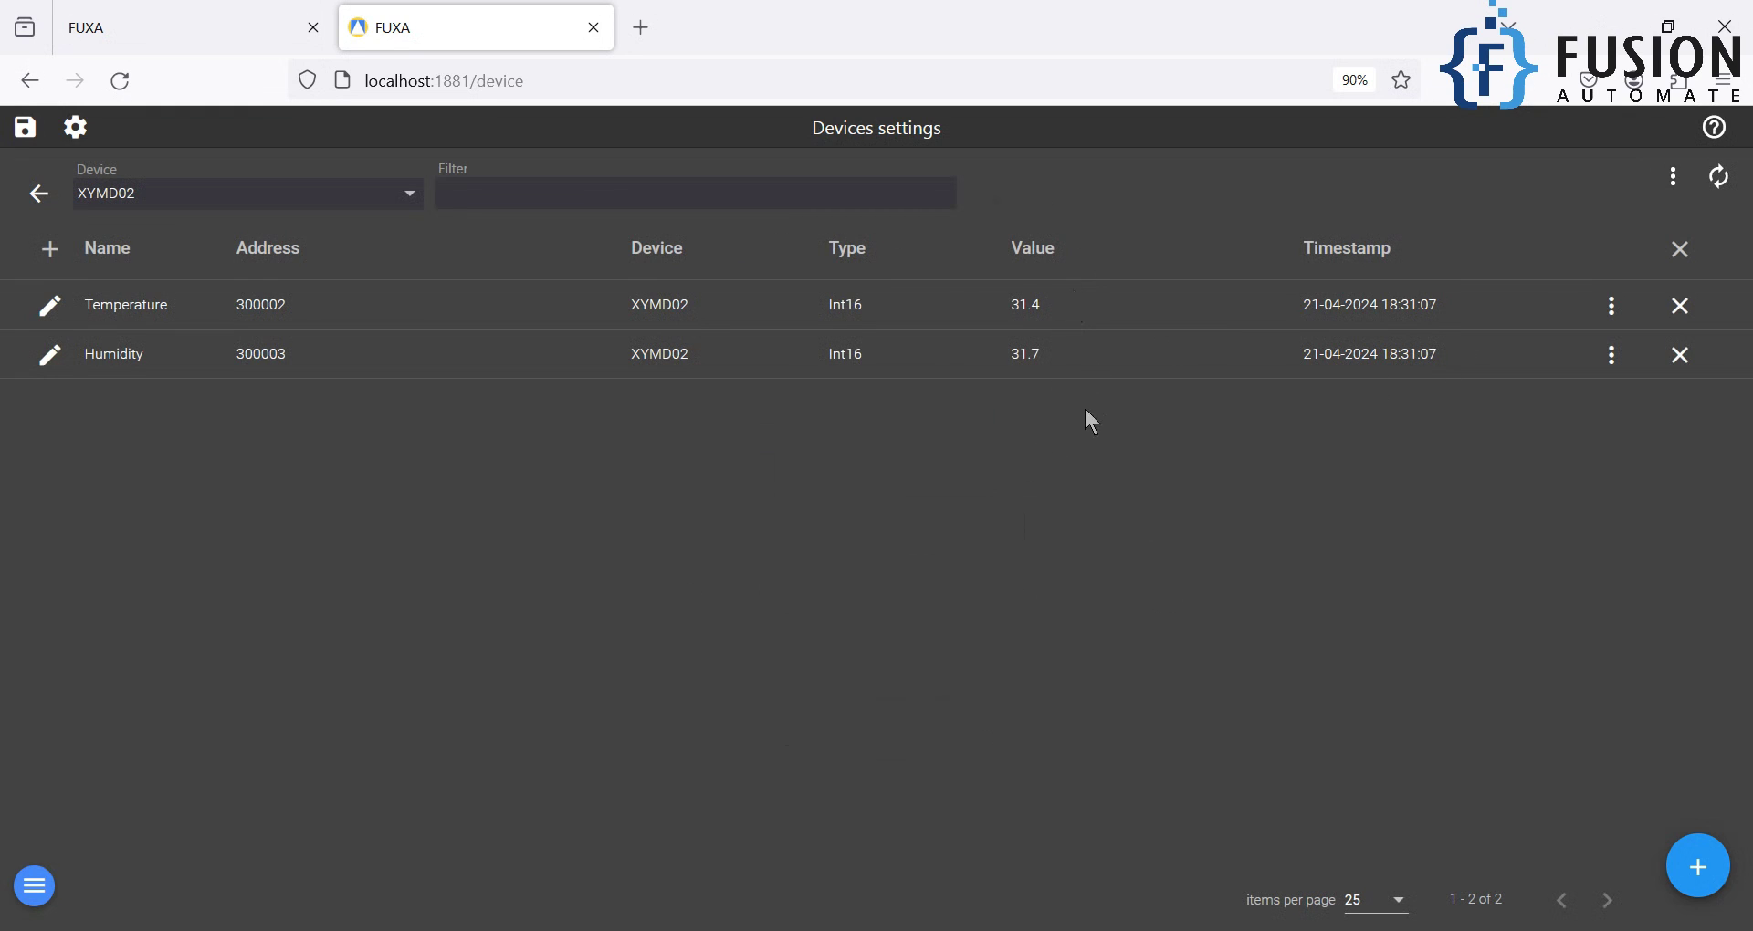
drag(1114, 26, 2, 347)
click(1246, 92)
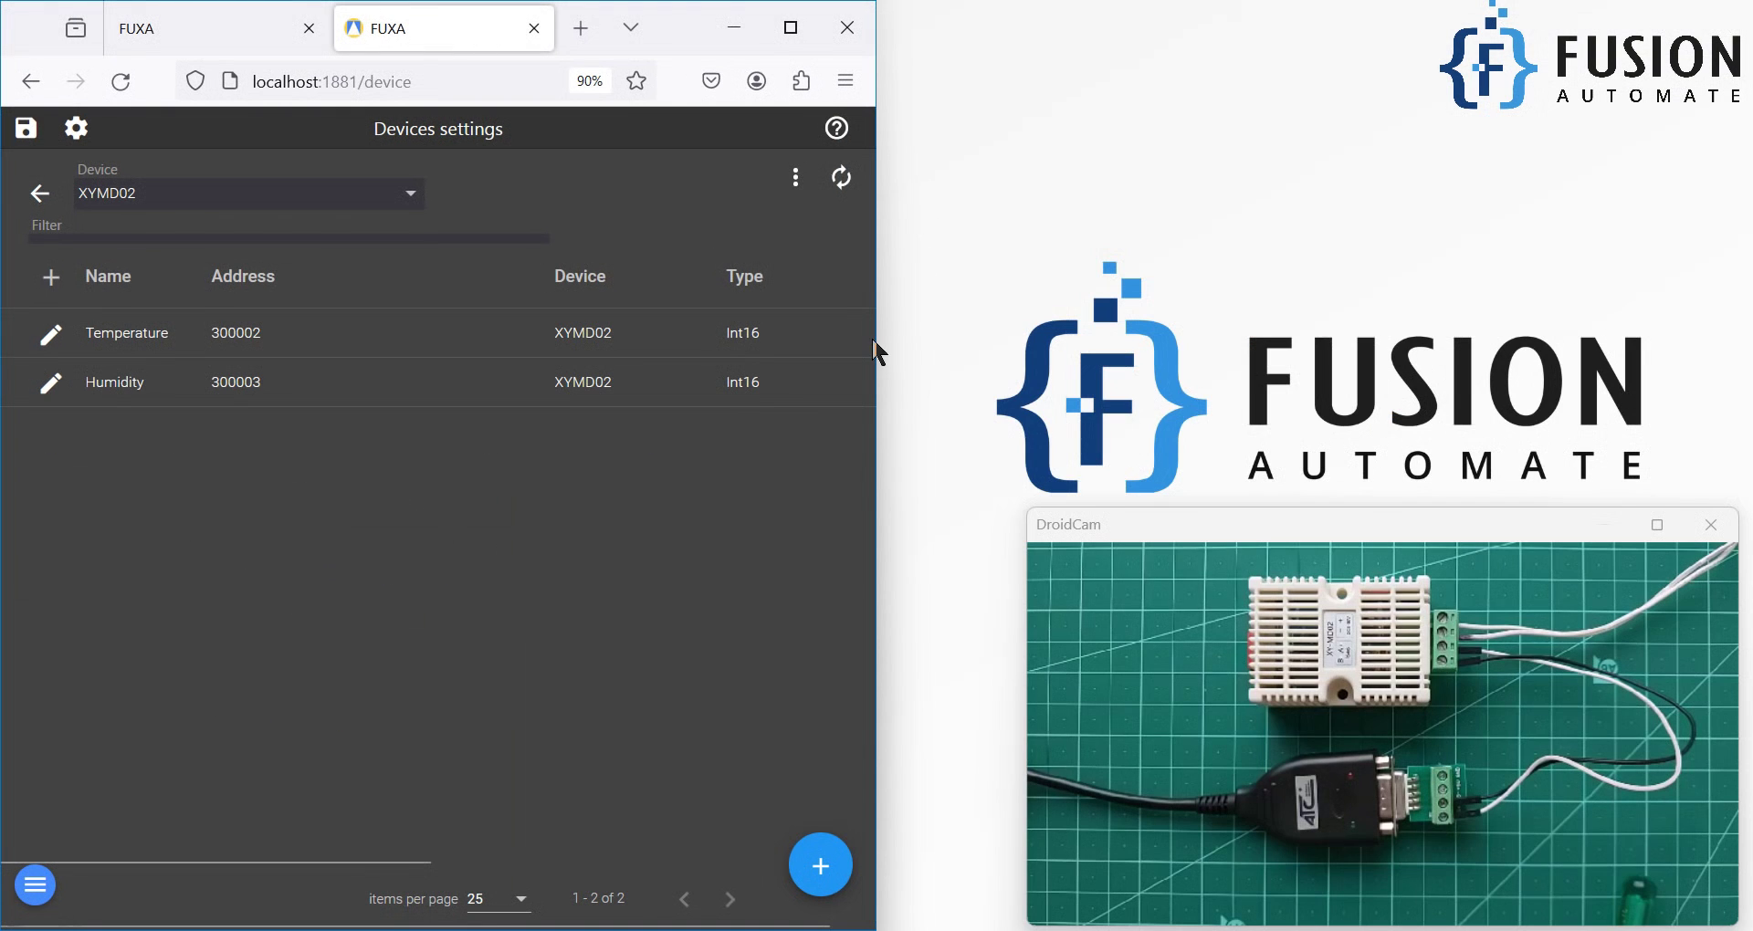
drag(876, 340, 1021, 340)
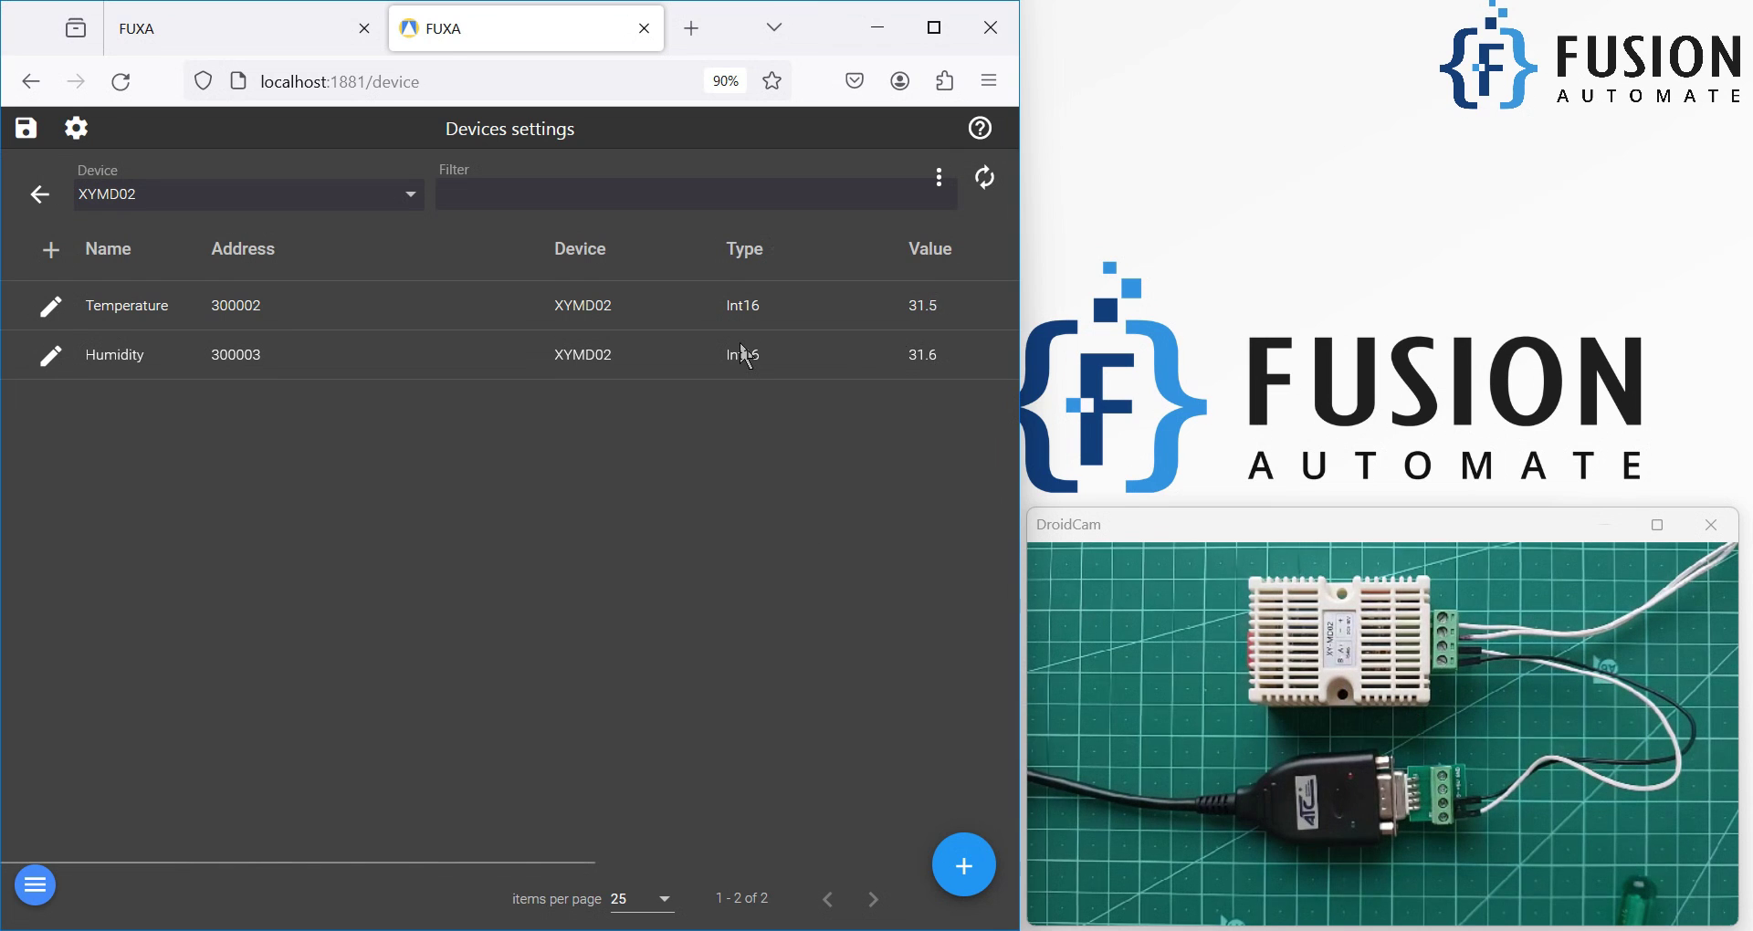
scroll(741, 347, right, 3)
scroll(741, 345, left, 3)
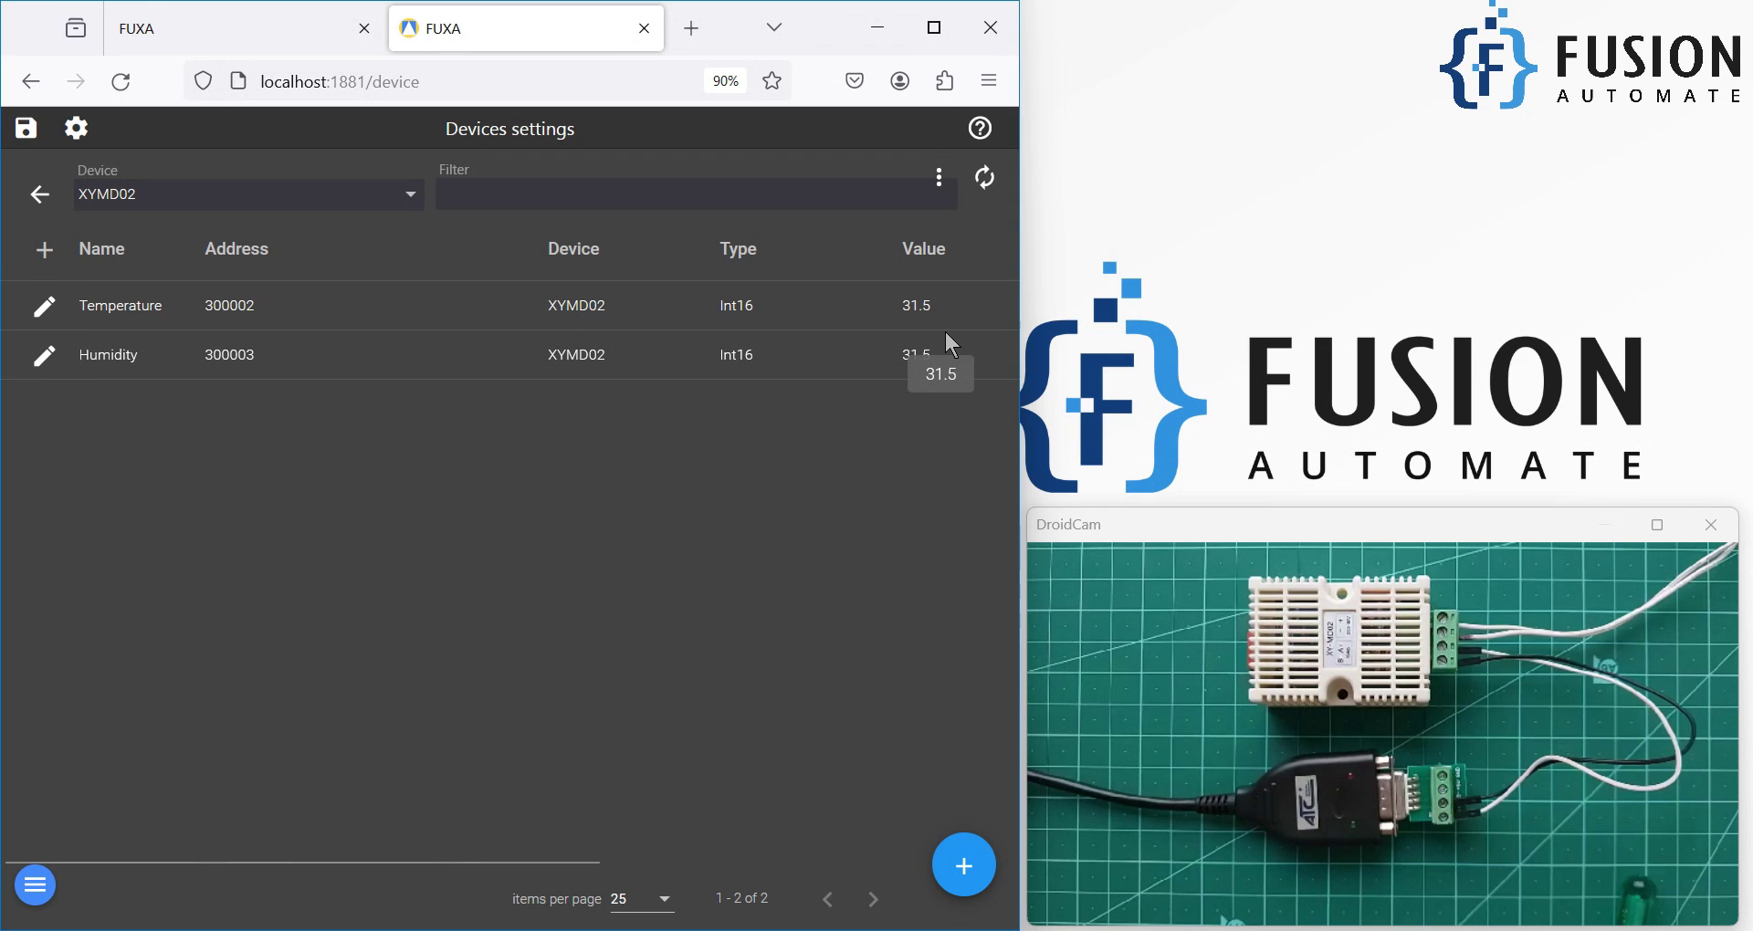
click(924, 40)
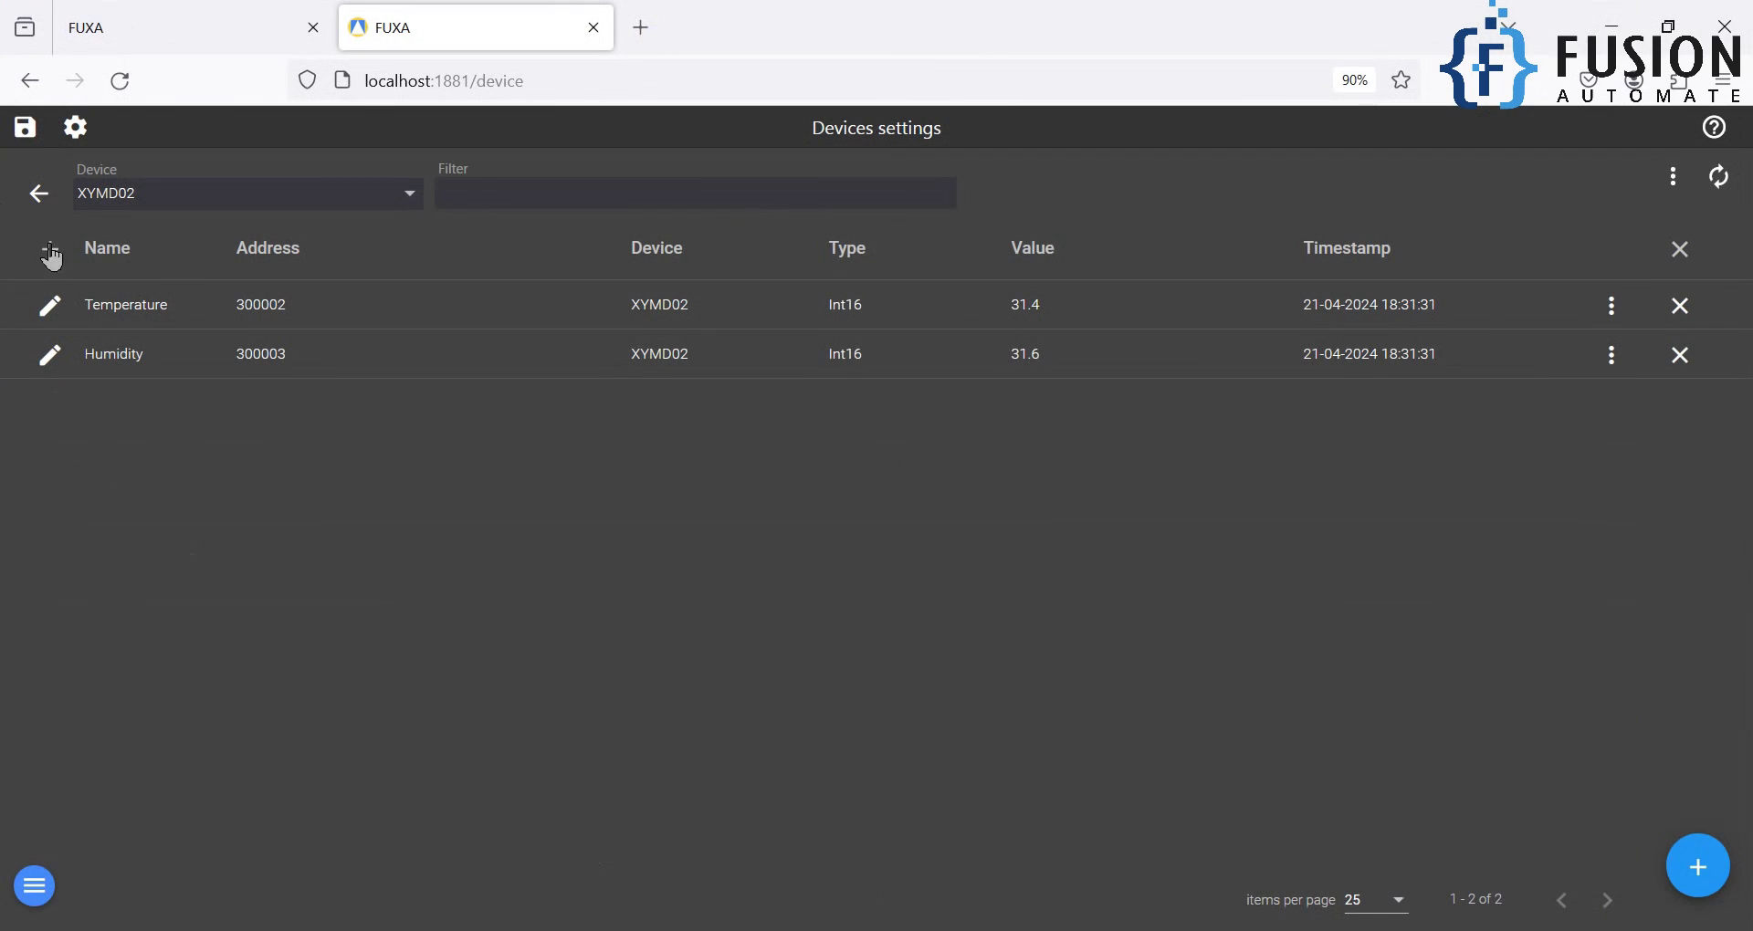
click(22, 905)
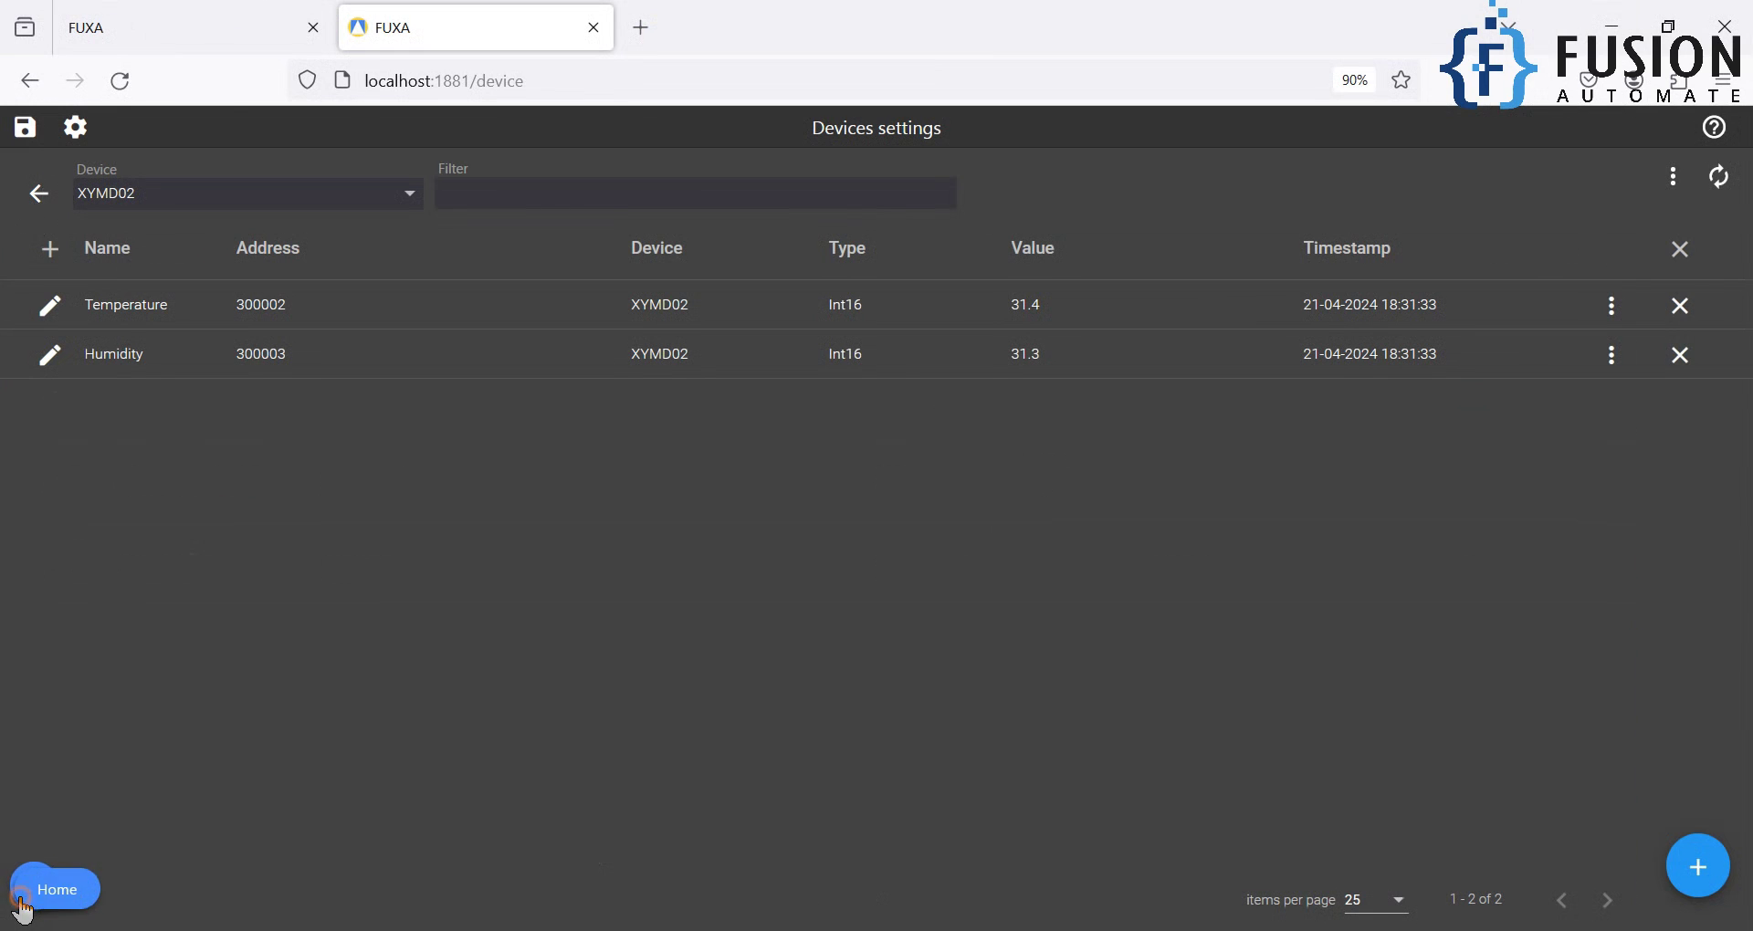
Place an enlarged ##.## value output on MainView and bind it to the Temperature tag.
click(86, 839)
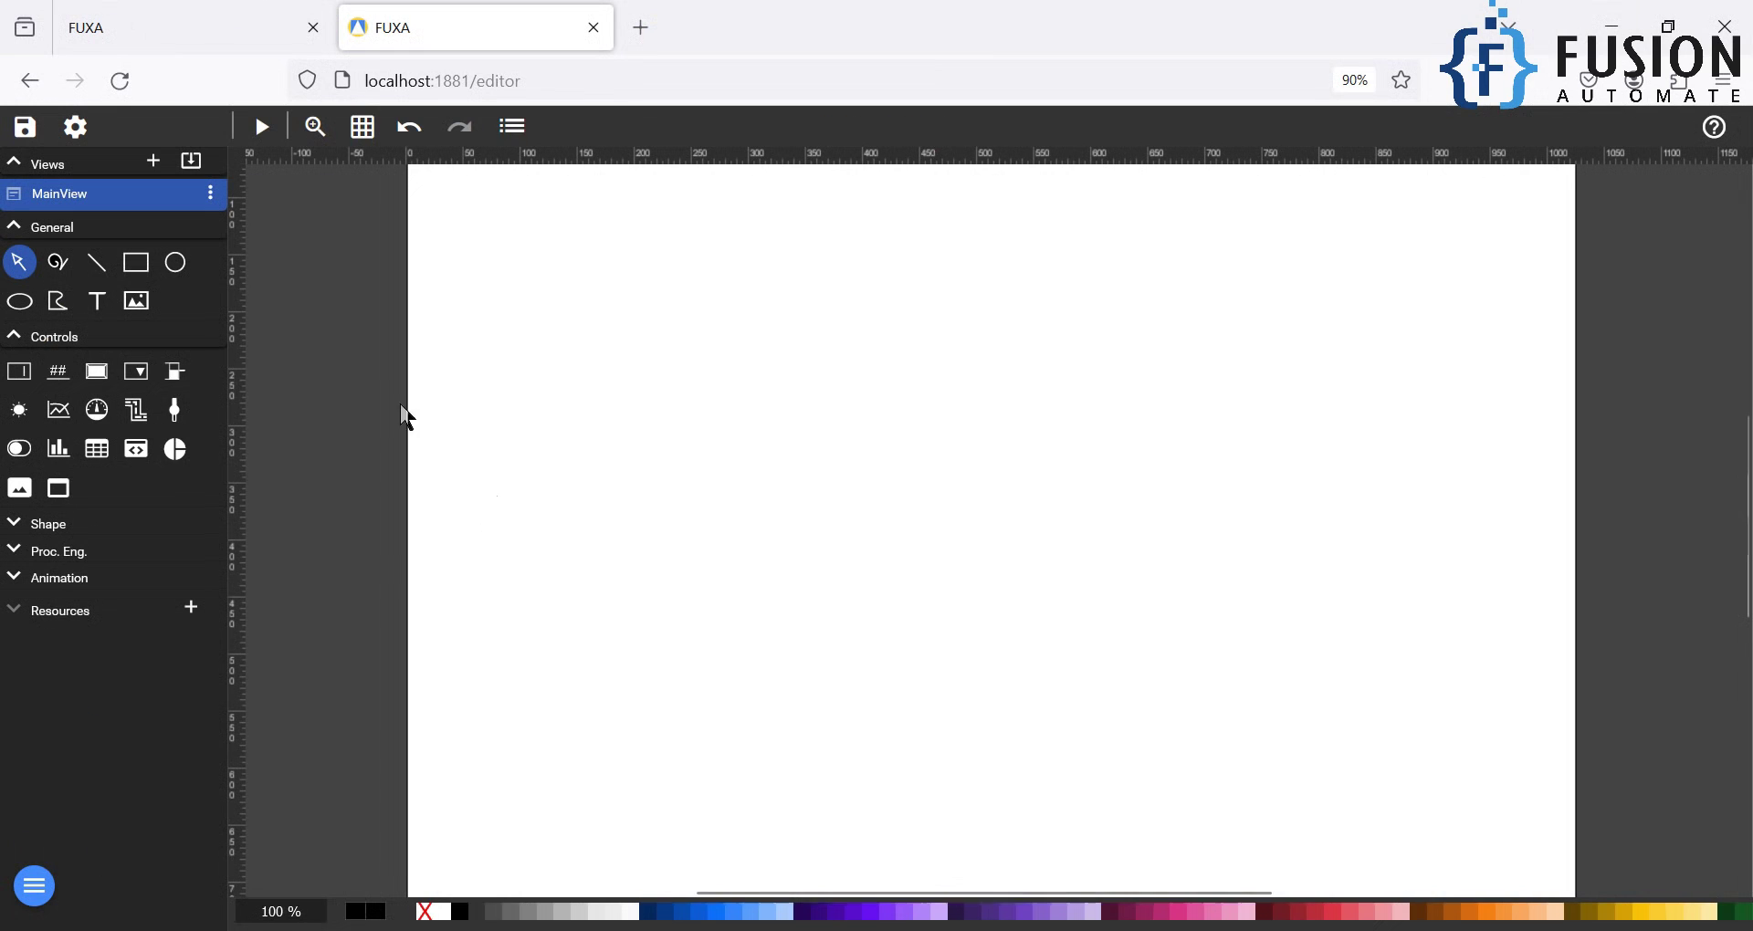
click(60, 375)
click(947, 290)
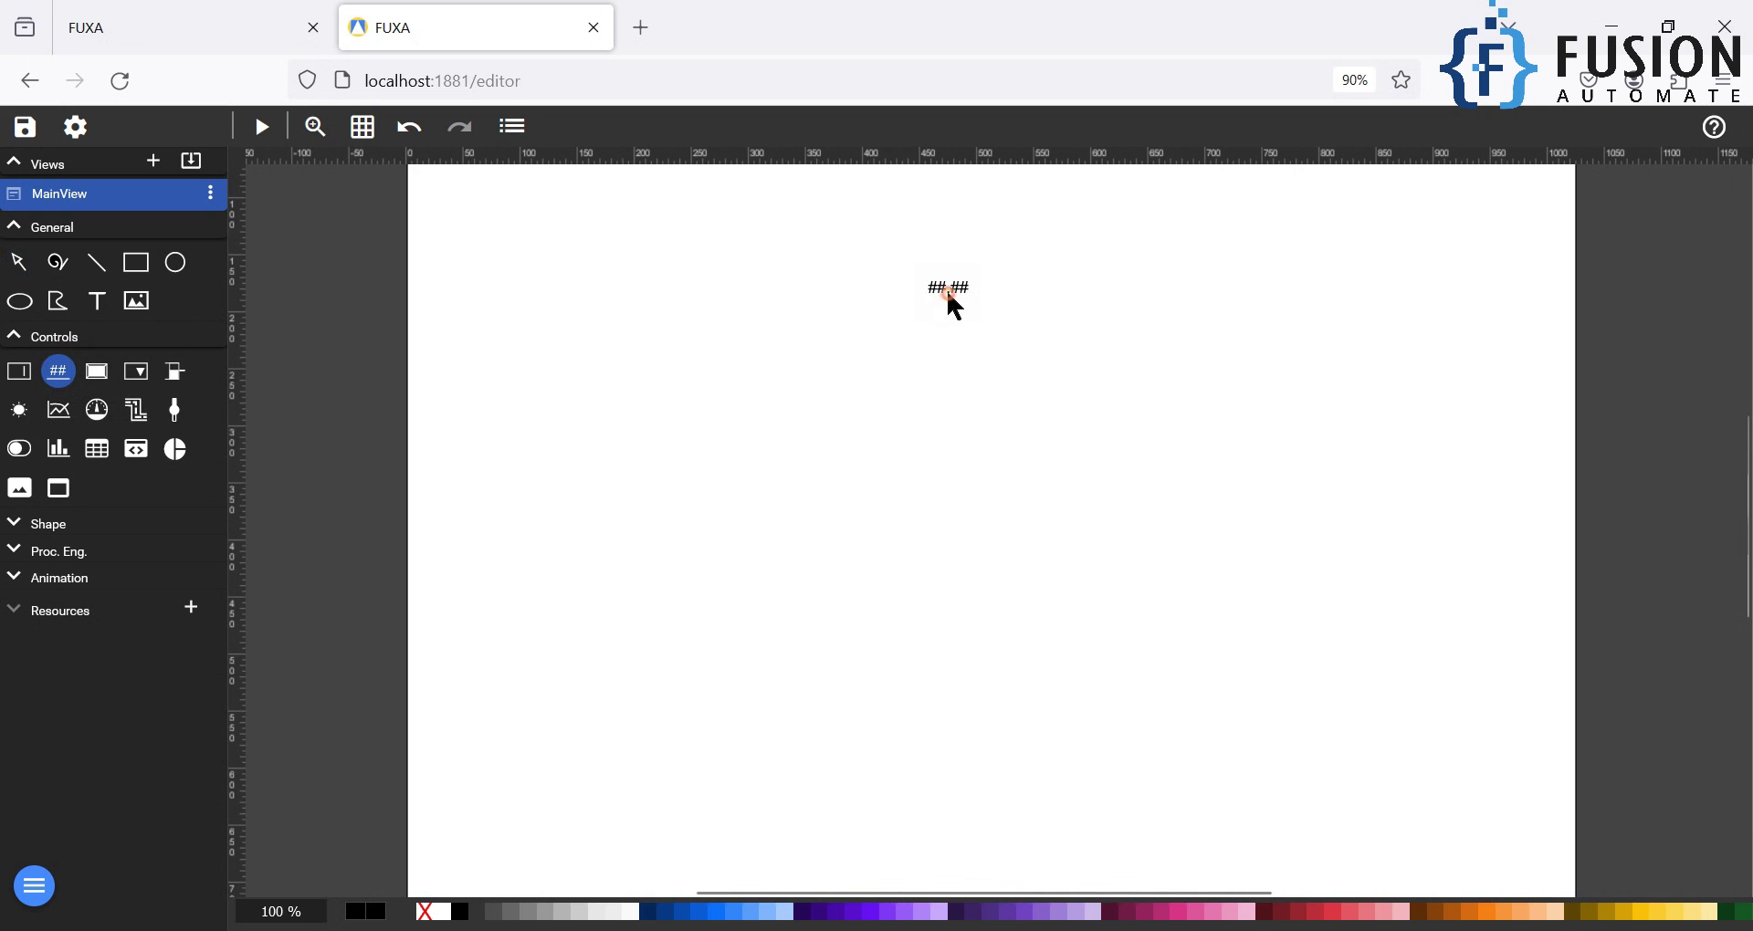
drag(972, 304, 1074, 340)
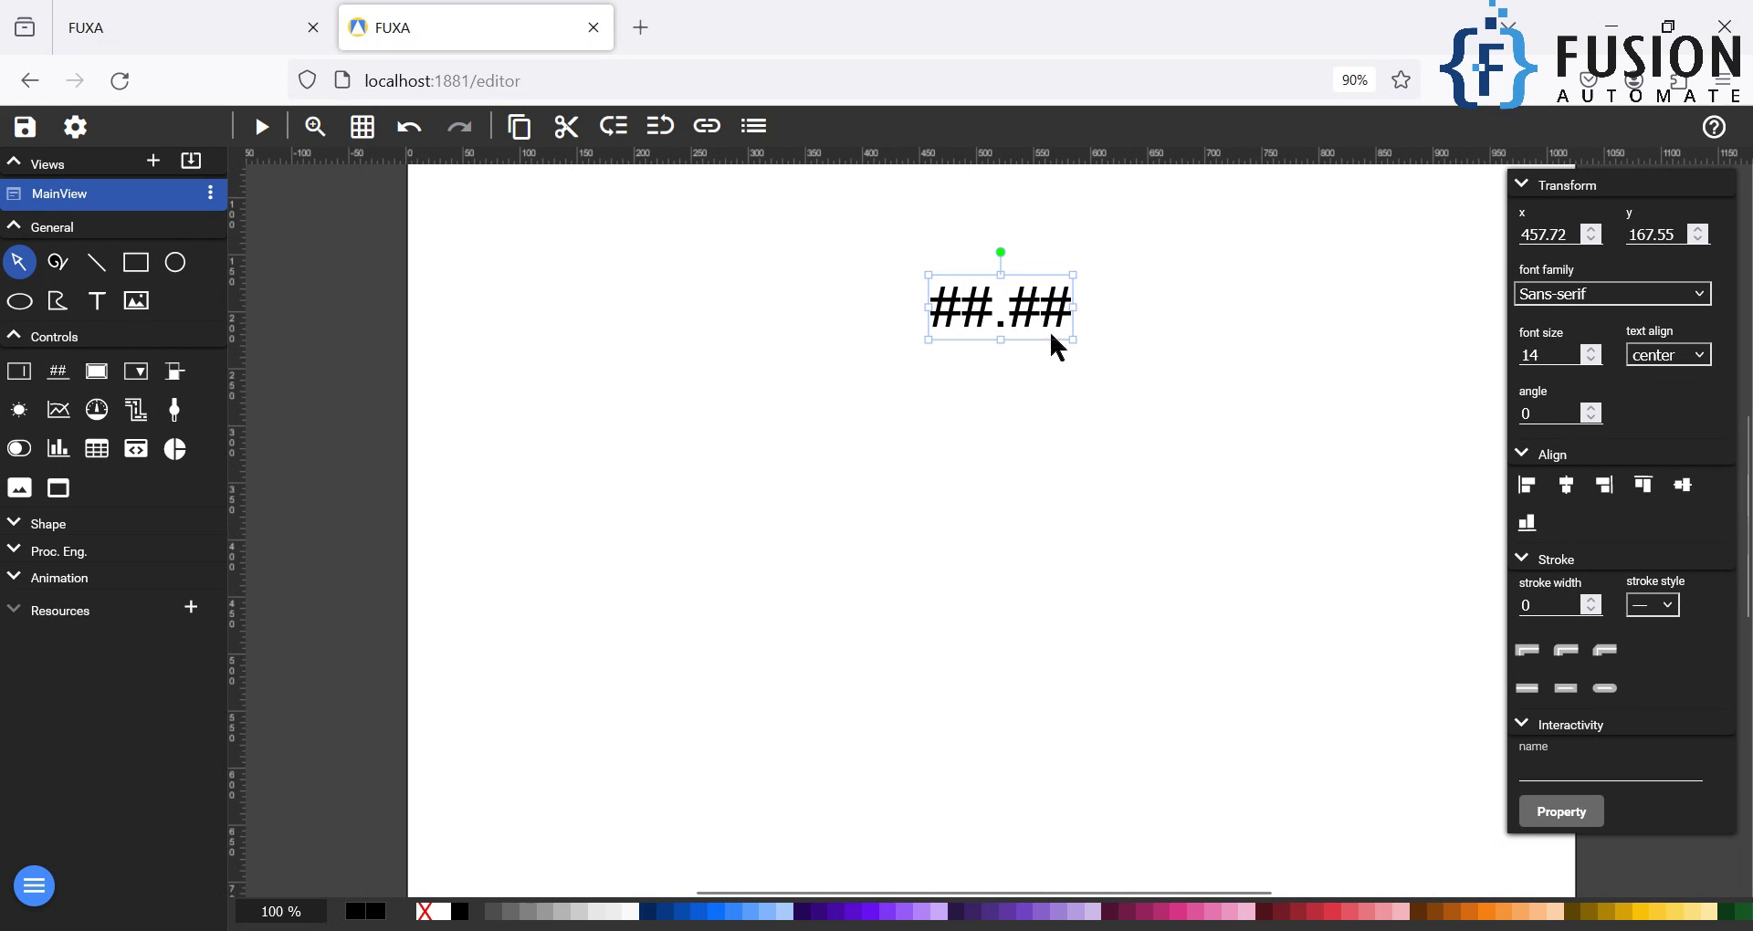
click(1582, 810)
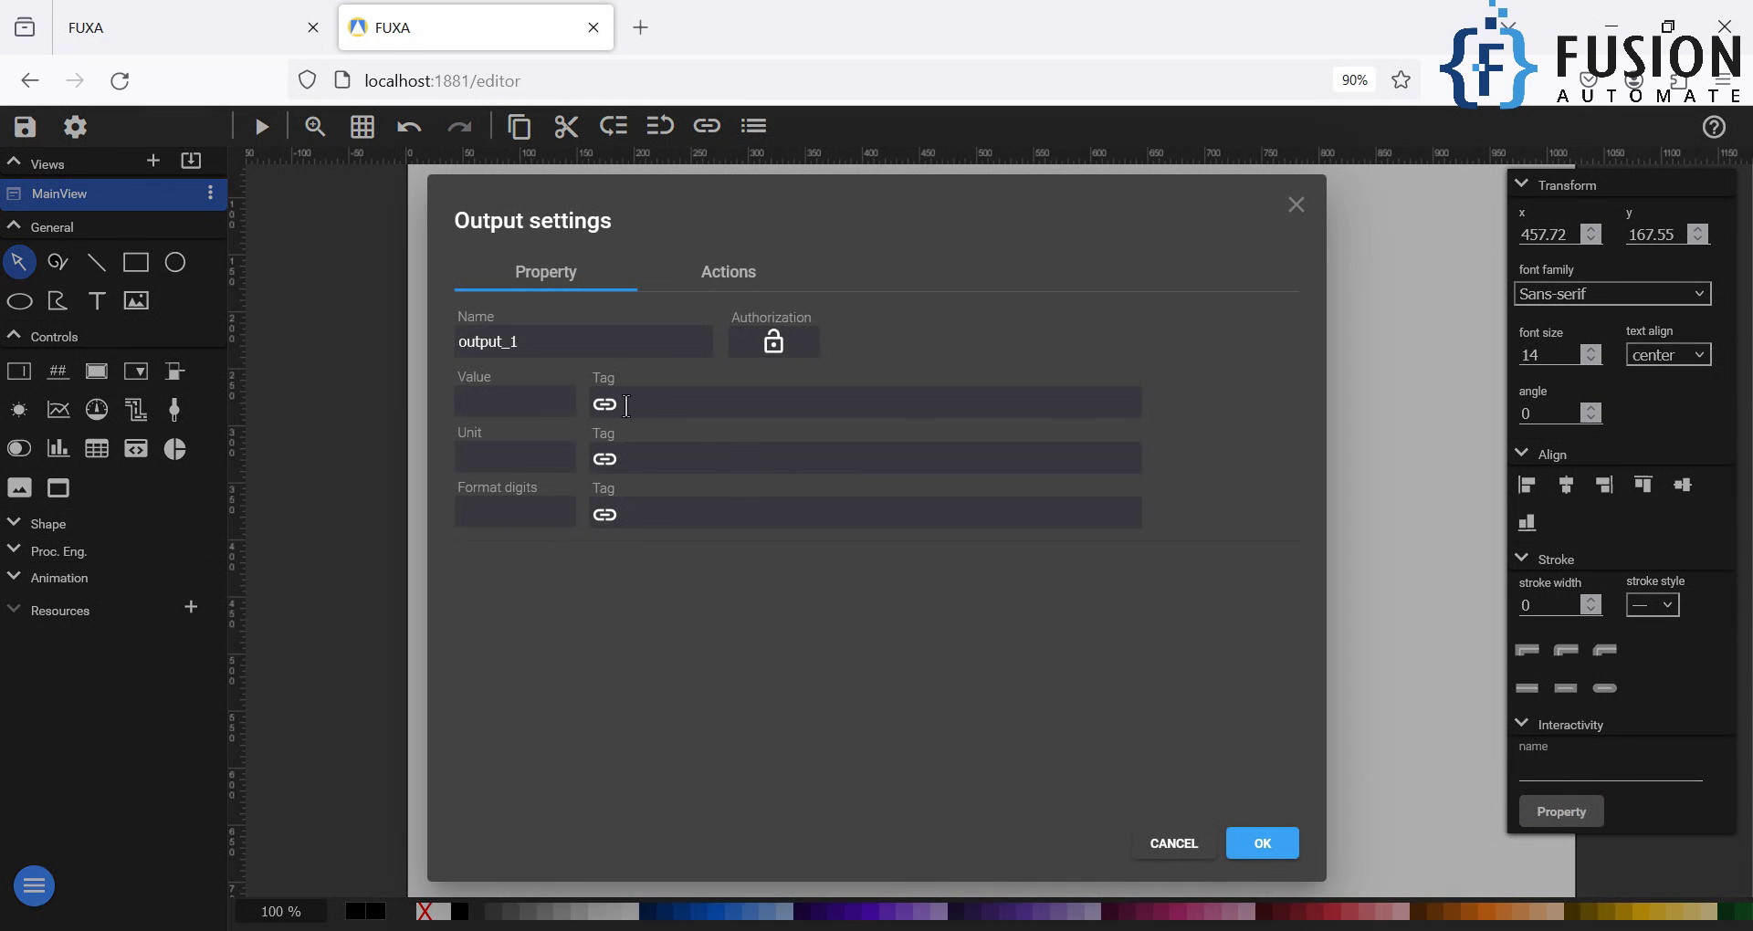
click(605, 405)
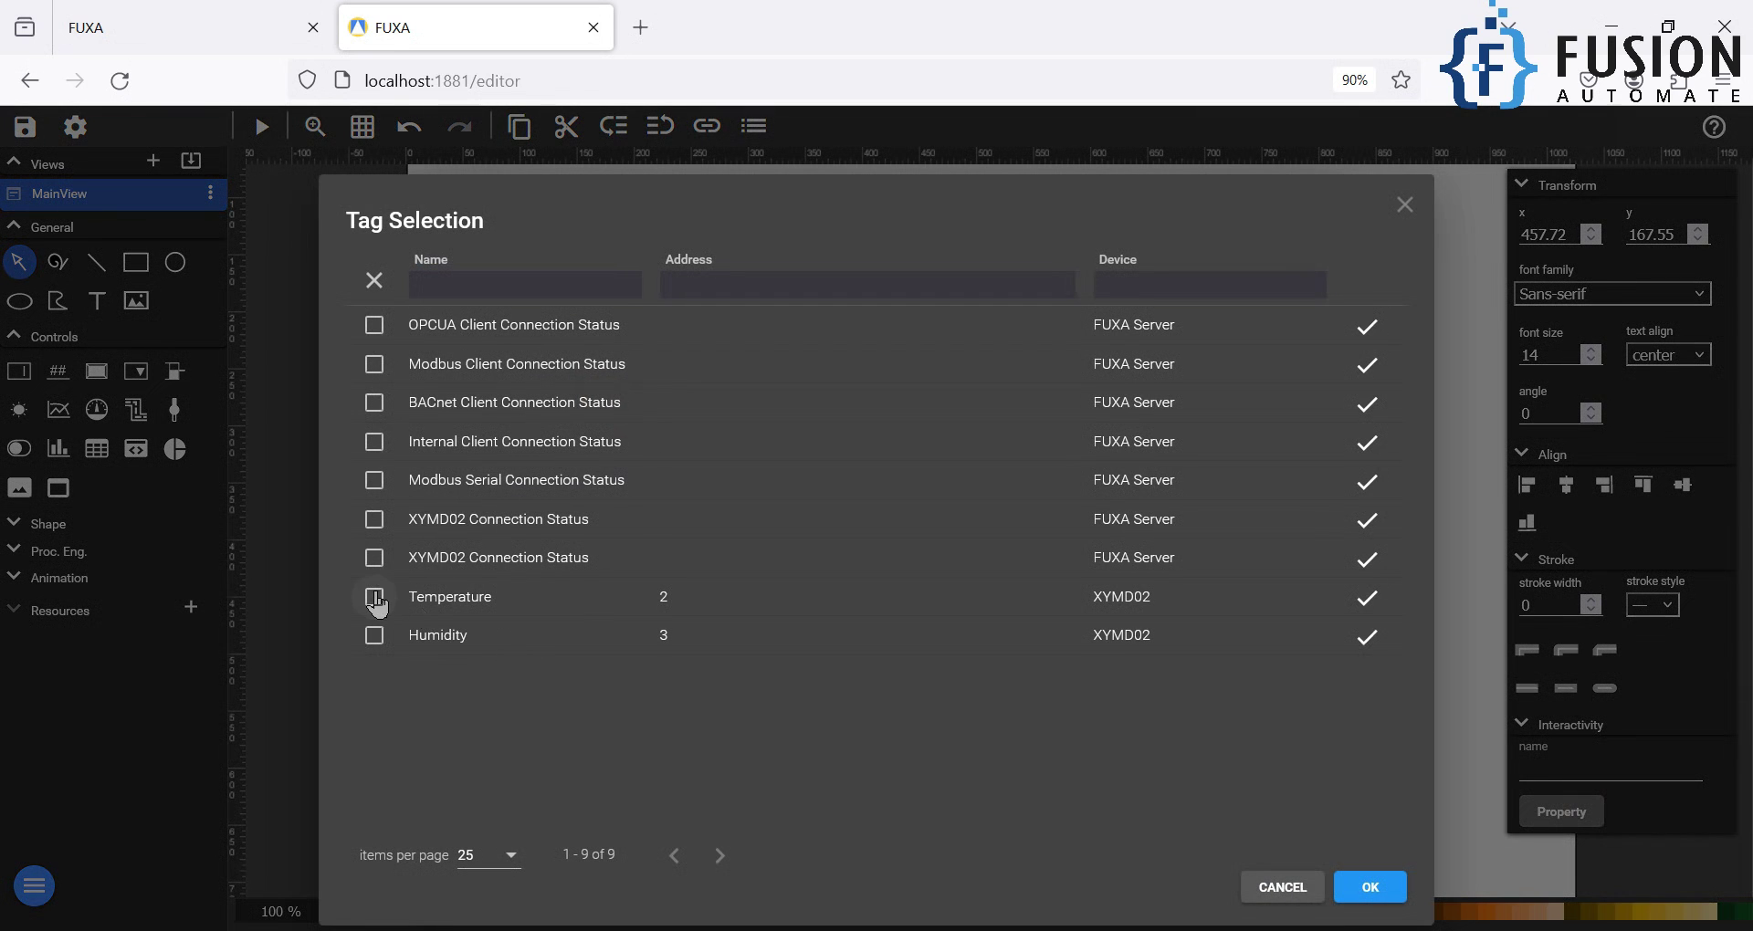
click(375, 598)
click(1362, 889)
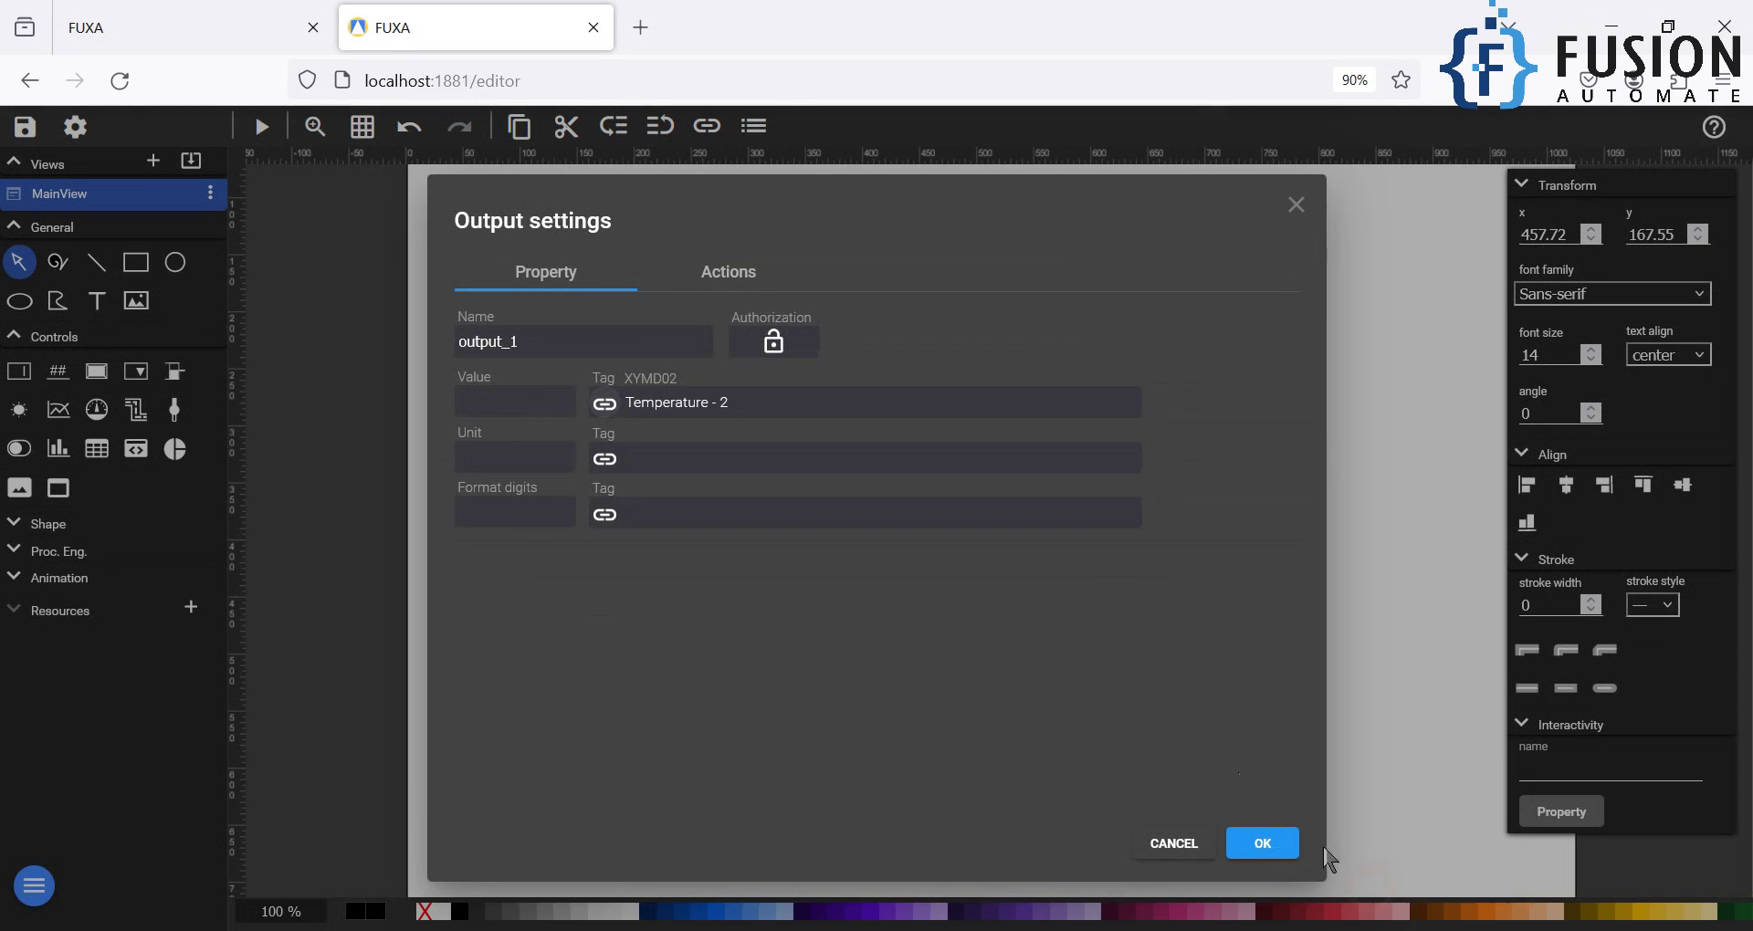
click(1260, 840)
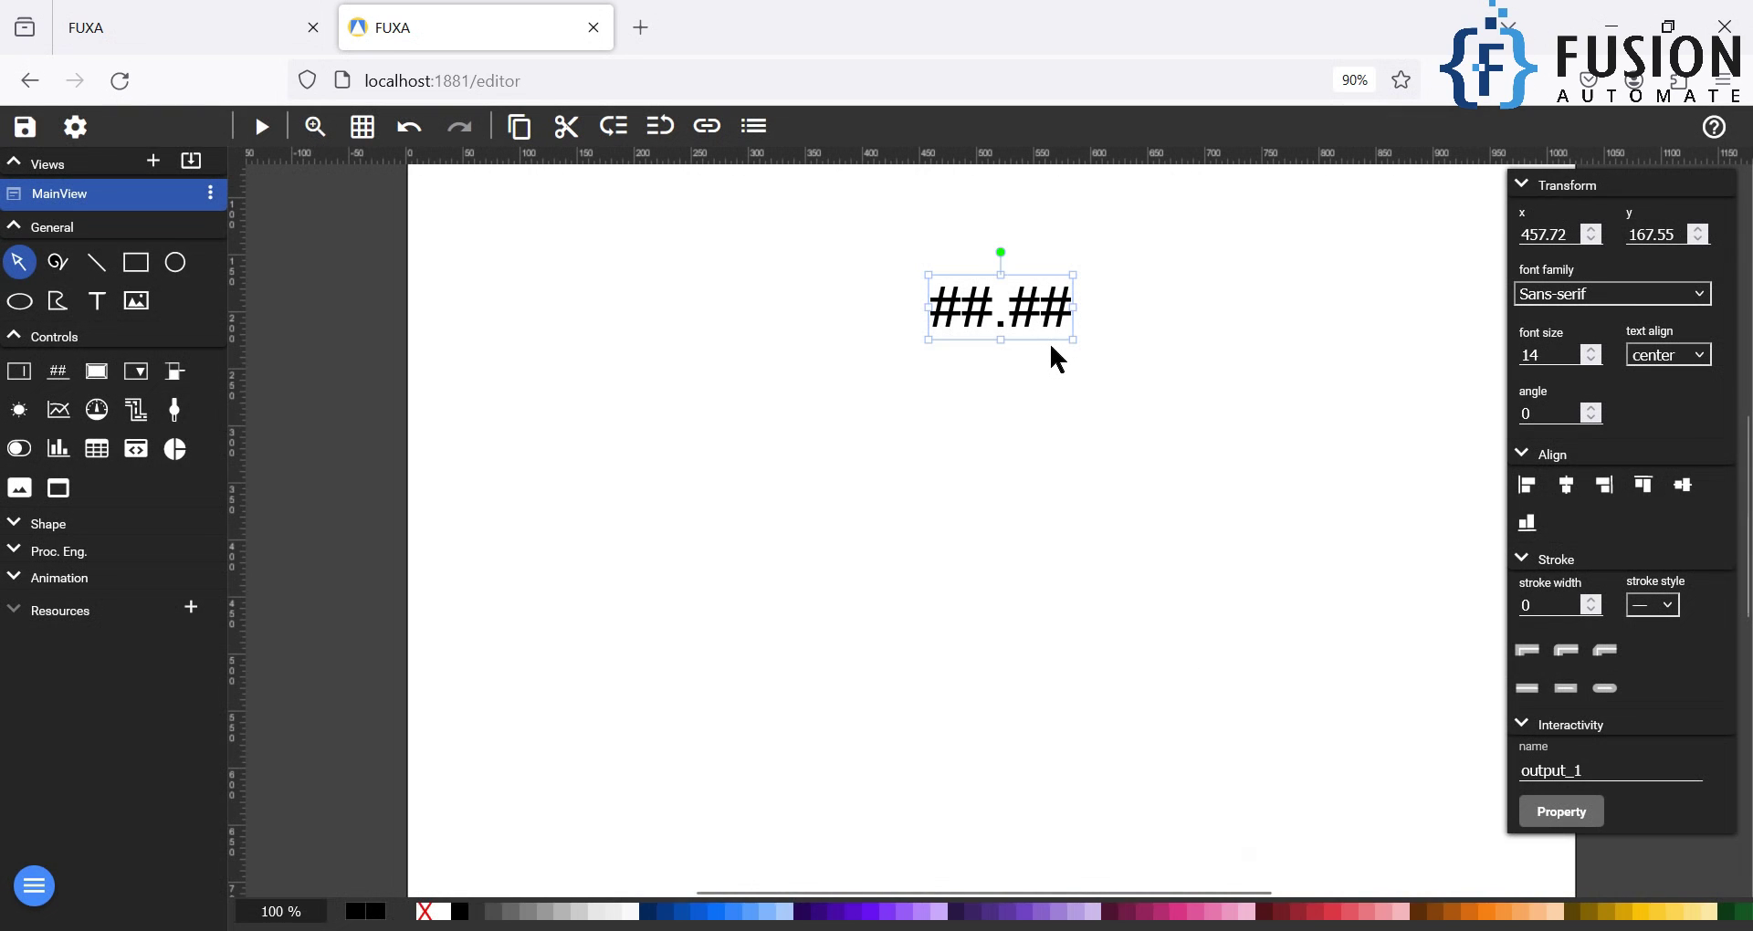
Duplicate the output just below and bind the copy, output_2, to Humidity.
key(ctrl+d)
drag(1010, 537, 1010, 407)
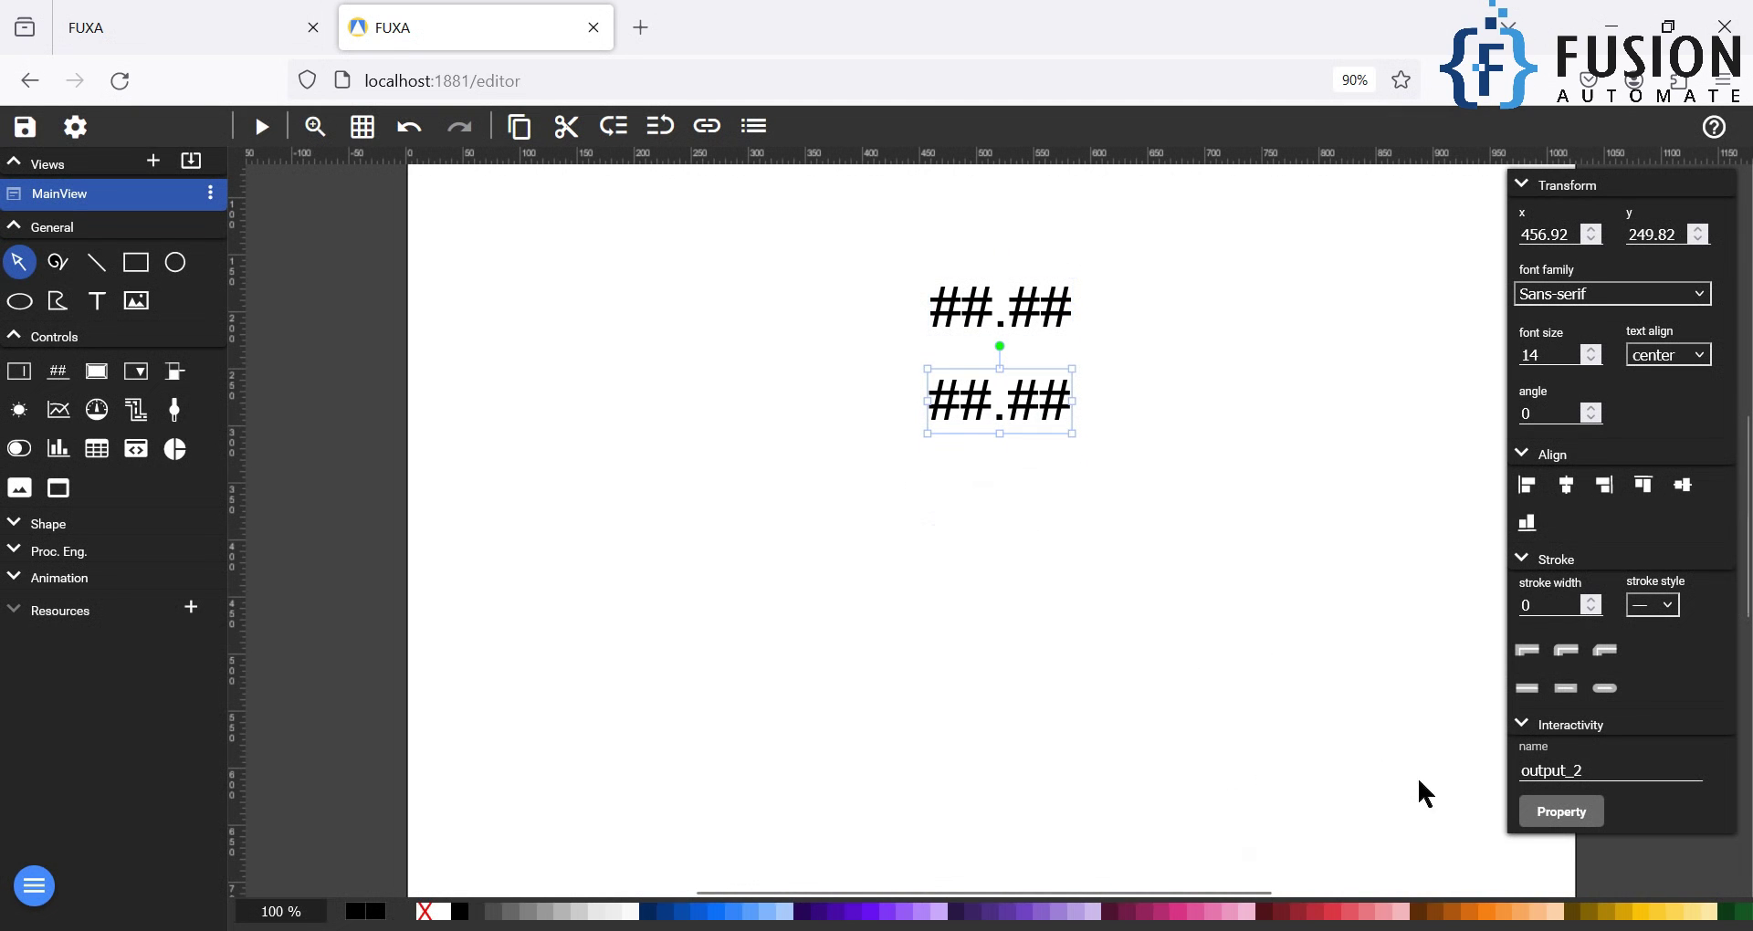
click(1576, 822)
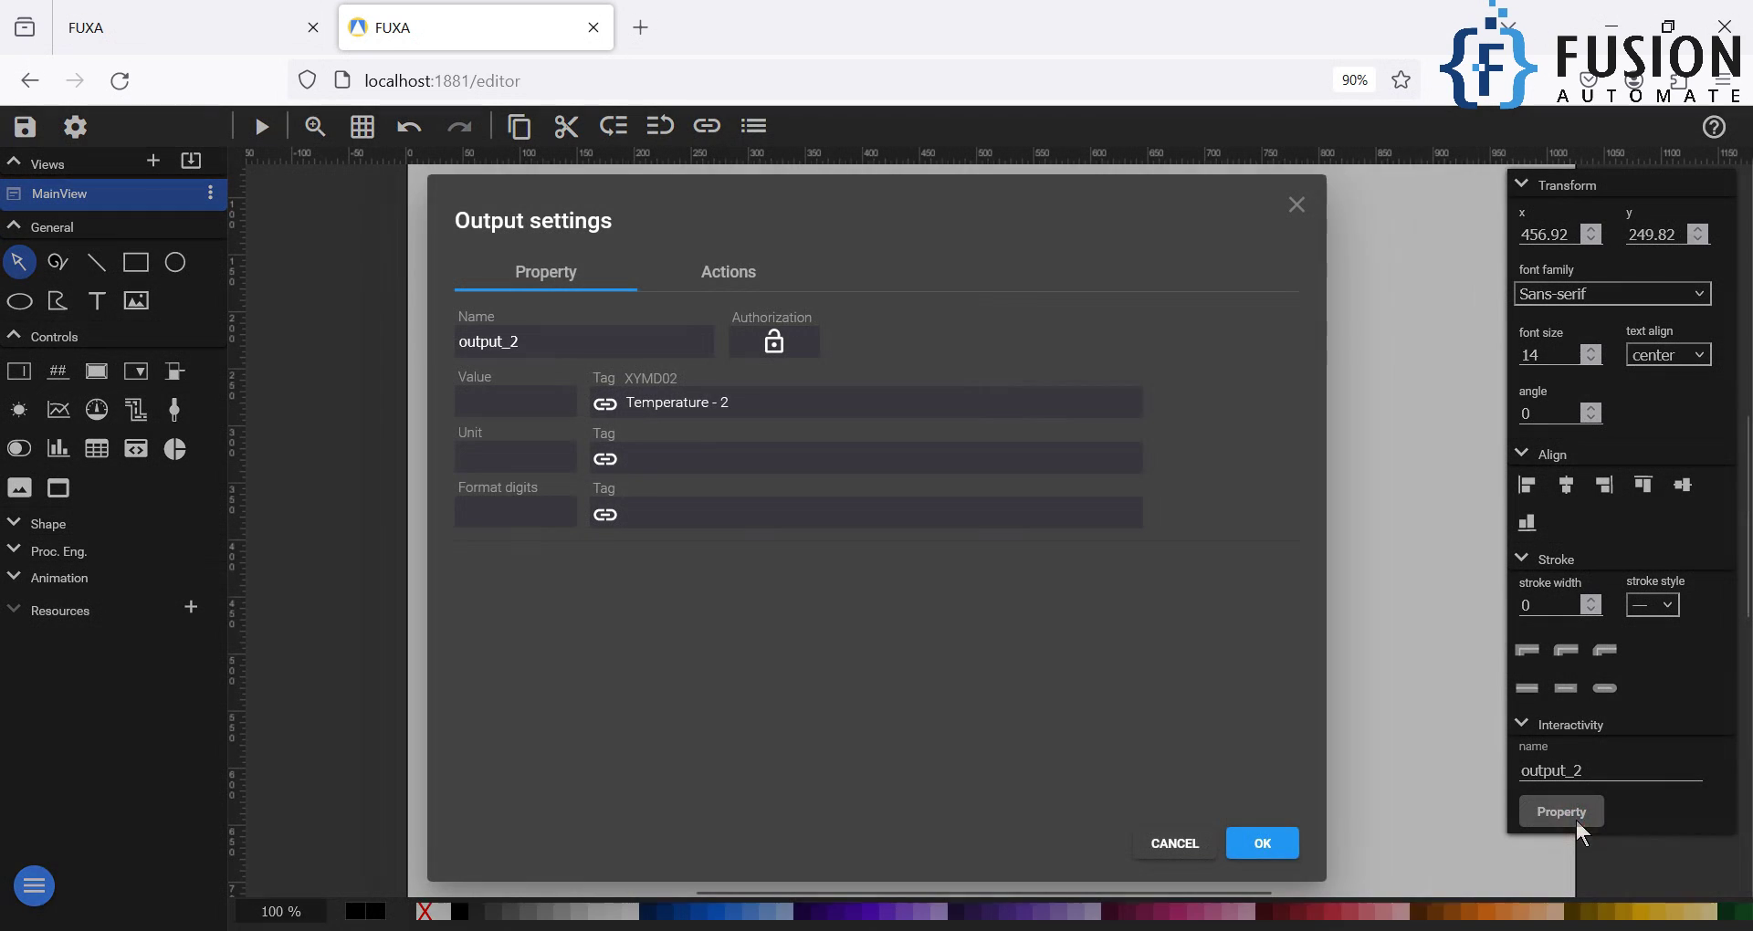
click(605, 405)
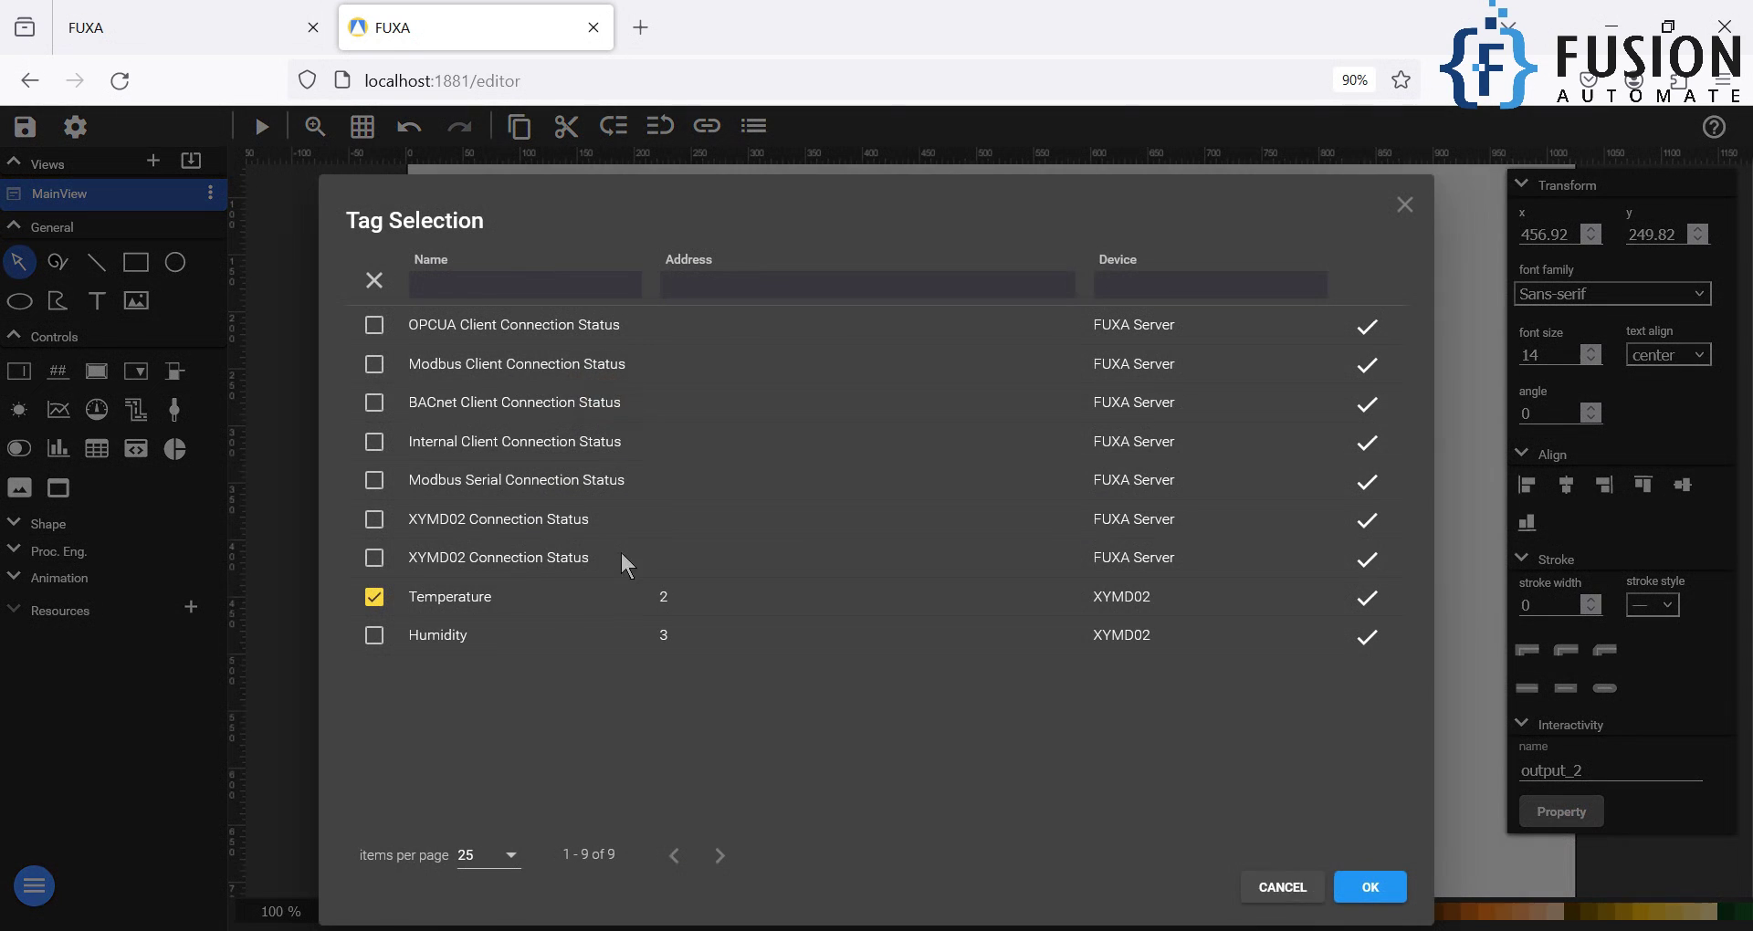
click(374, 634)
click(1374, 888)
click(1253, 842)
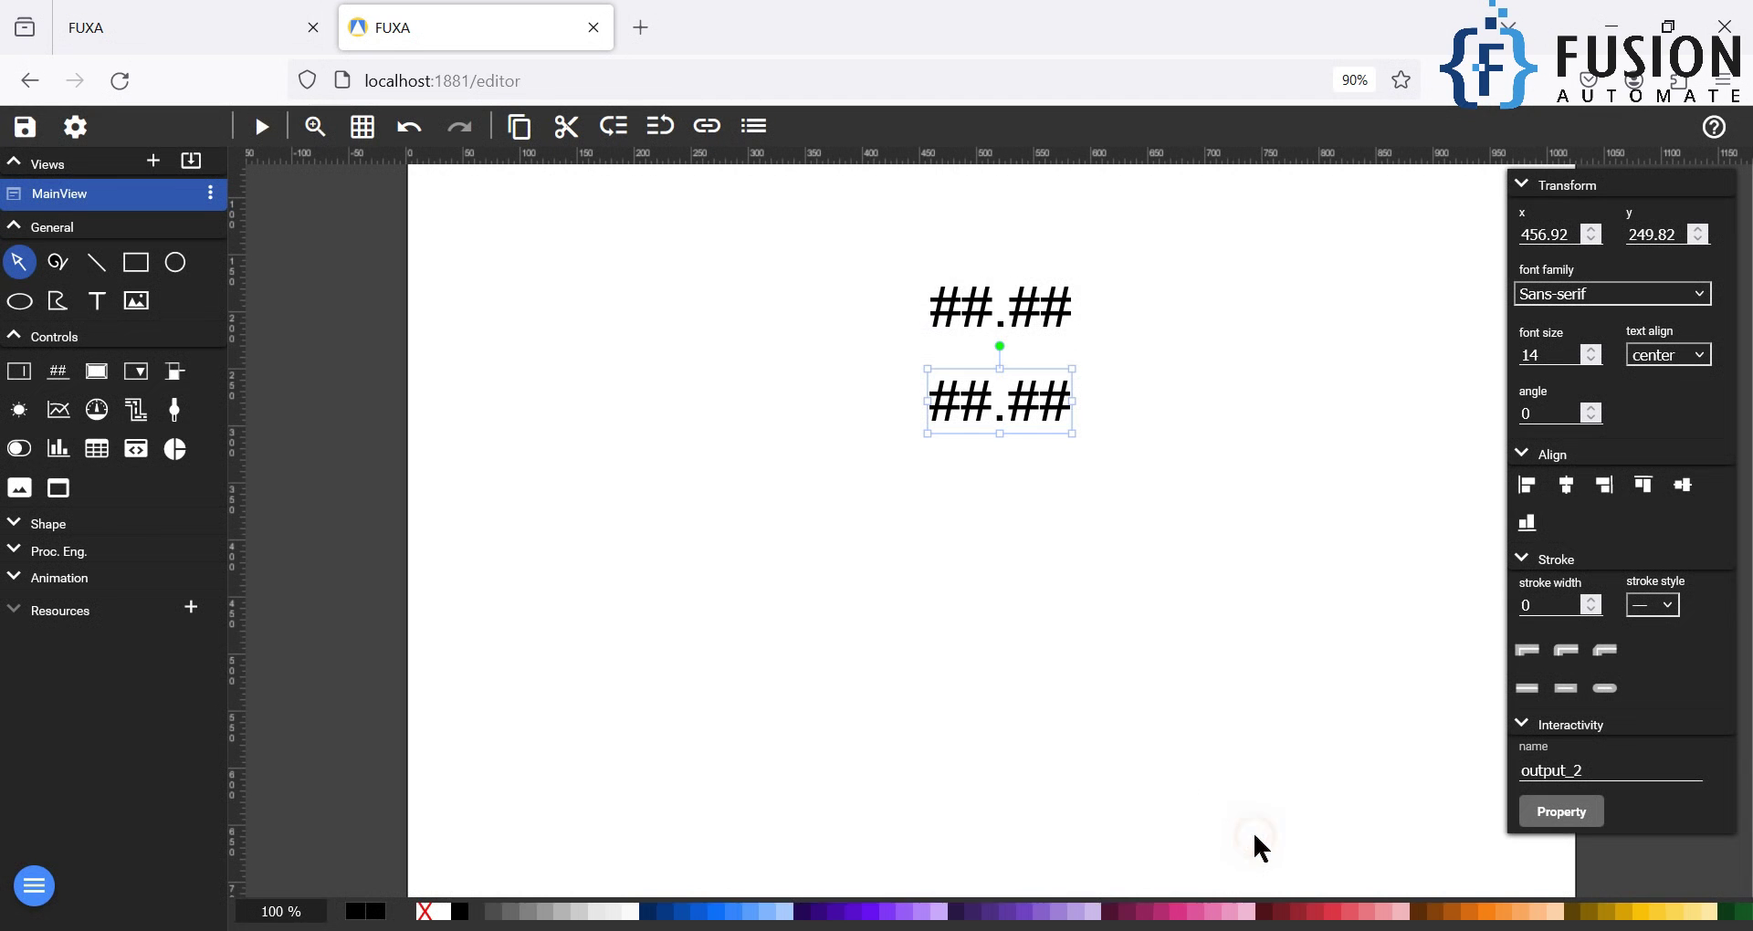
click(28, 132)
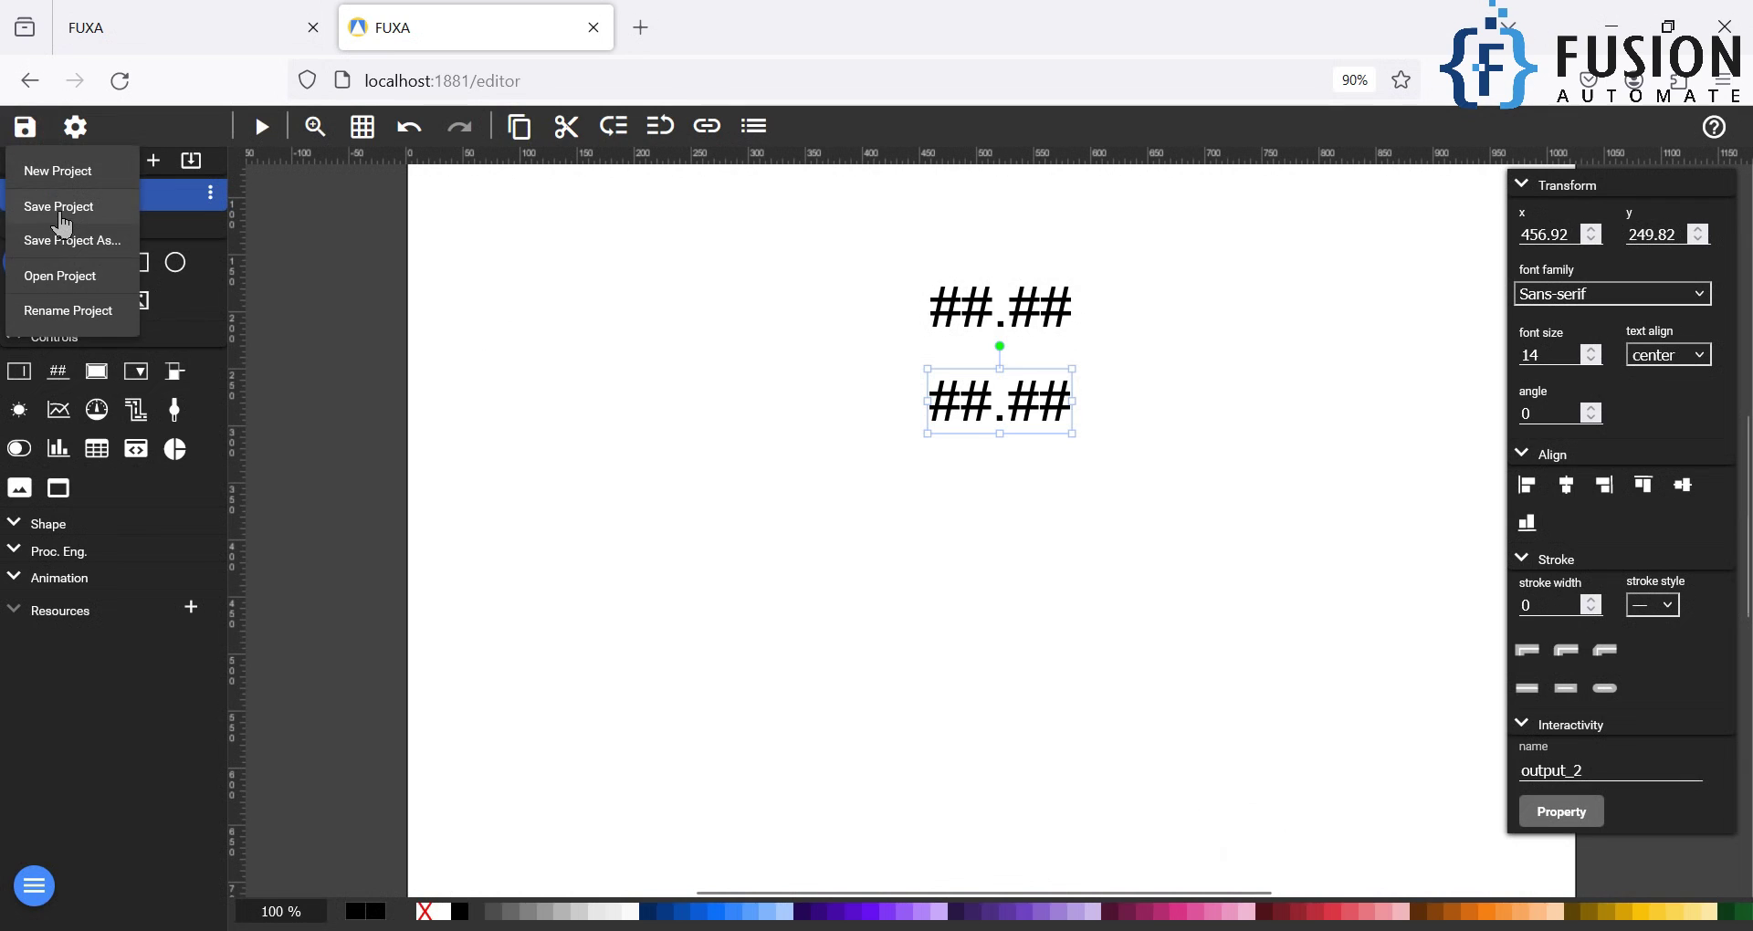
Save the project and open the live Home view.
click(62, 217)
click(35, 883)
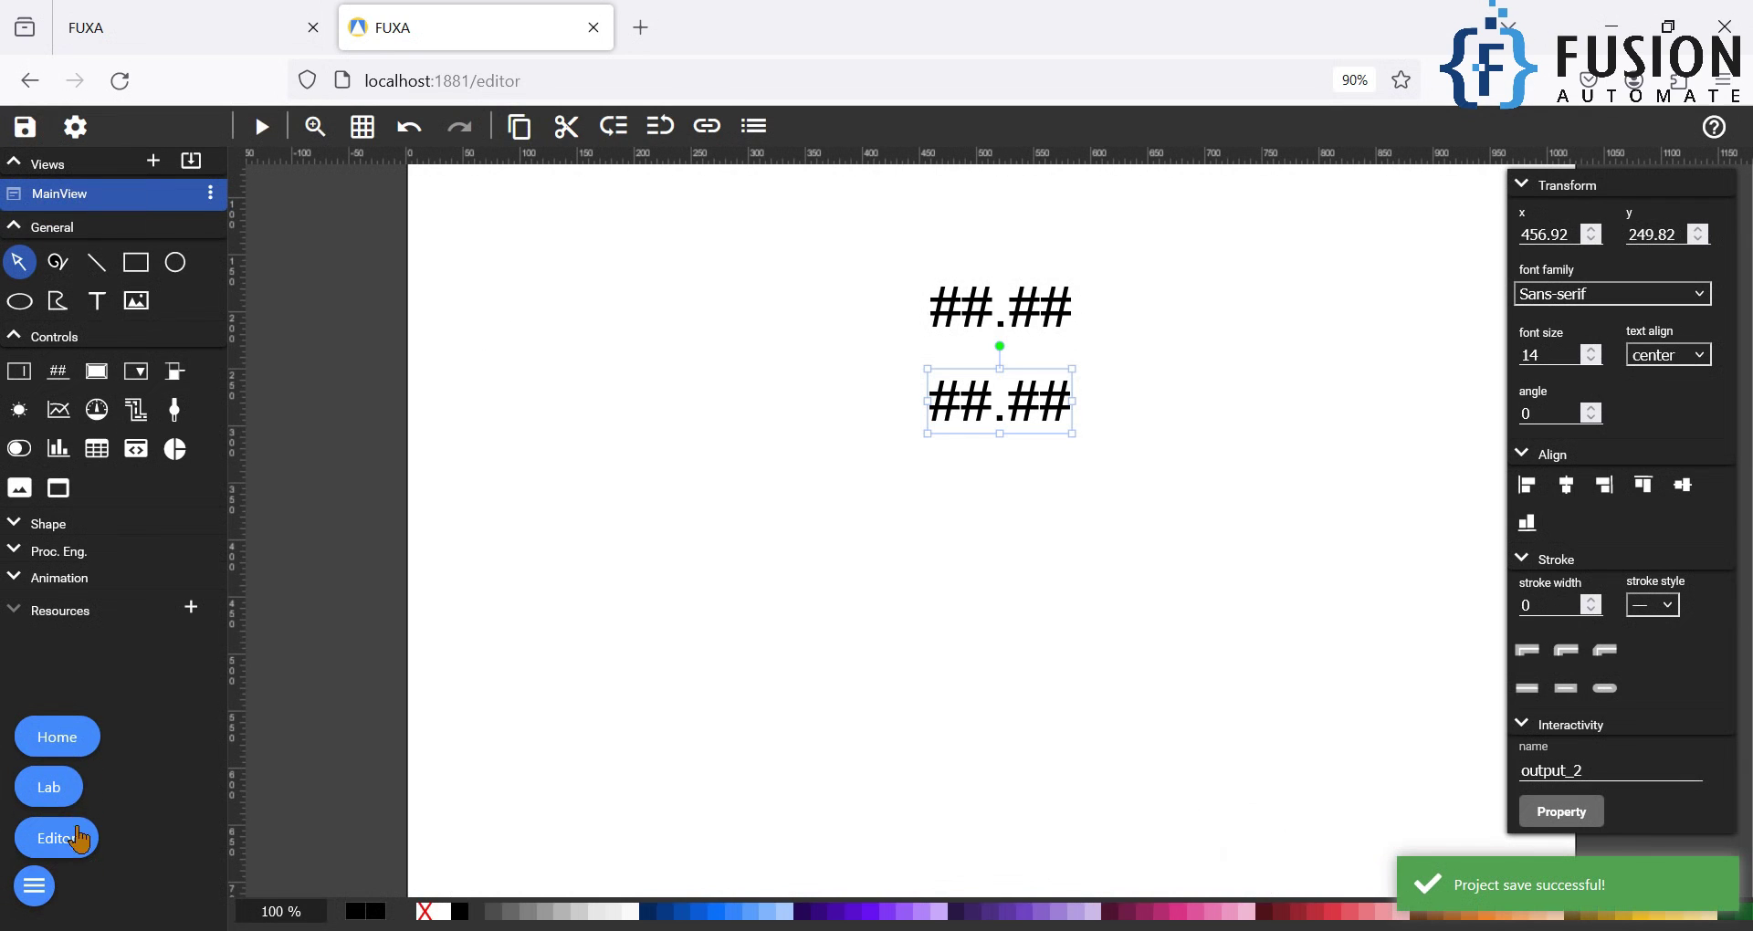
click(59, 729)
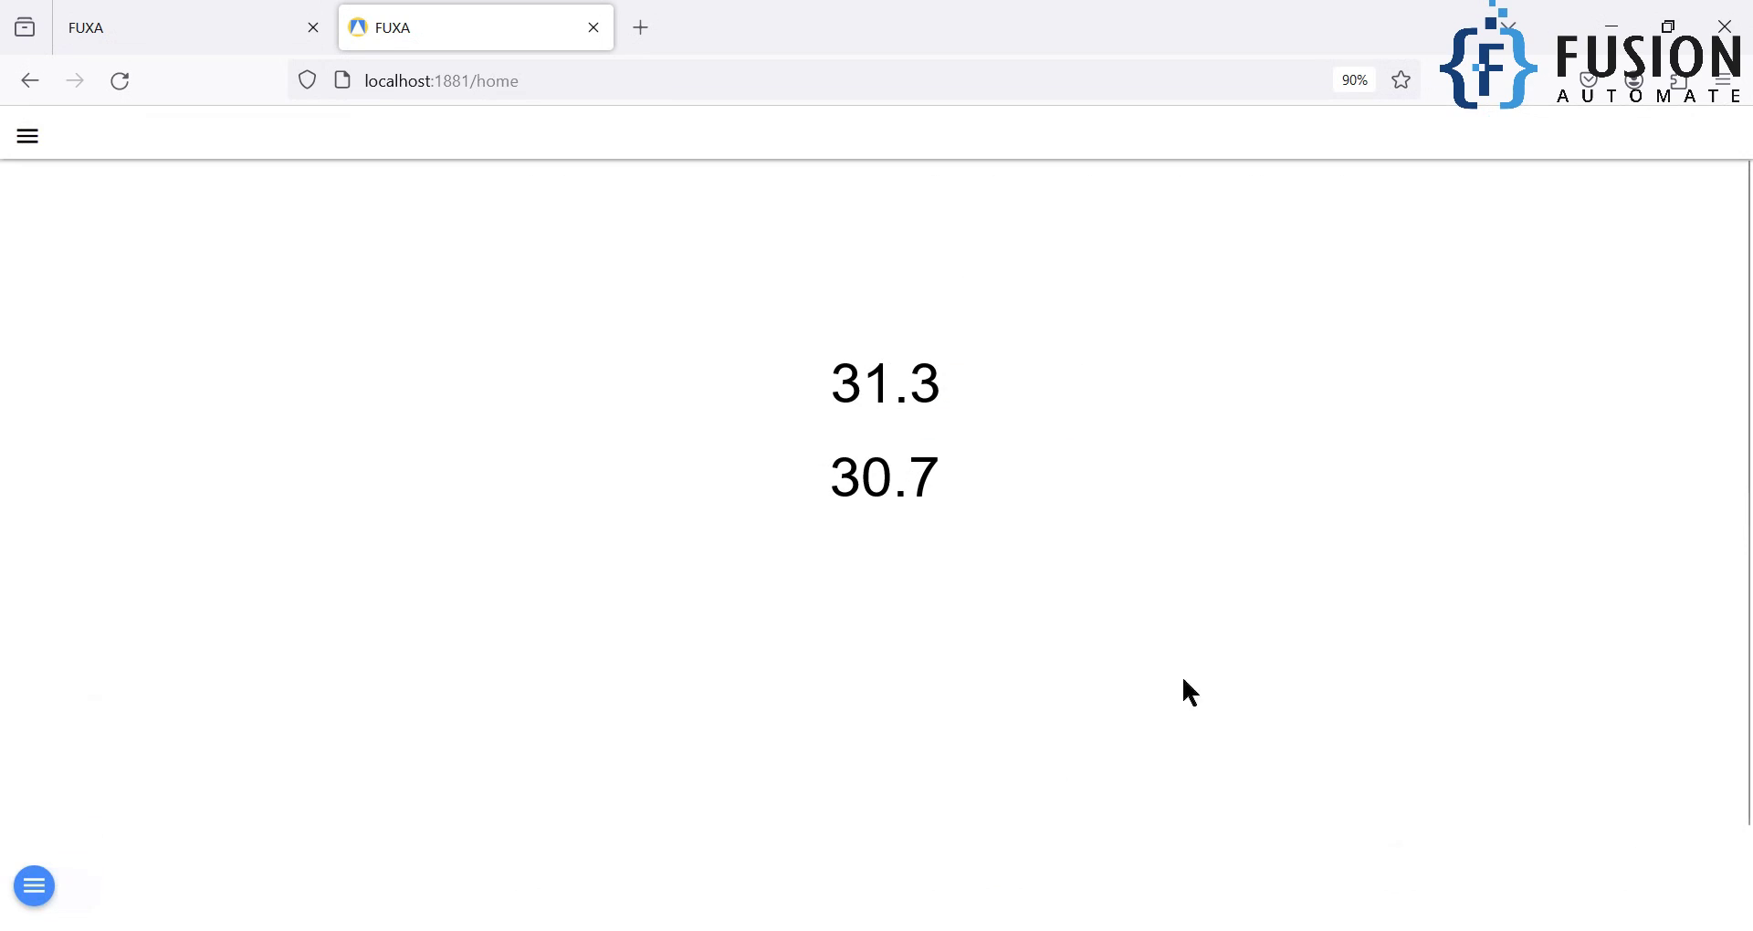
Highlight the live readings 31.3 and 30.7, then snap the browser to the left.
double_click(888, 402)
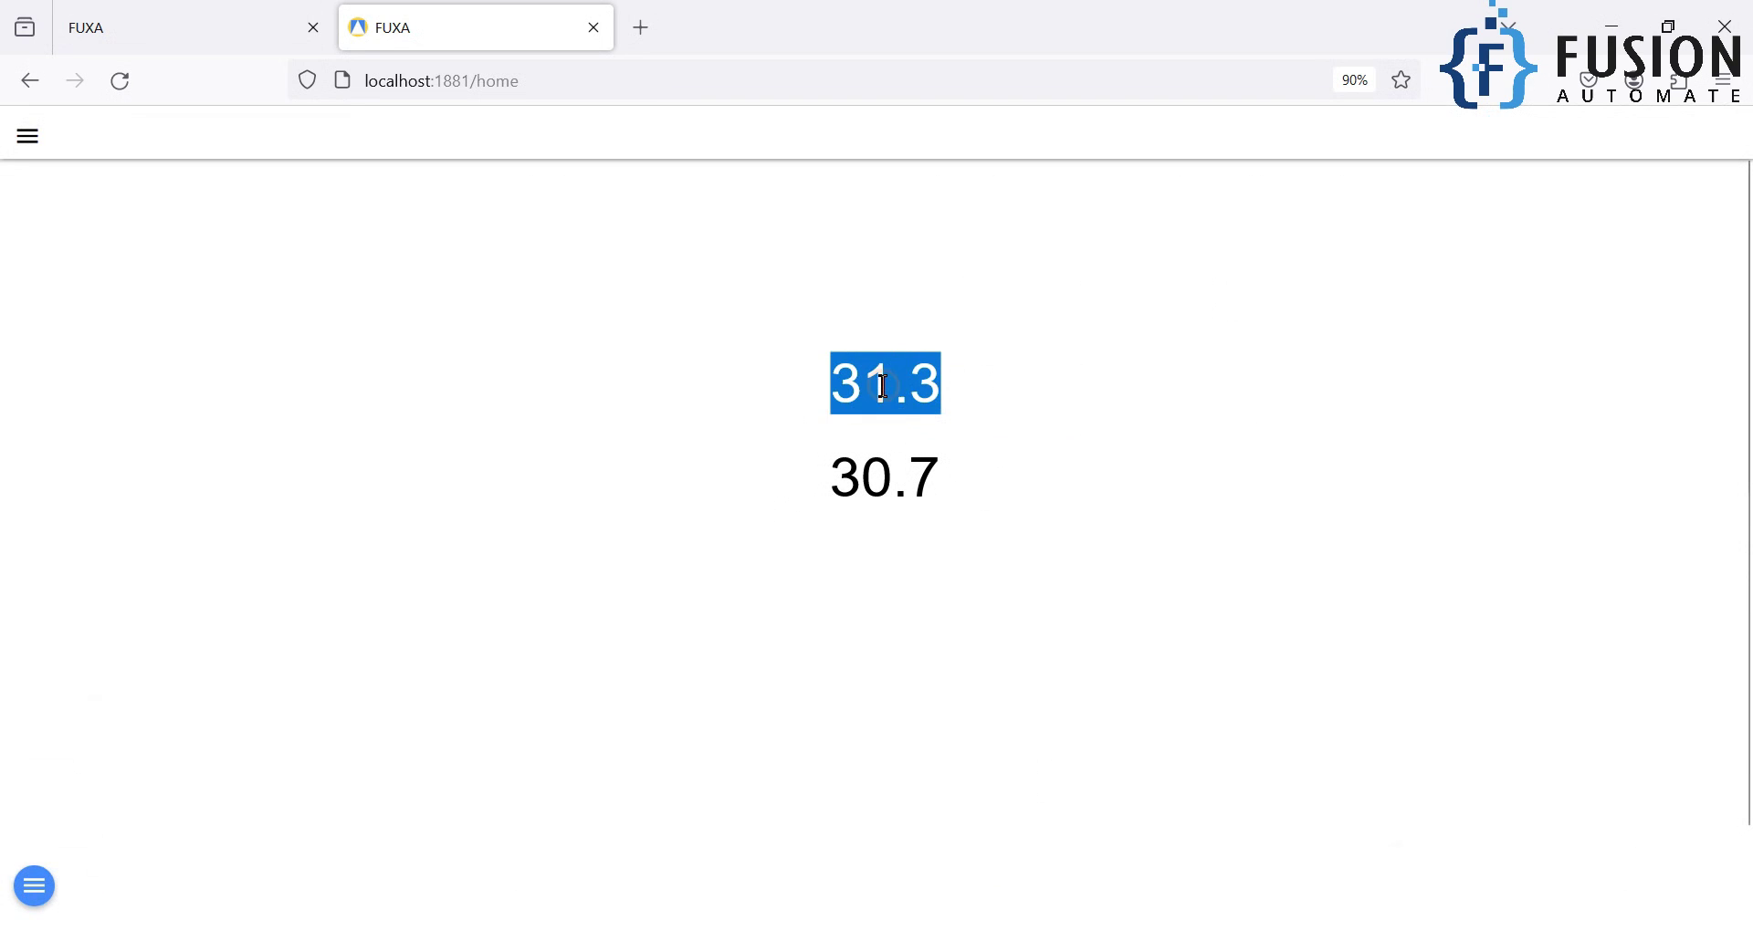
double_click(891, 456)
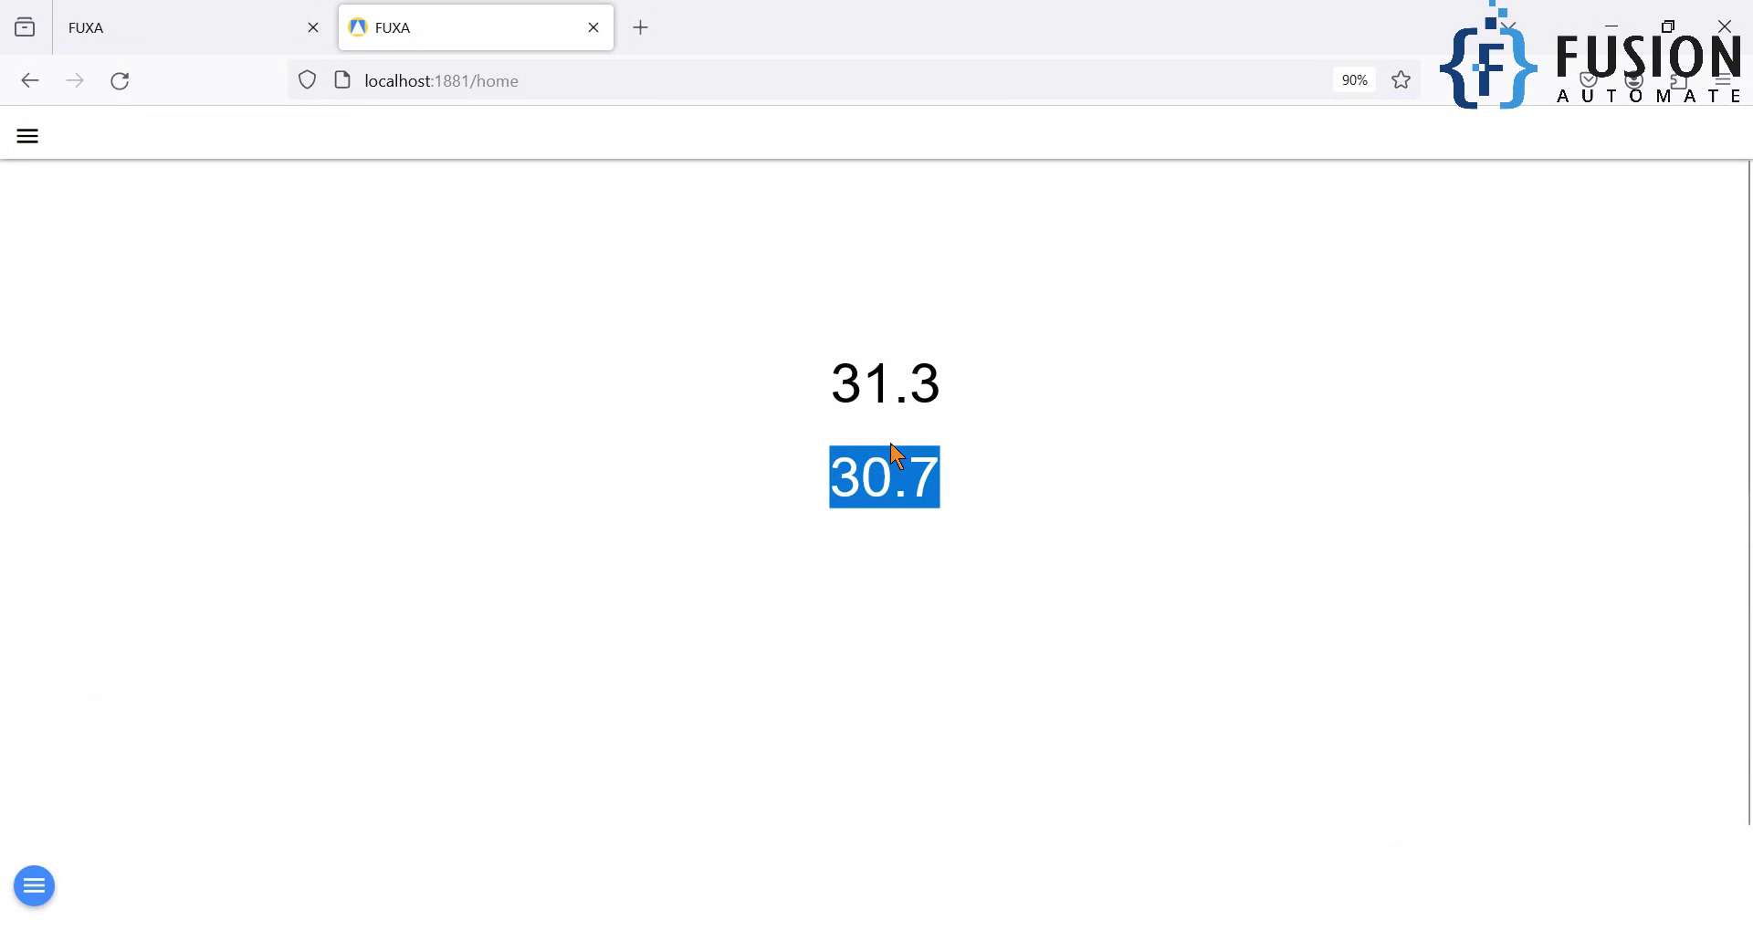
double_click(845, 379)
double_click(894, 482)
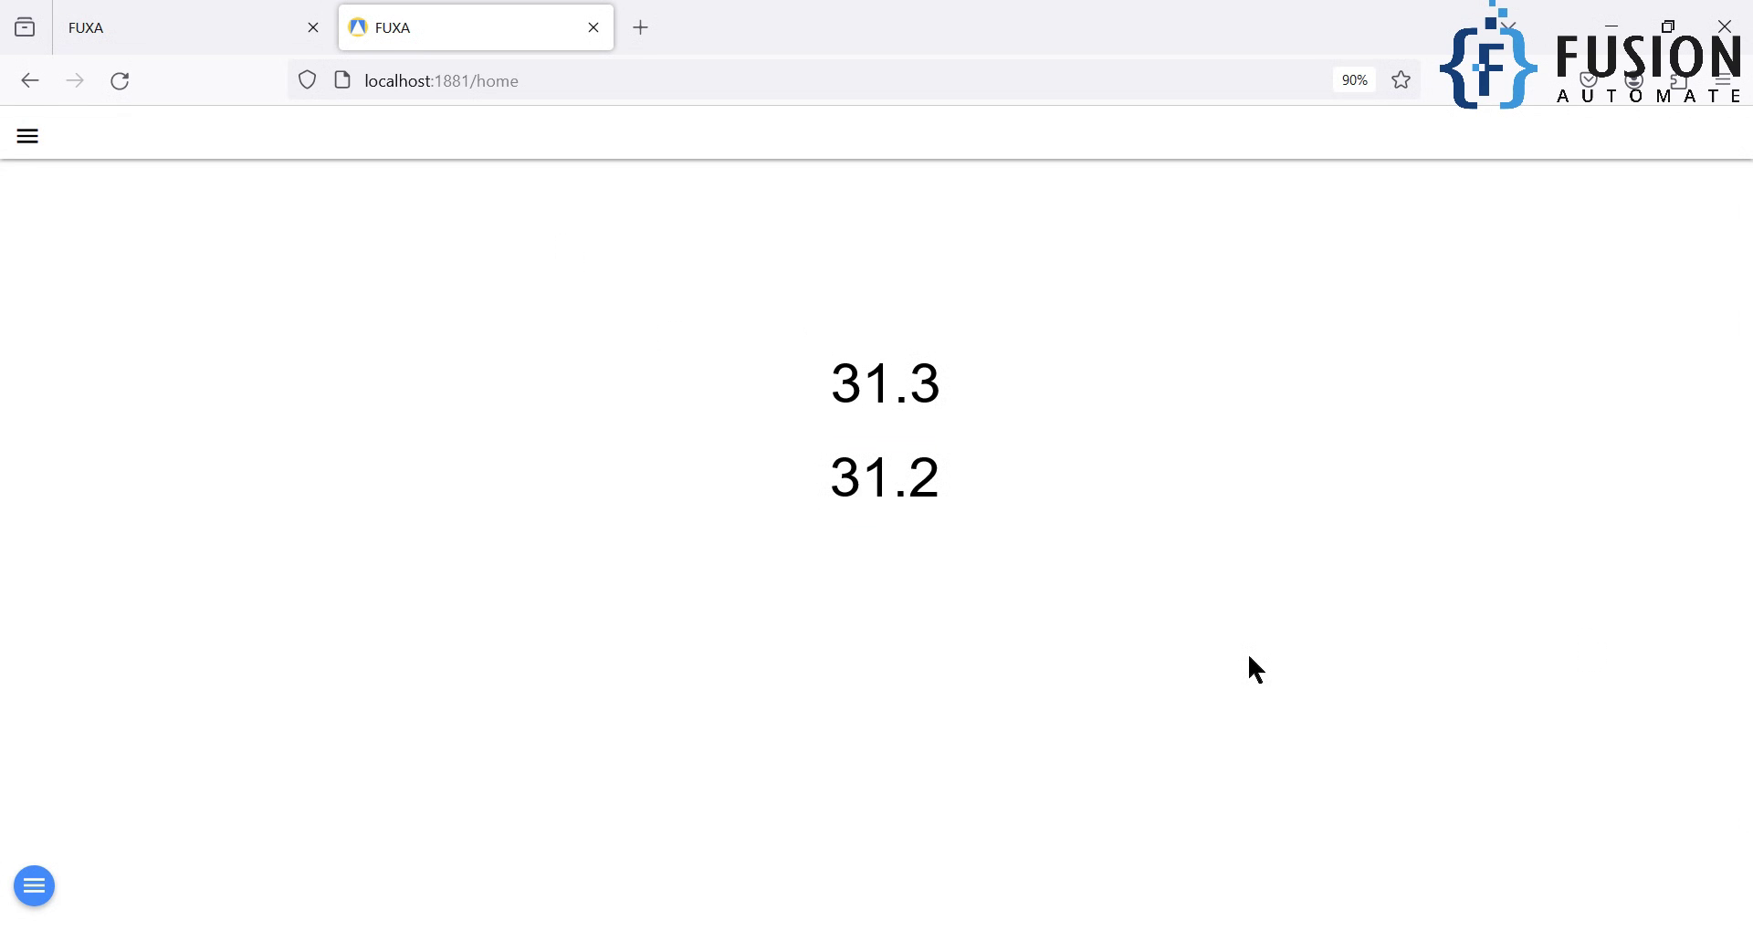
drag(837, 12, 2, 387)
Widen the snapped browser slightly and zoom the page to 60%, then back to 90%.
click(908, 489)
drag(877, 478, 1020, 478)
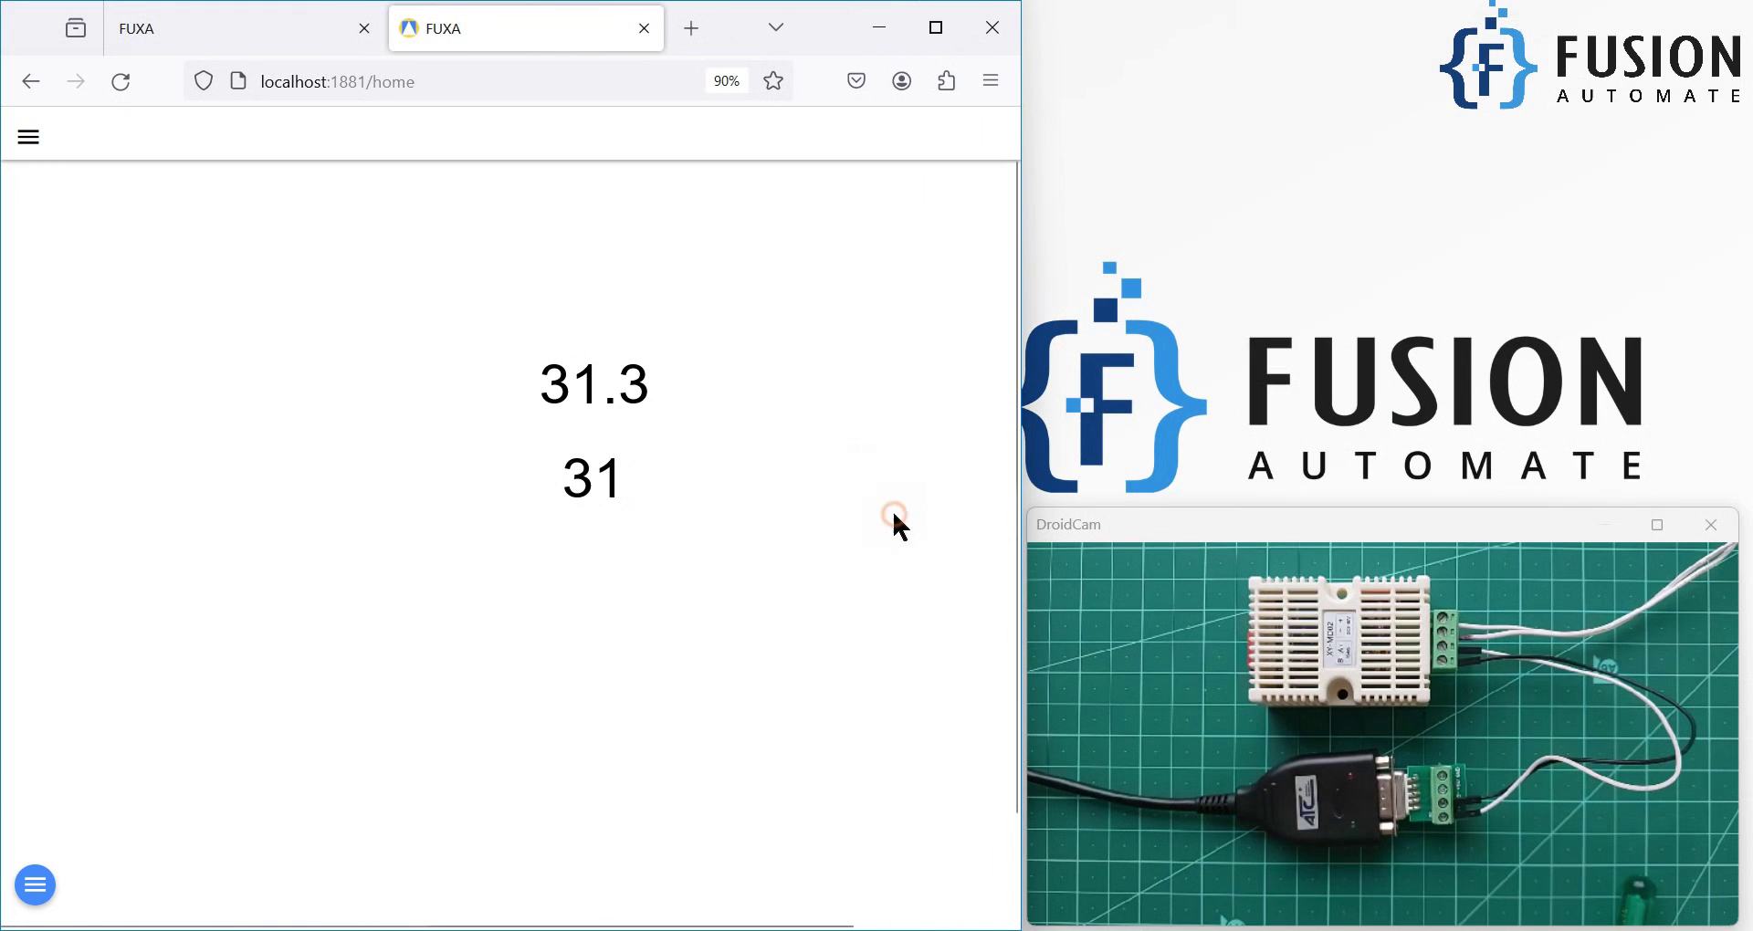
key(ctrl+minus)
key(ctrl+minus)
key(ctrl+minus)
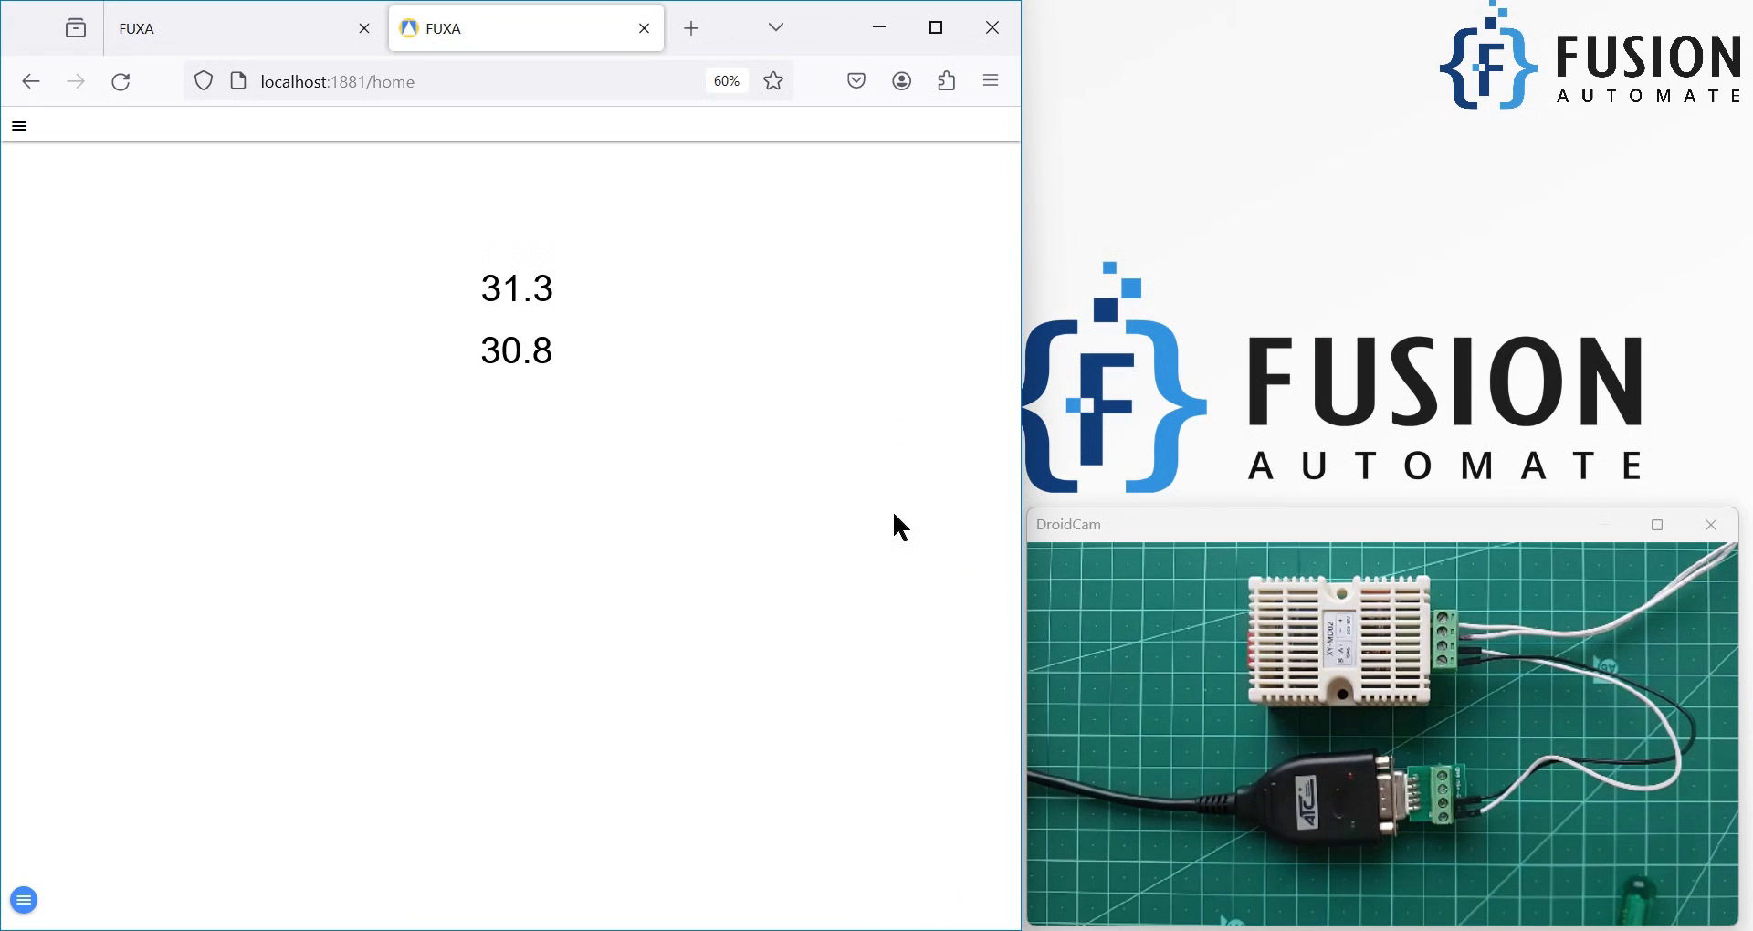
key(ctrl+plus)
key(ctrl+plus)
key(ctrl+plus)
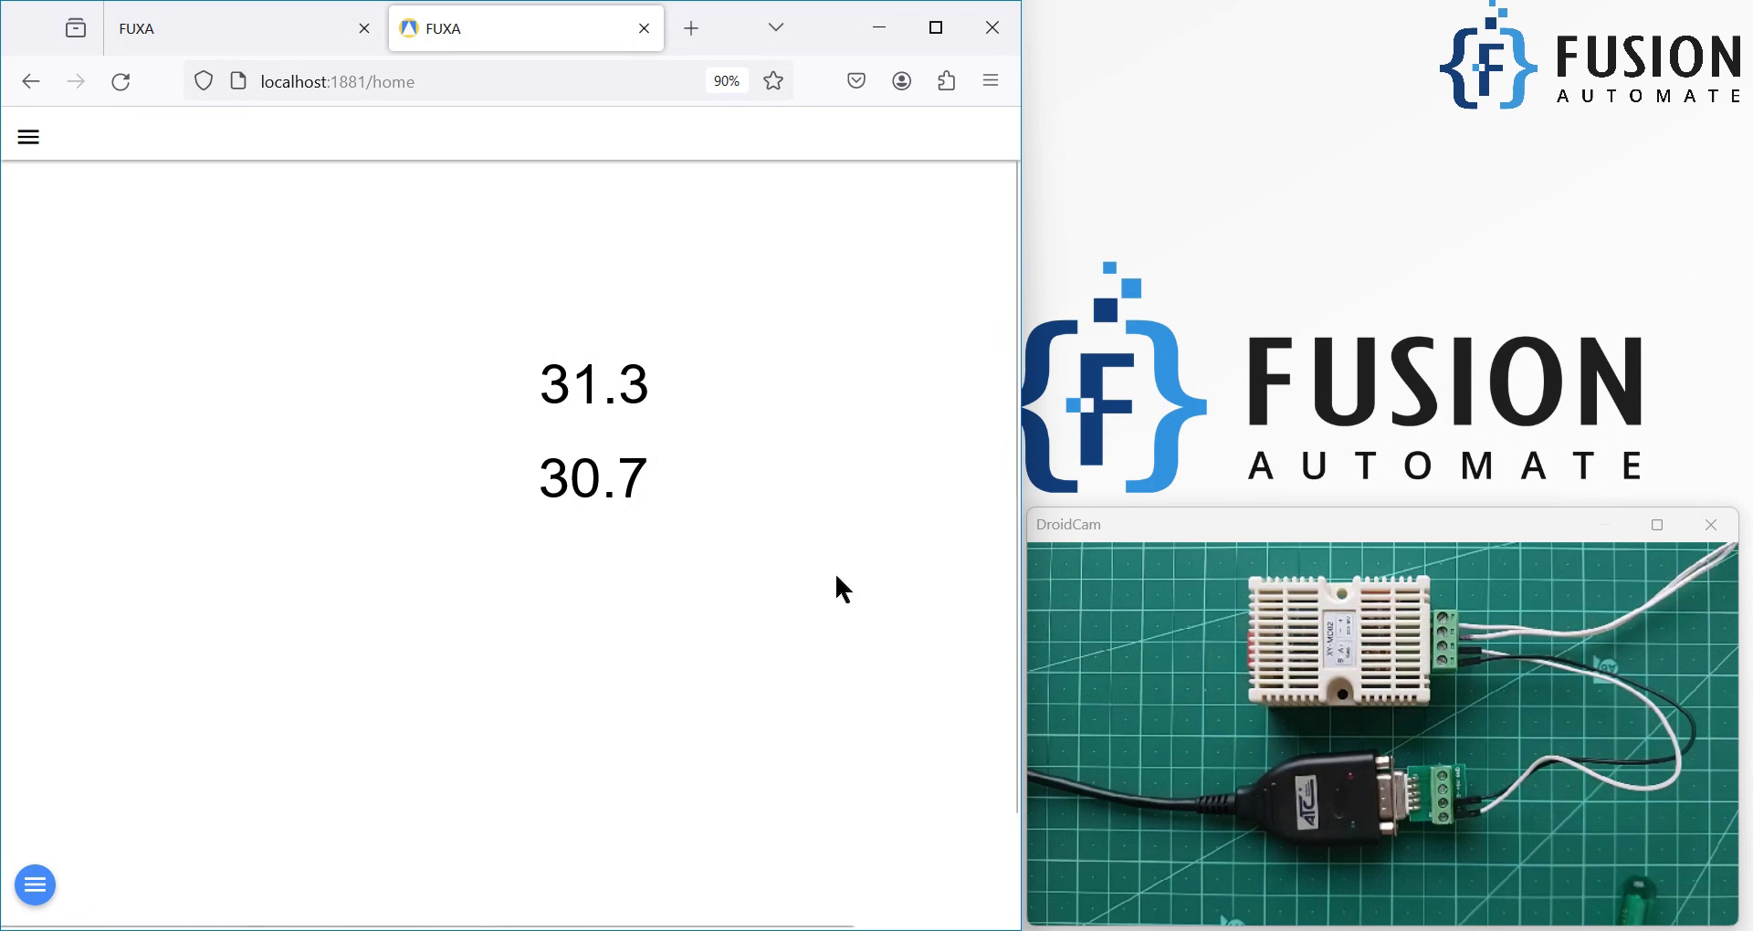
Highlight words in the two ModbusRTU lesson titles, then go back to the live FUXA view.
click(192, 32)
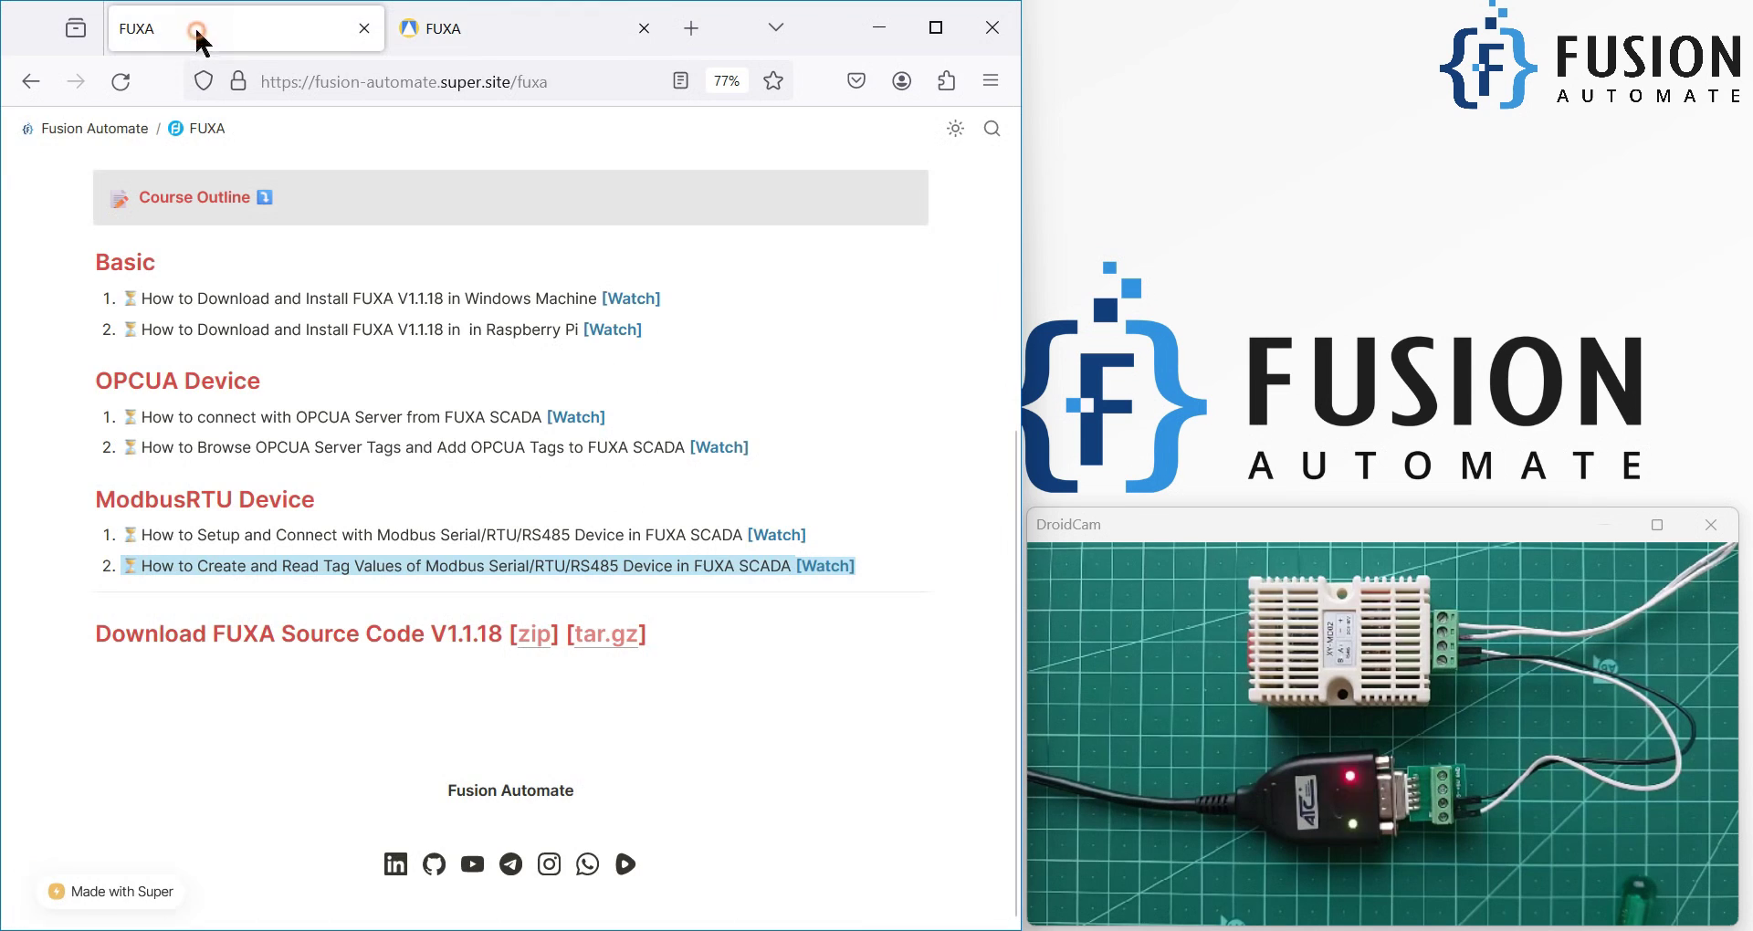
double_click(402, 542)
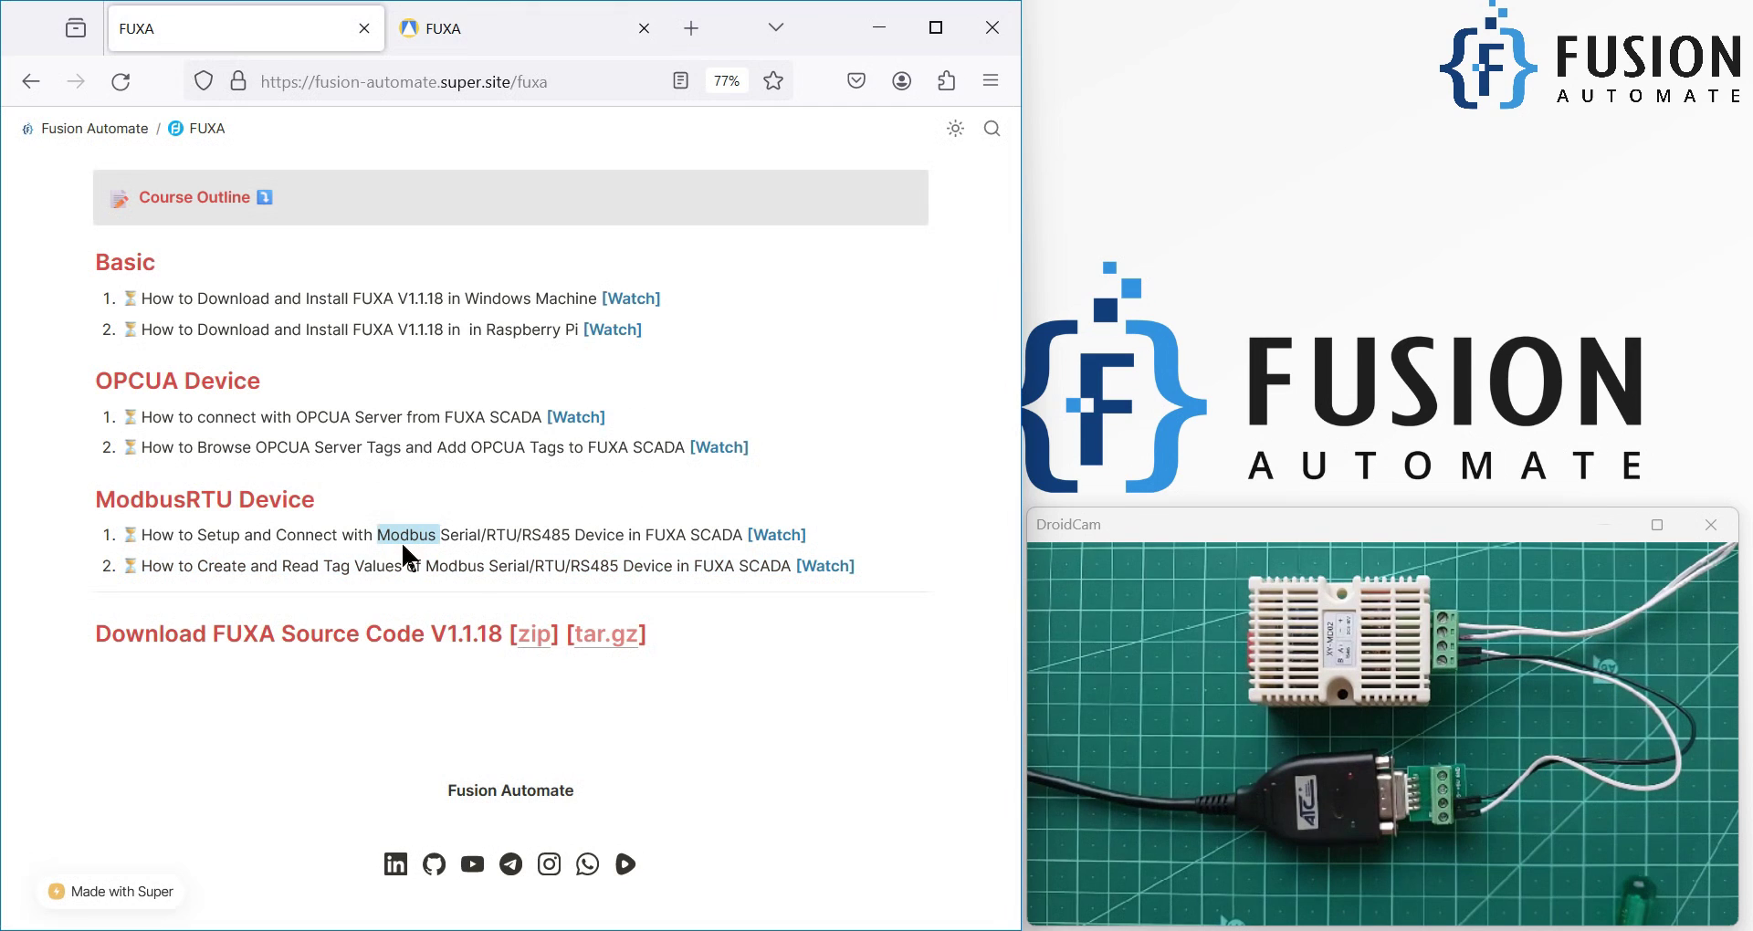
double_click(413, 566)
click(501, 32)
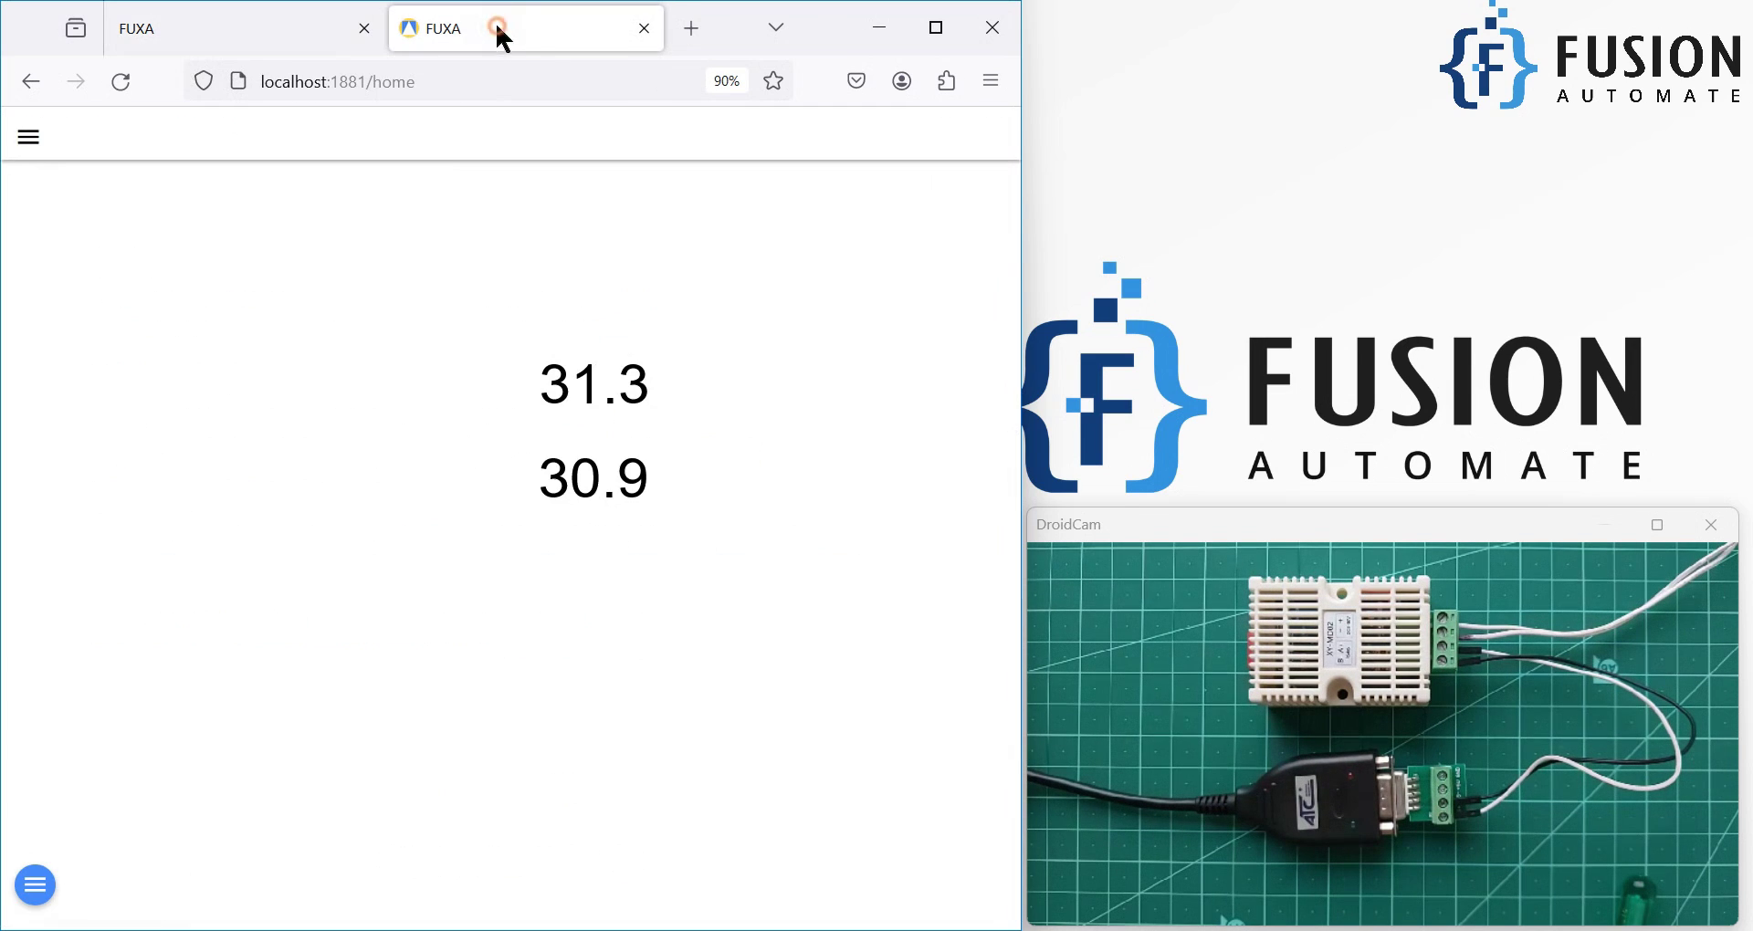
Go to Editor > Connections and show XYMD02's tags, now reading Temperature 31.1 and Humidity 30.7.
click(34, 881)
click(55, 838)
click(75, 128)
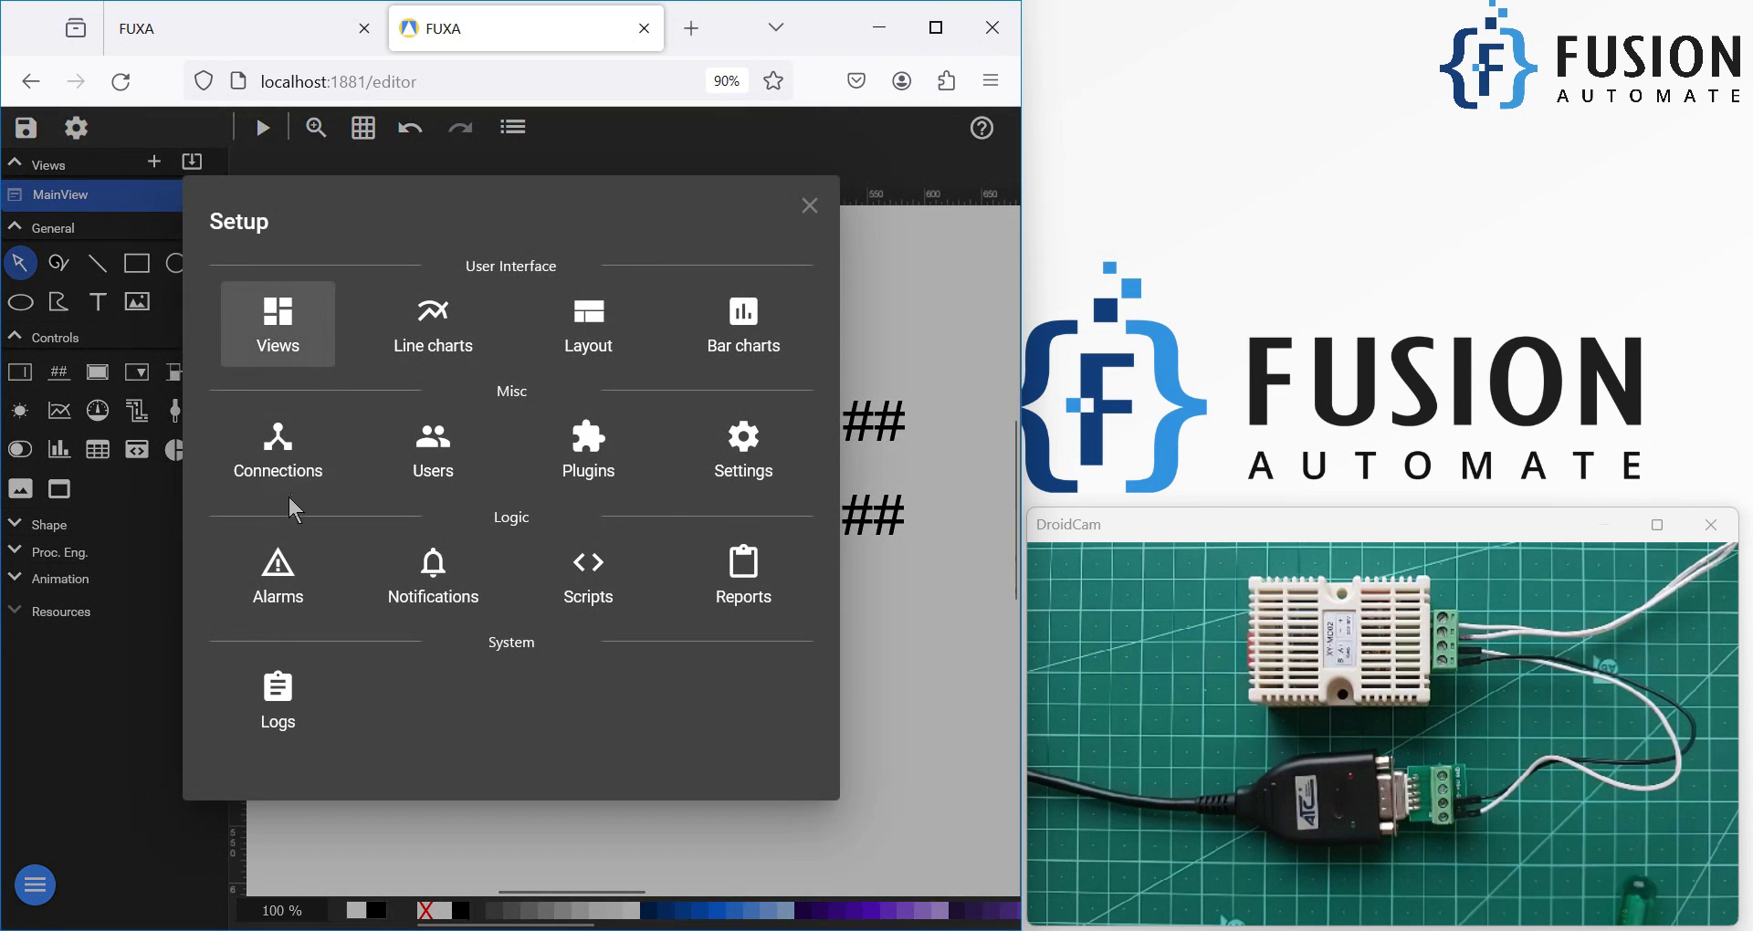
click(289, 457)
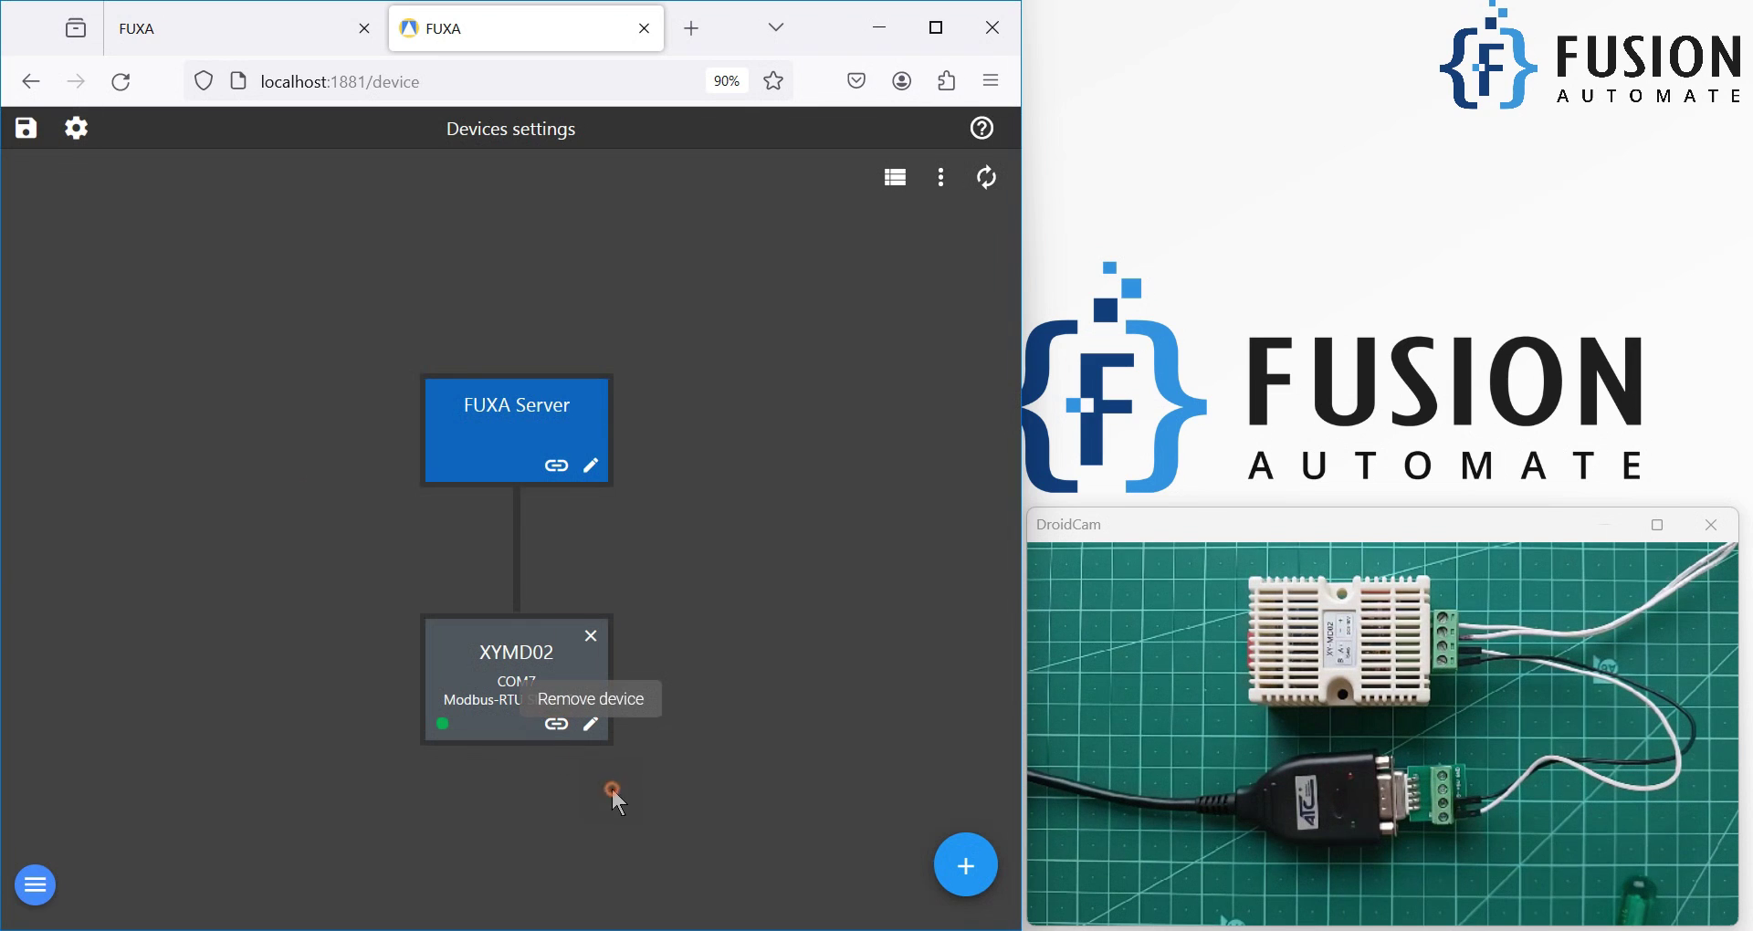
click(555, 726)
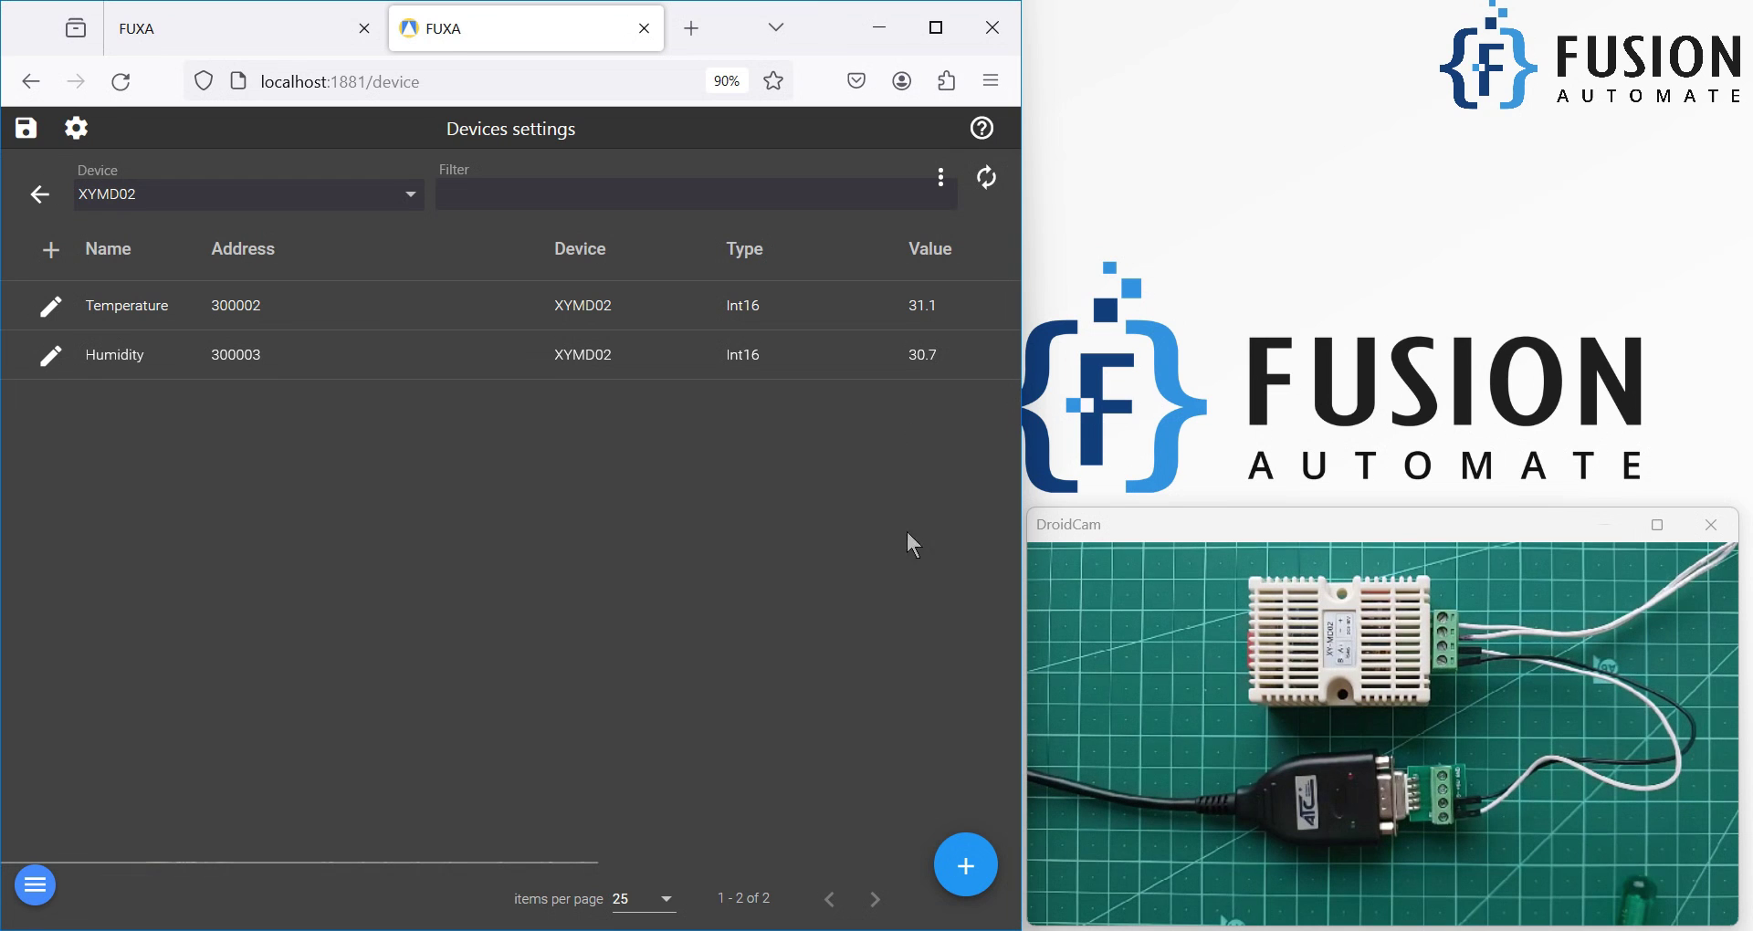
Return to the FUXA course outline and highlight the two OPCUA Device lessons, then the two Basic lessons.
click(251, 22)
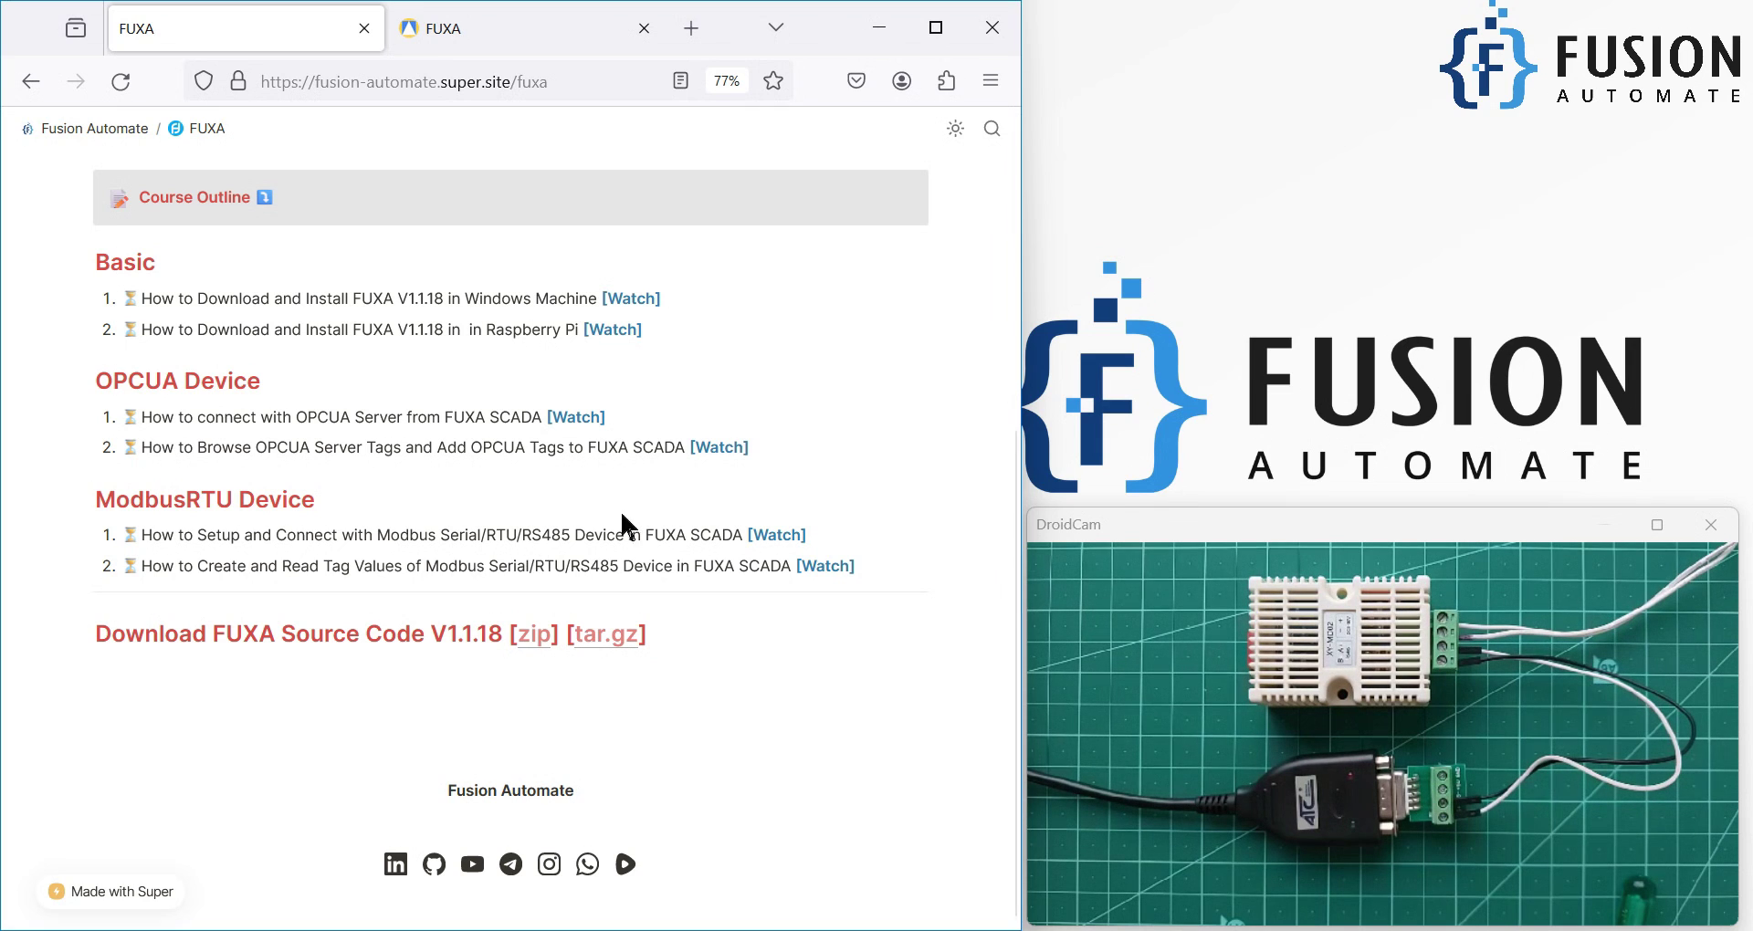
drag(752, 447, 97, 378)
drag(622, 328, 117, 298)
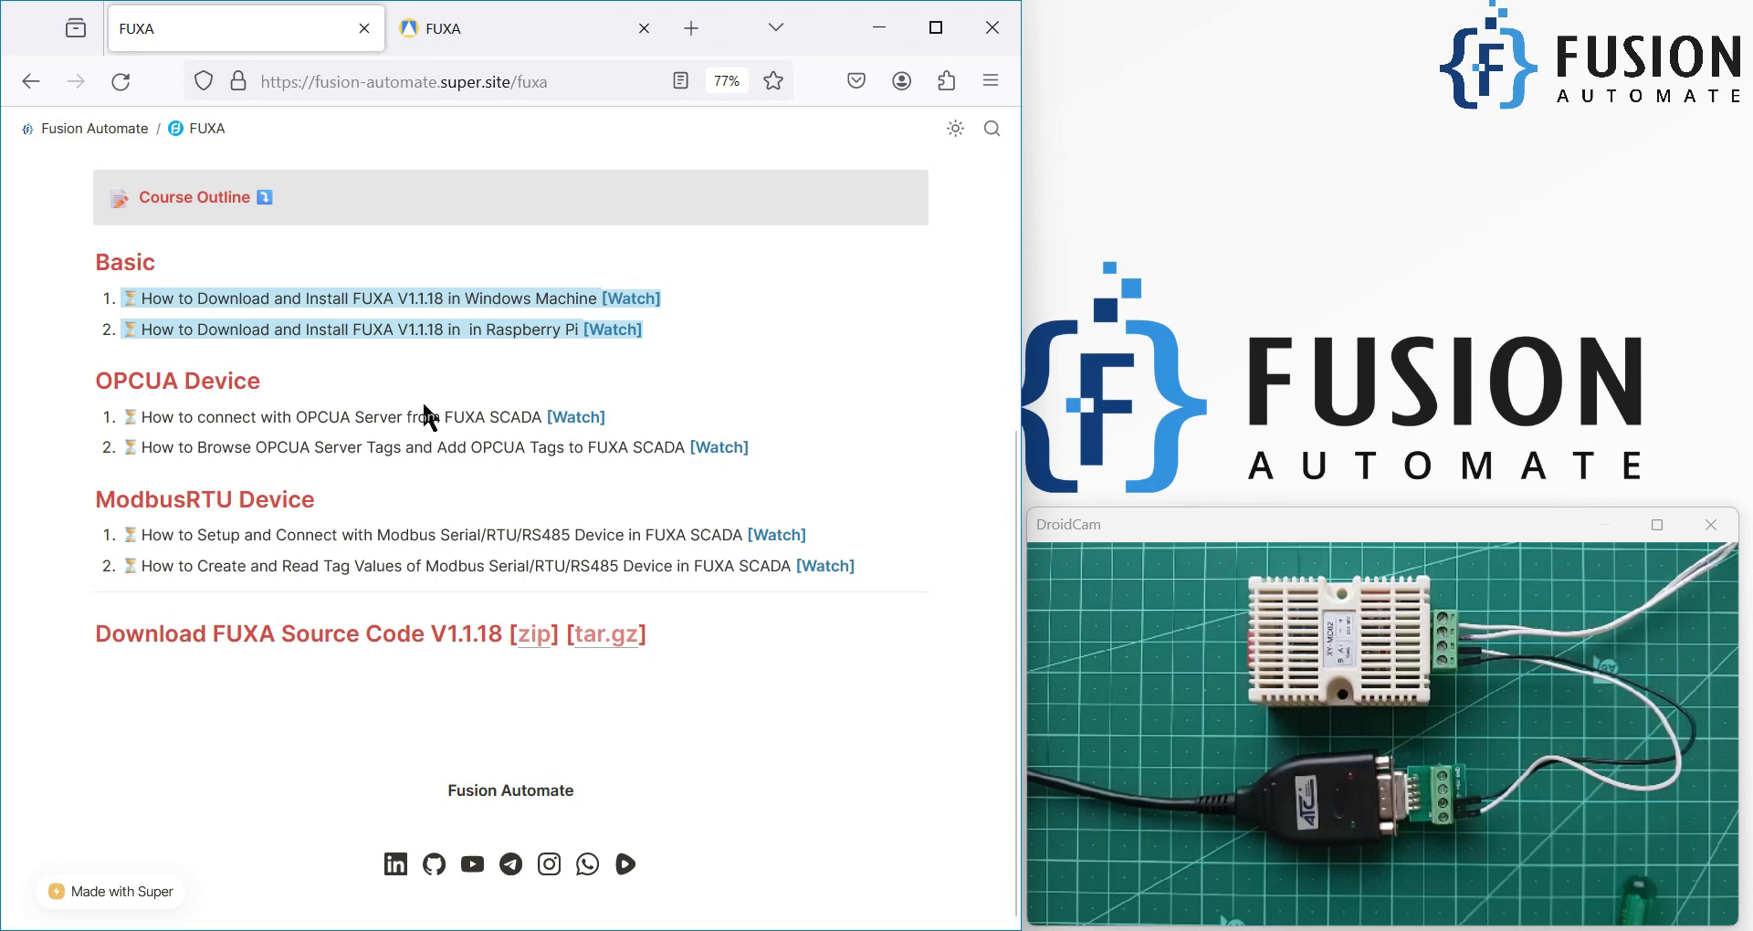